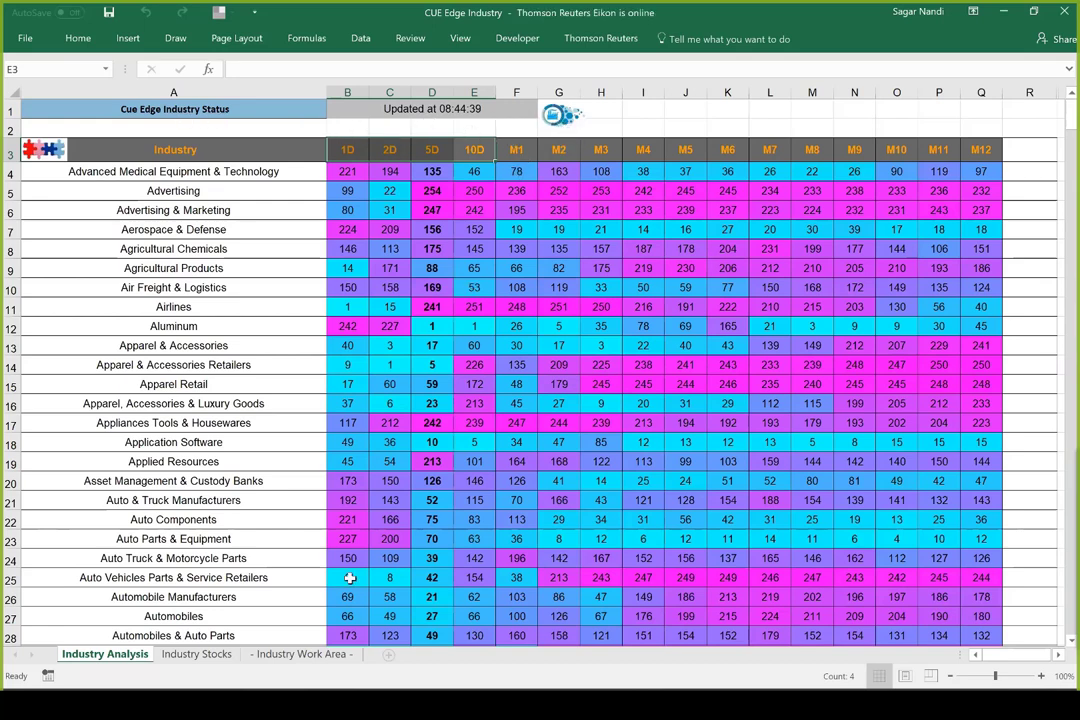
- Sort the Industry Work Area table by the 1D column from smallest to largest
click(330, 654)
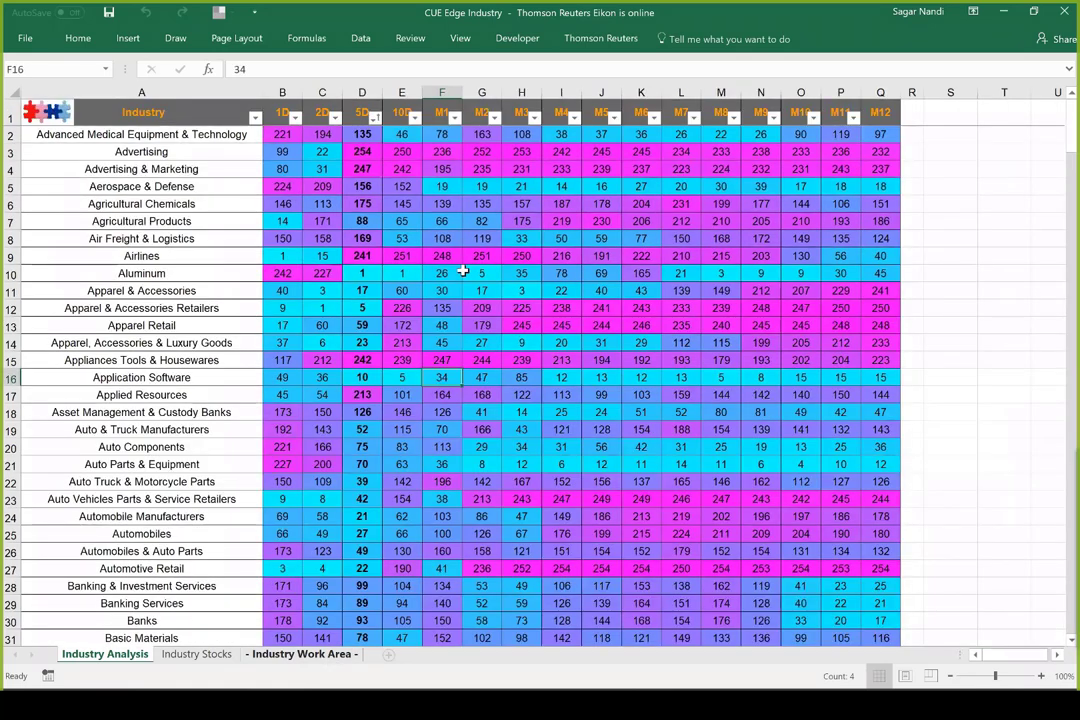
click(296, 118)
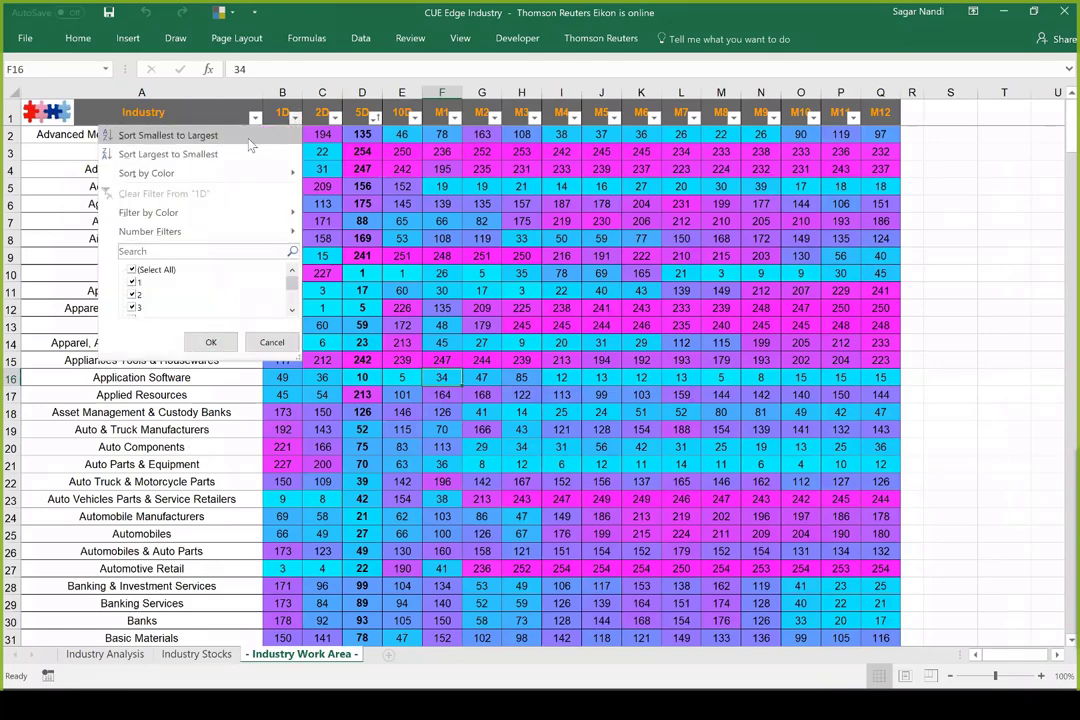
key(Escape)
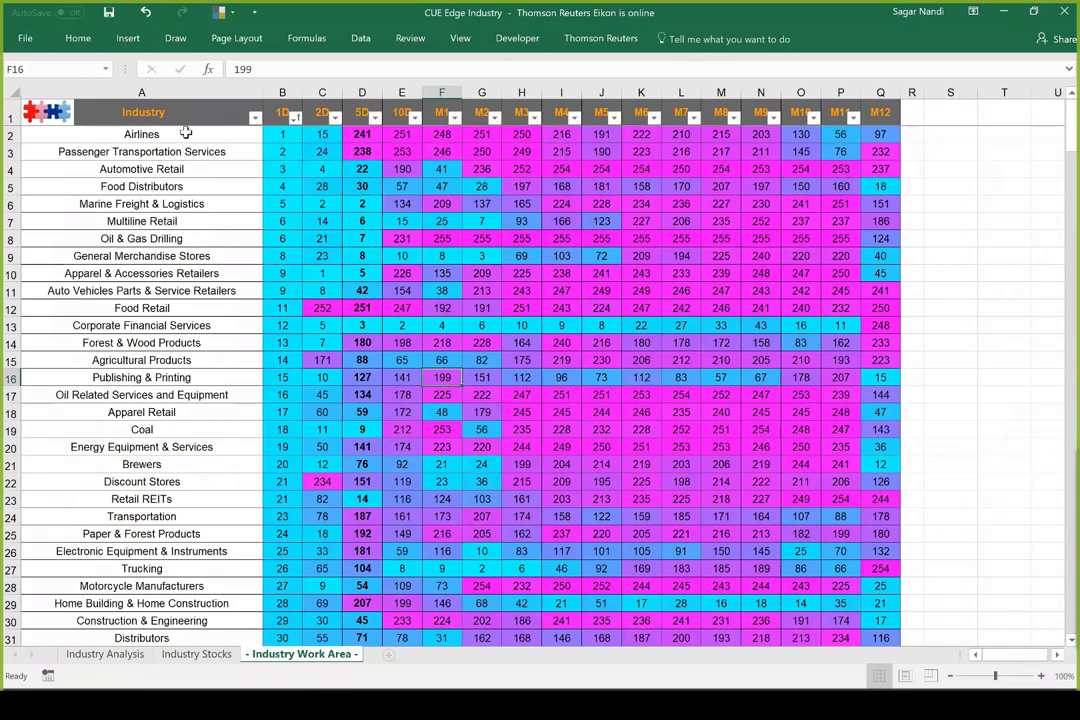
- Examine the ten top-ranked 1D industries and the Apparel & Accessories Retailers ranks across the short-term and monthly periods
drag(160, 134, 192, 290)
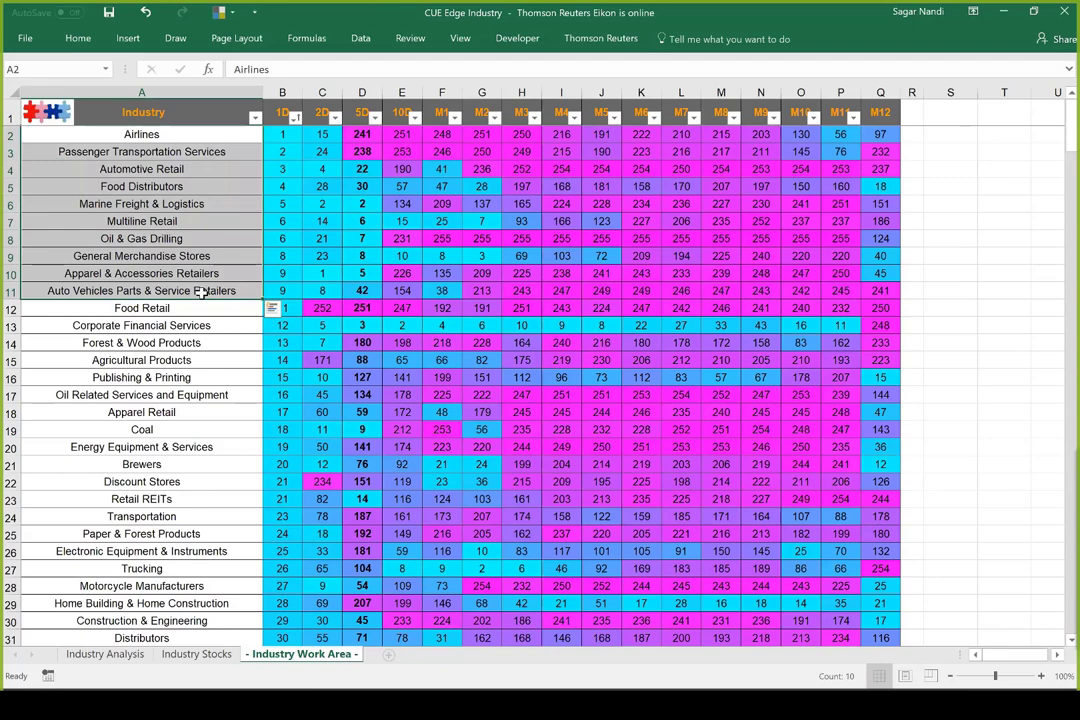
click(100, 273)
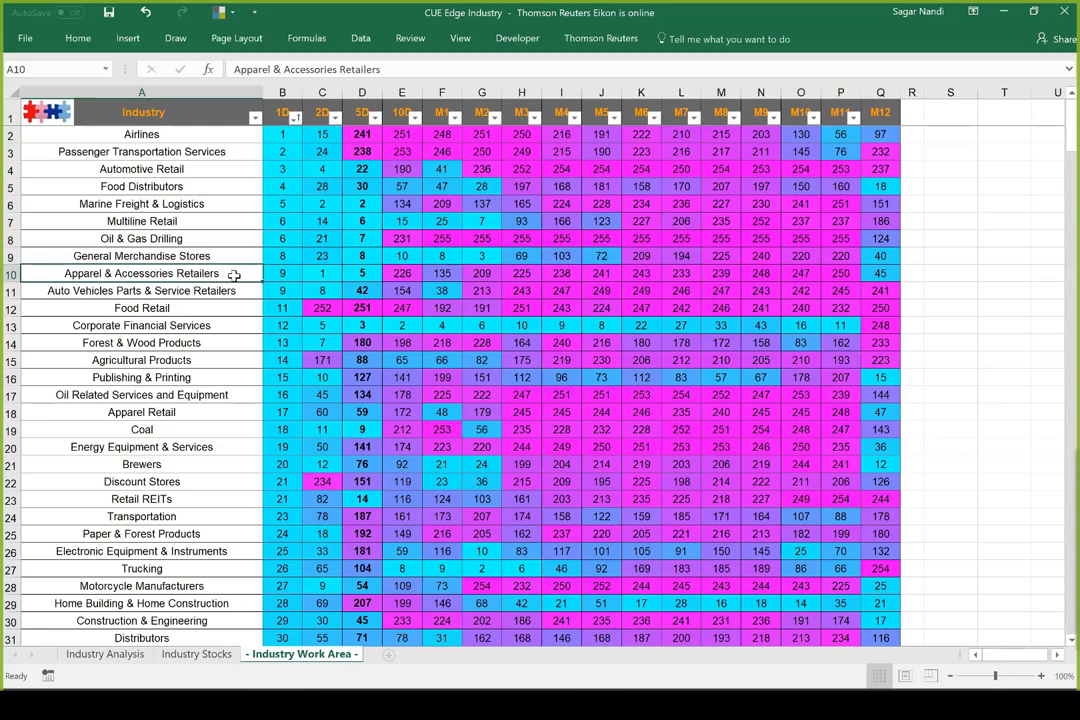
drag(402, 273, 840, 277)
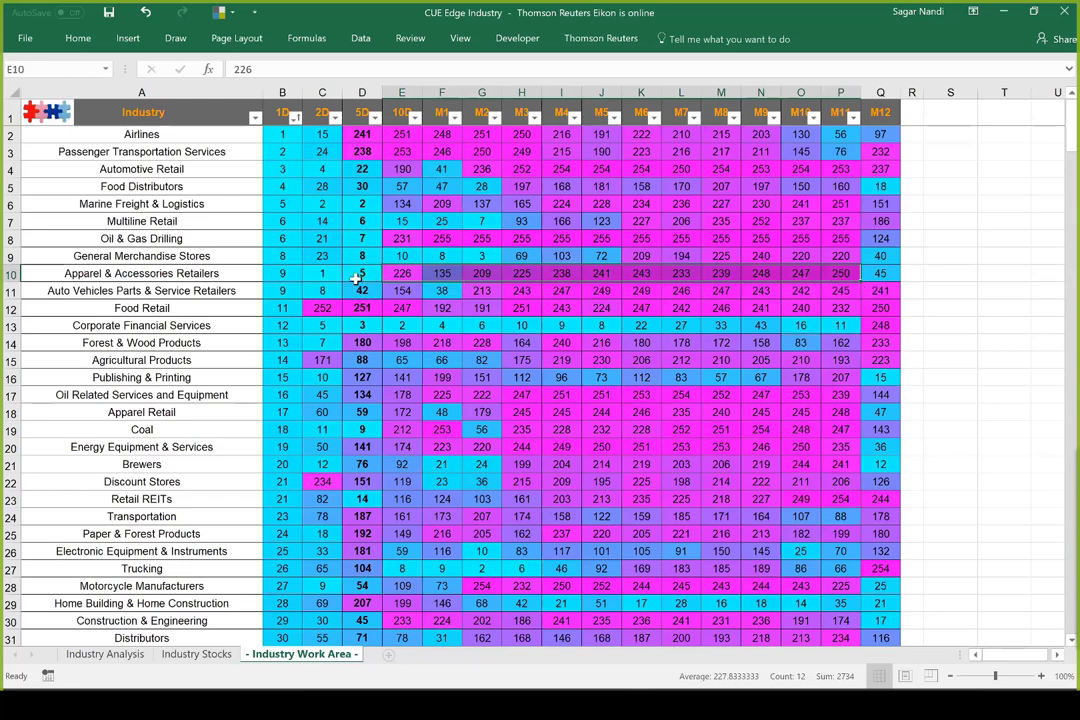
click(407, 274)
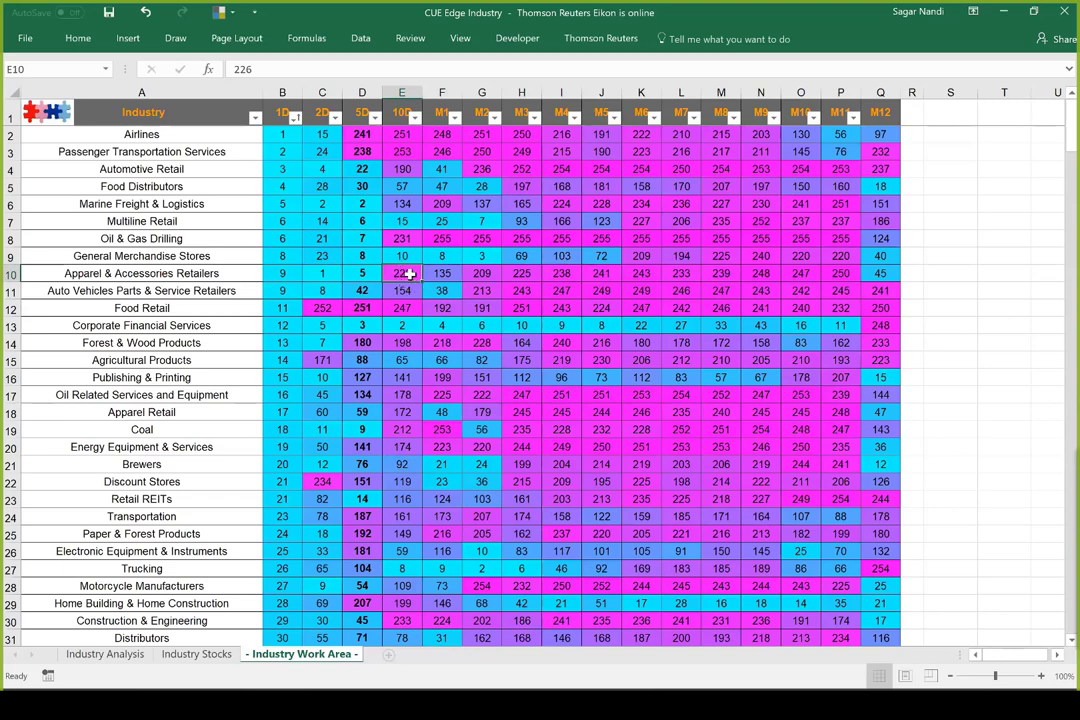
click(362, 275)
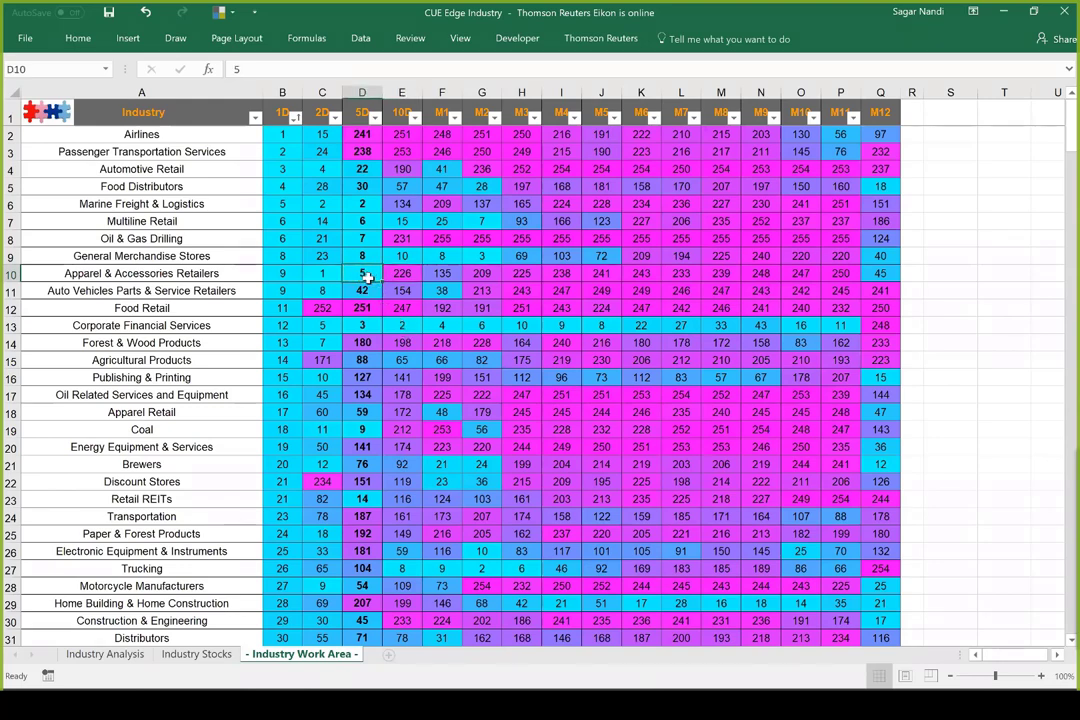
key(Left)
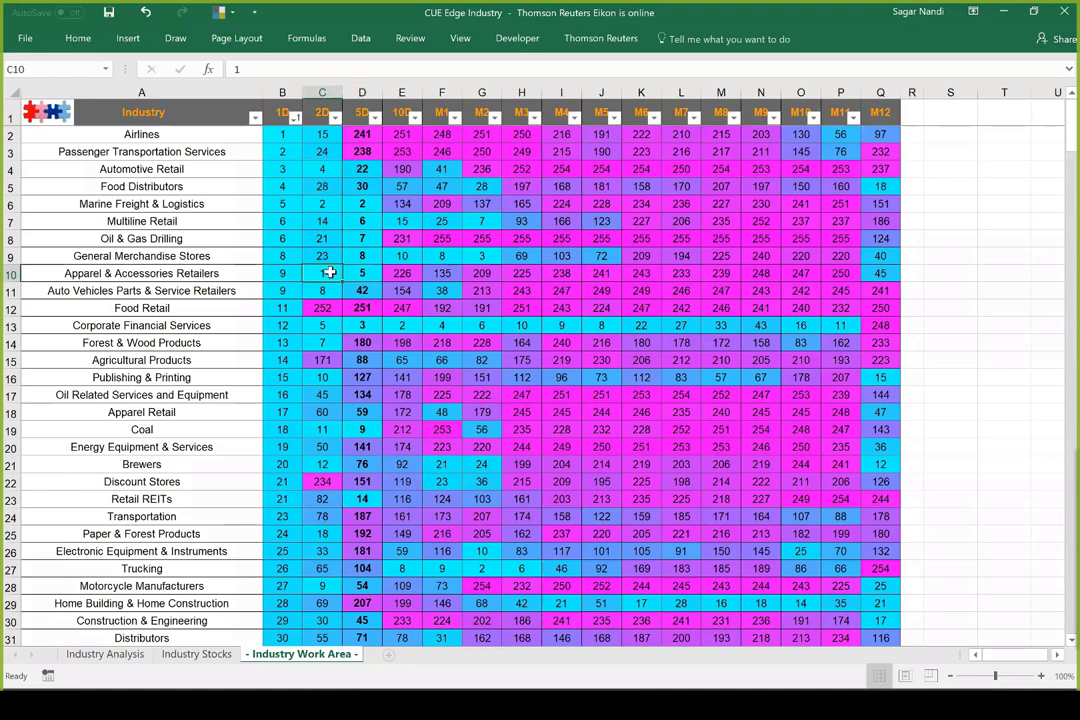
key(Left)
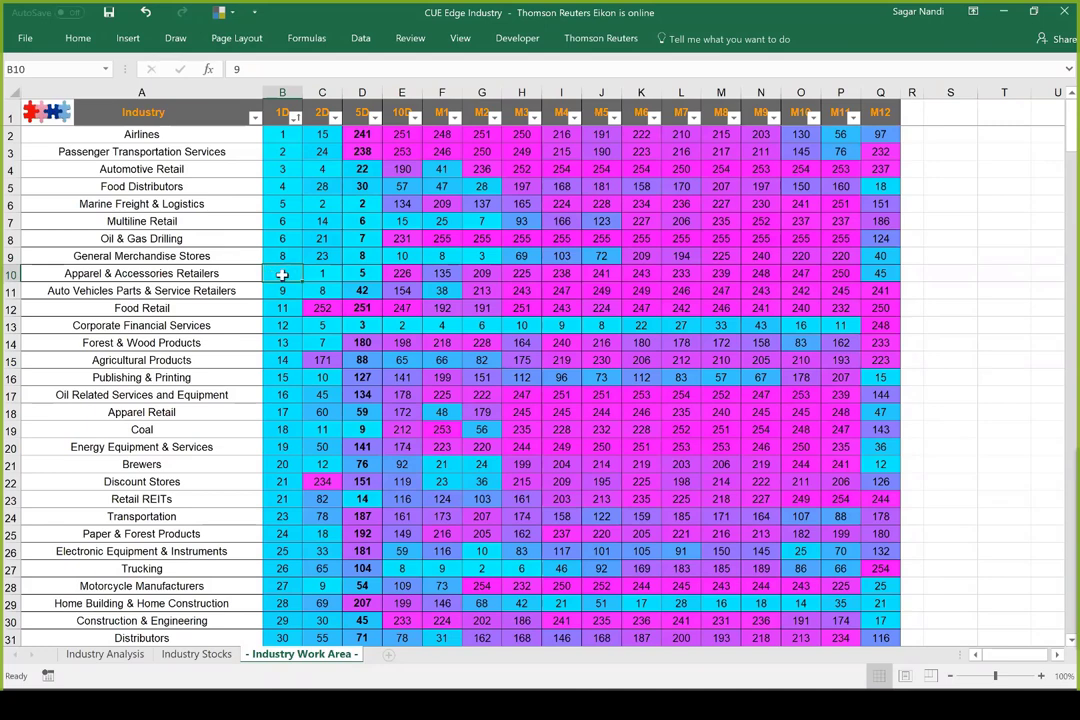
- List the Apparel & Accessories Retailers stocks on the Industry Stocks sheet and bring up the Genesco (GCO) charts in TradeStation
click(155, 273)
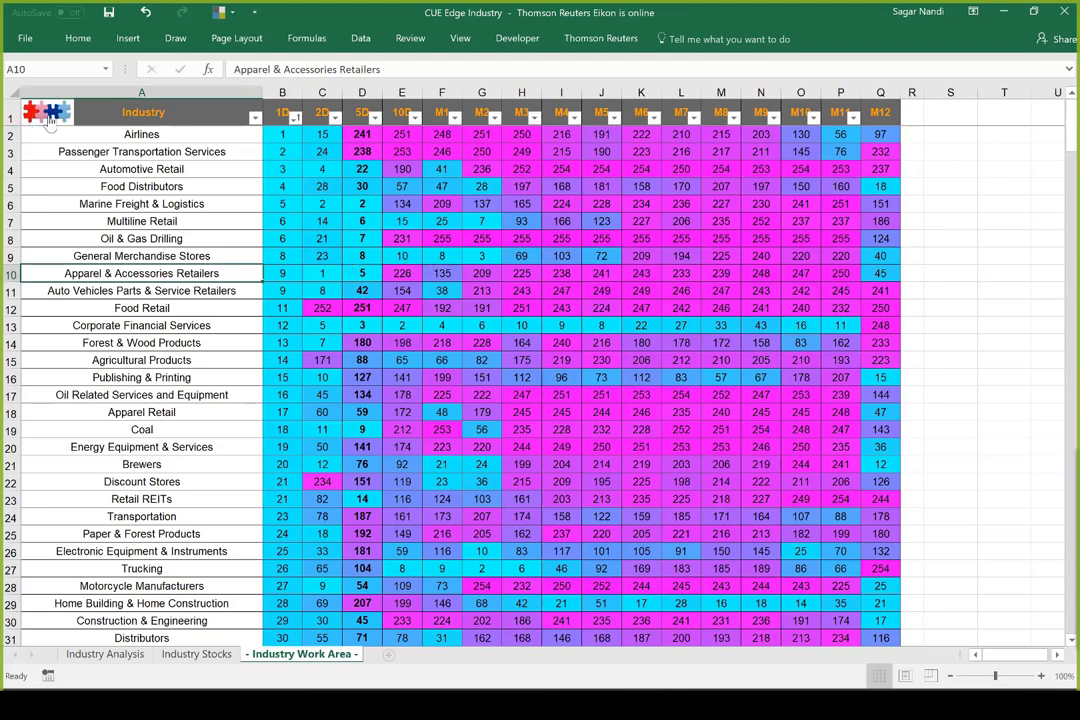
ctrl+click(190, 654)
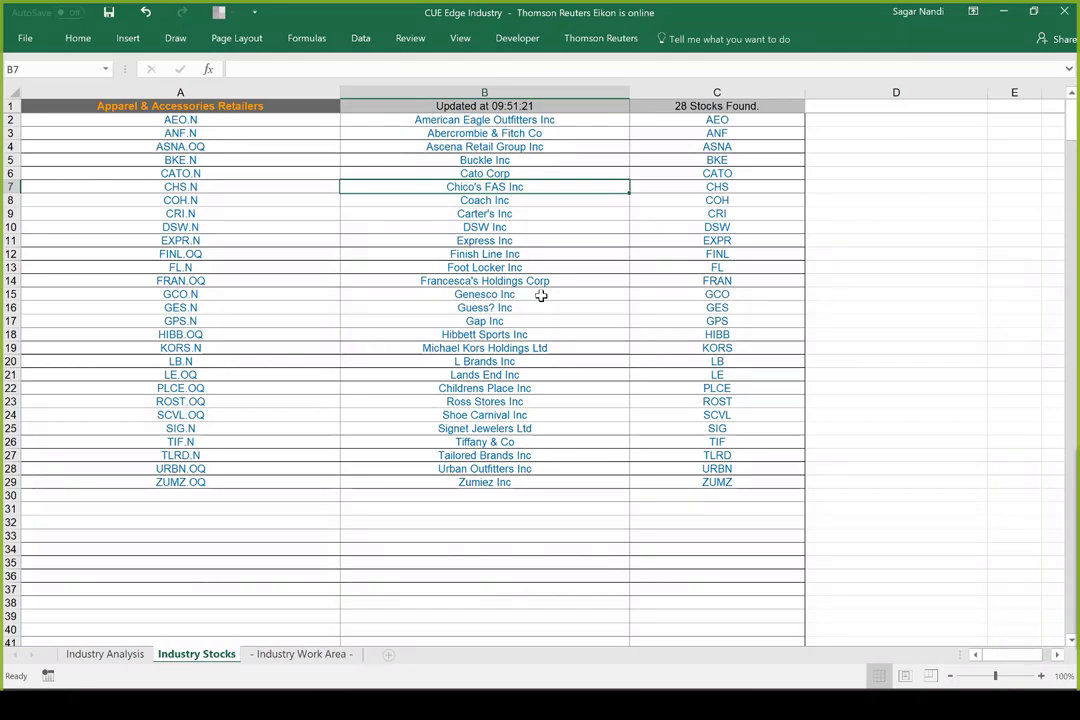
click(705, 295)
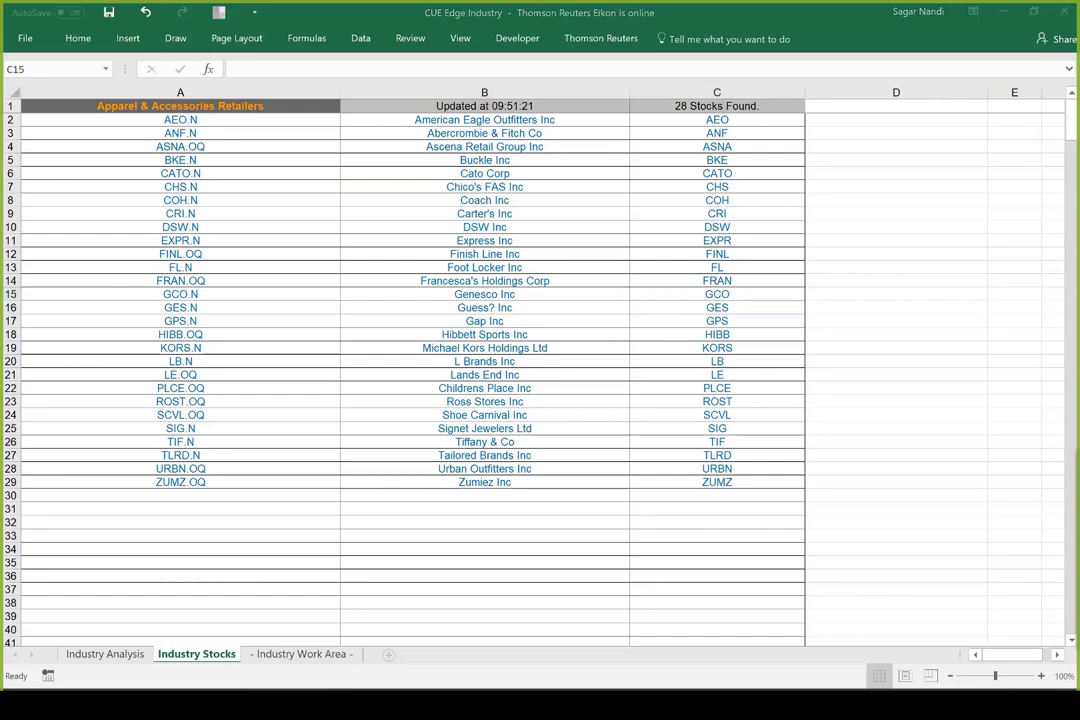
key(alt+Tab)
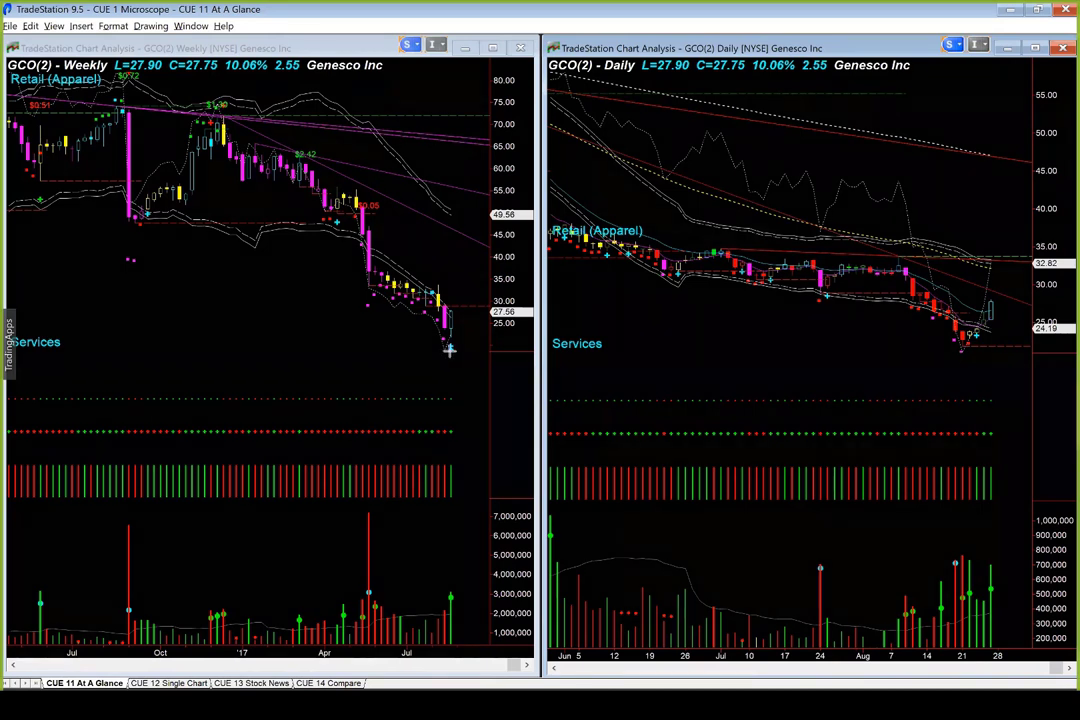
- Point arrows at the weekly low, the daily low and rebound, and the daily percentage gain on the GCO charts, and clear them
drag(445, 354, 316, 367)
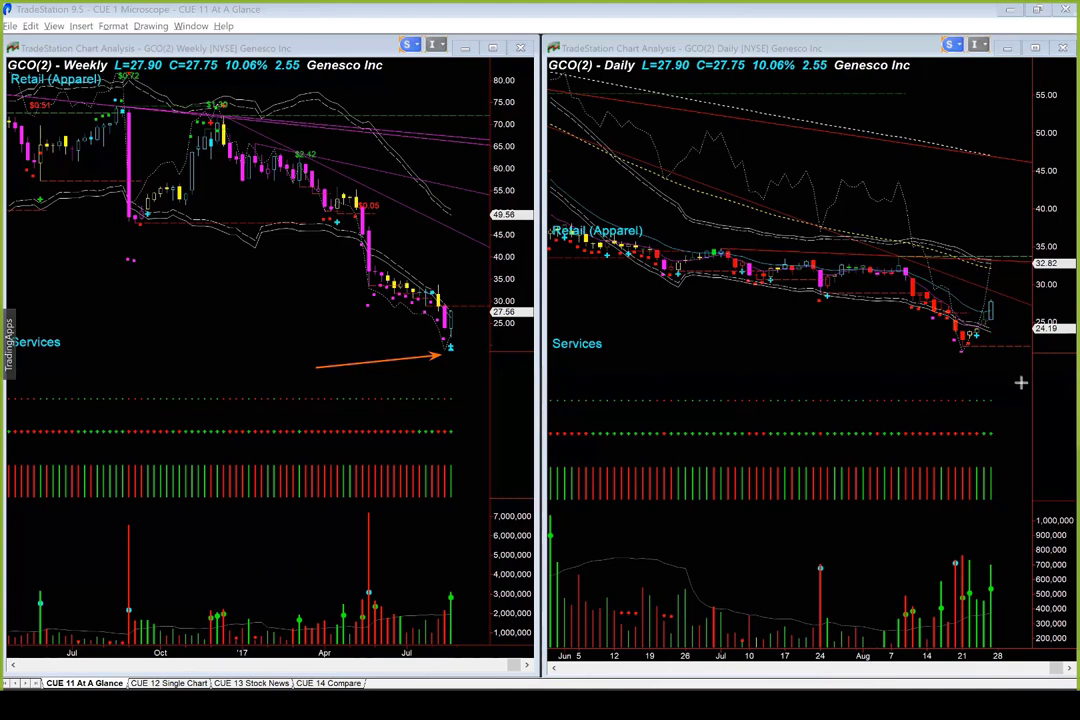
drag(1020, 380, 980, 343)
drag(972, 349, 1008, 321)
drag(1053, 312, 1008, 312)
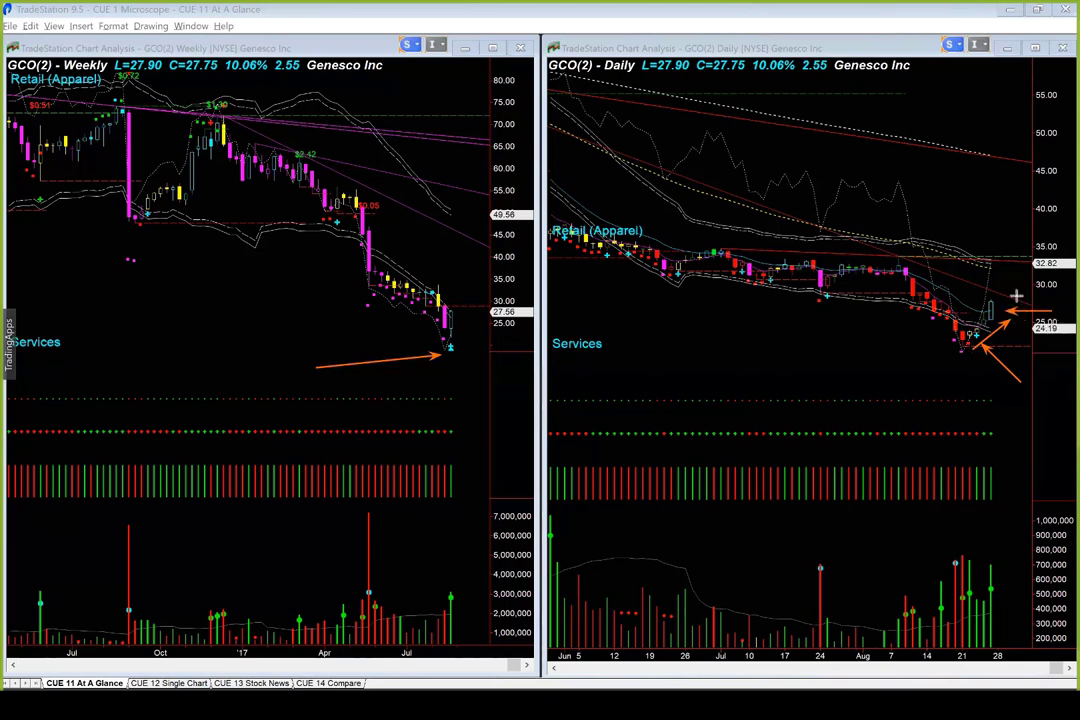
drag(862, 104, 768, 77)
key(Escape)
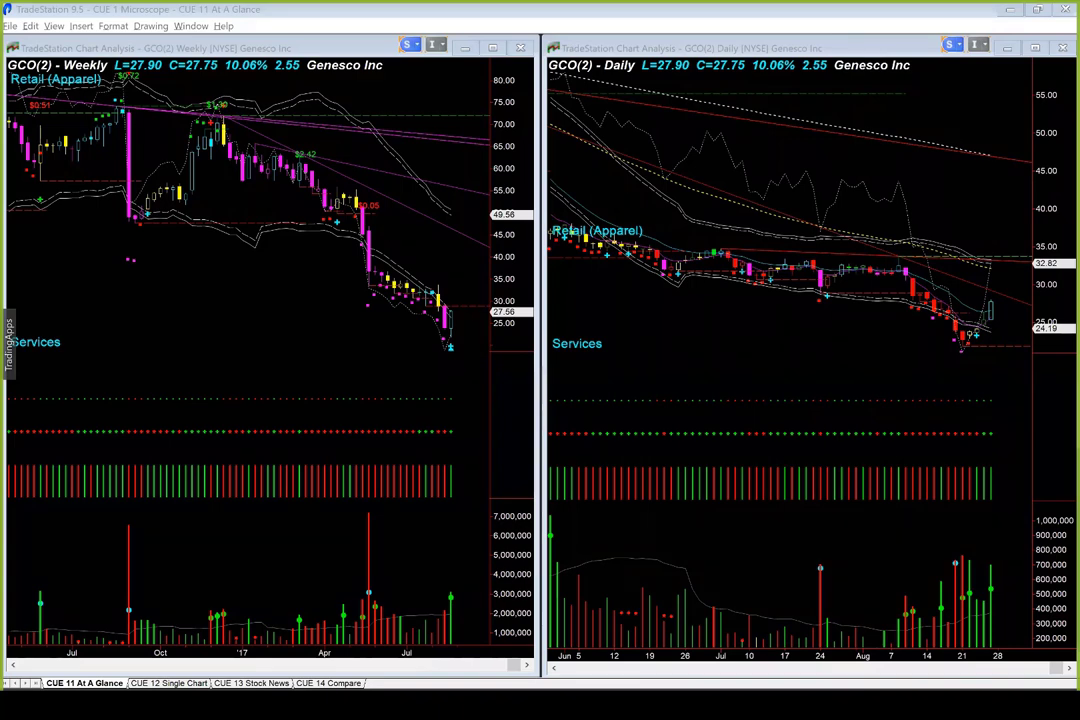
- Mark the 8/25 opening, morning breakout levels, afternoon breakout and close with arrows on the 5-minute GCO chart, and clear them
key(ctrl+Tab)
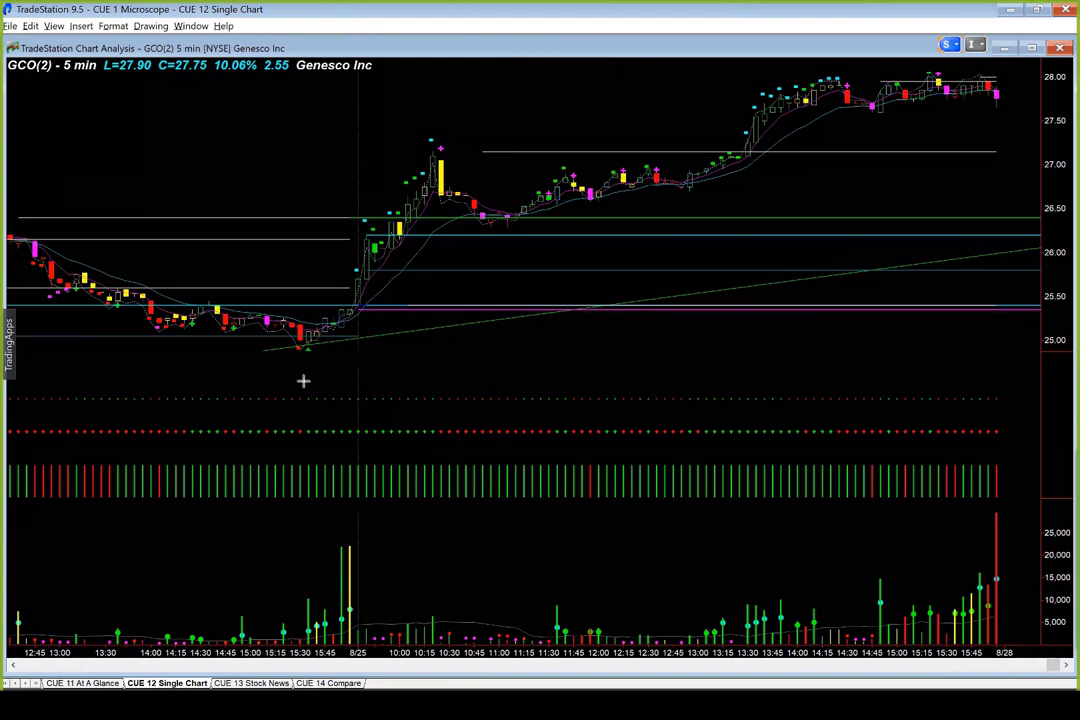
drag(368, 311, 366, 312)
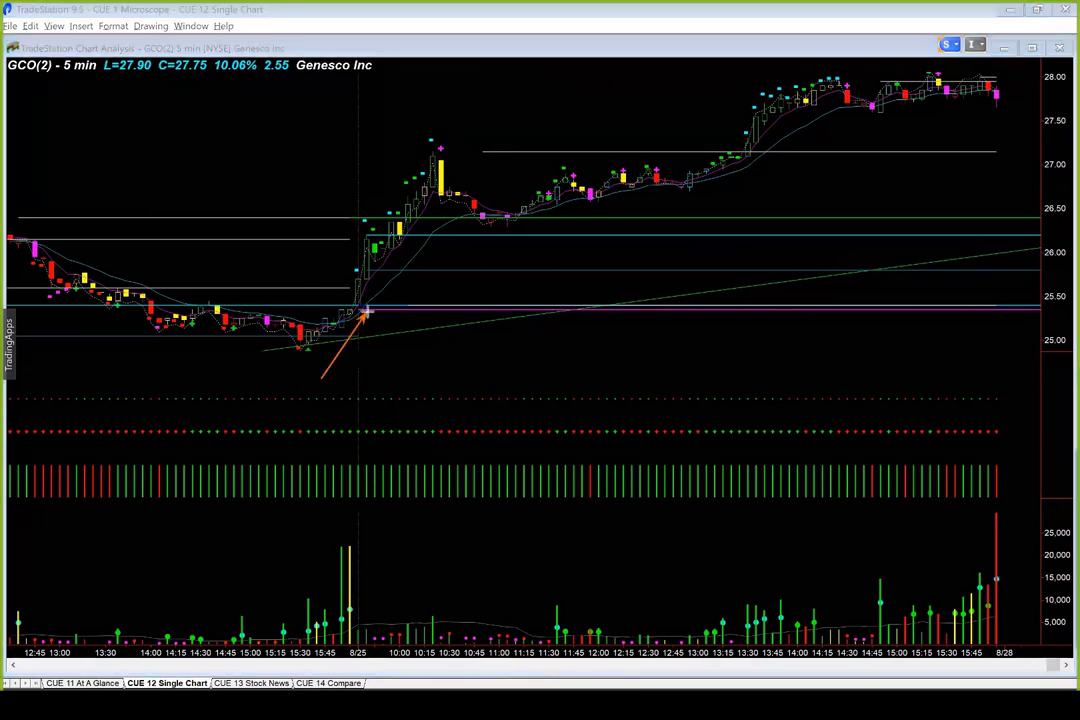
drag(306, 171, 366, 236)
drag(361, 166, 385, 215)
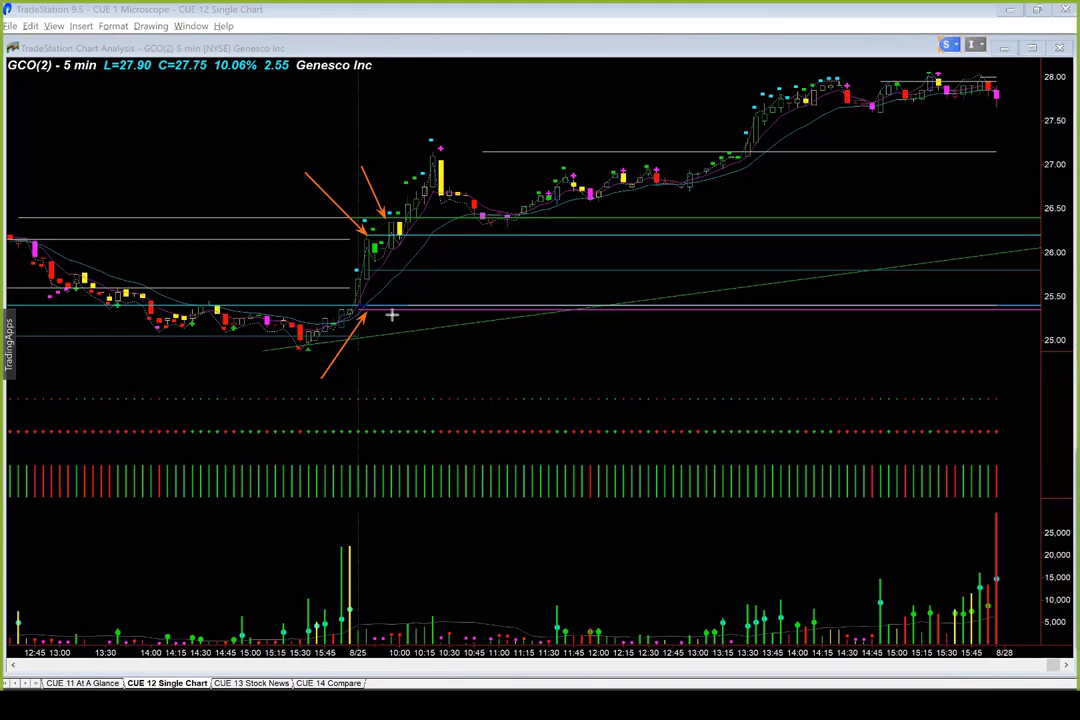
drag(367, 315, 440, 315)
drag(483, 148, 745, 149)
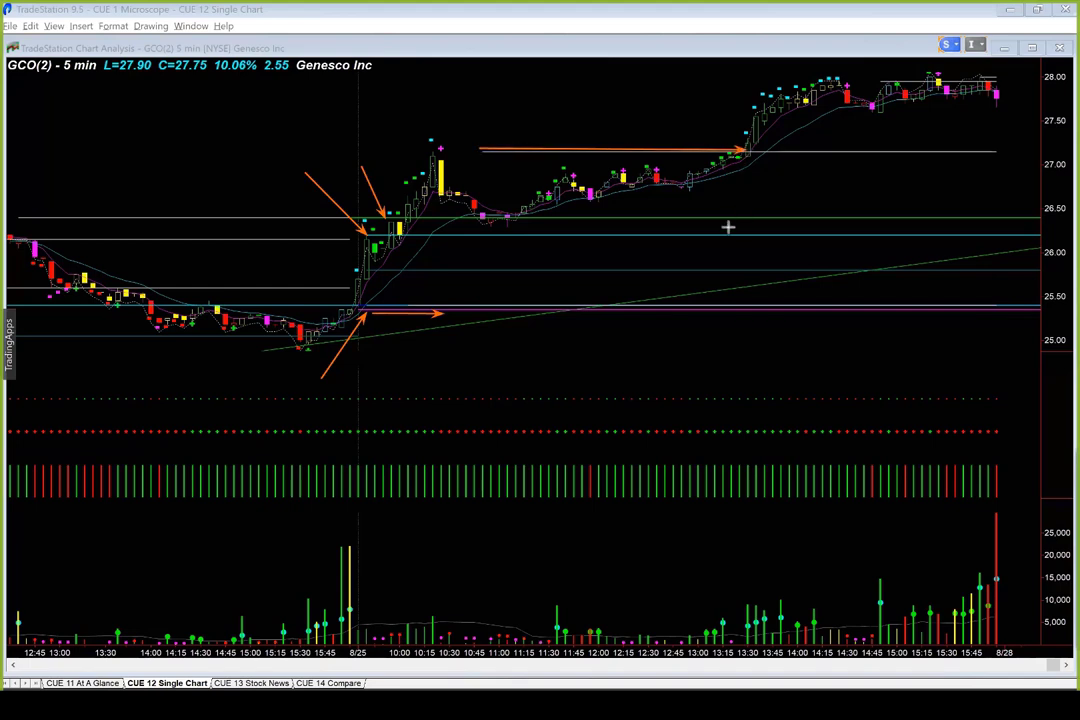
drag(705, 232, 707, 152)
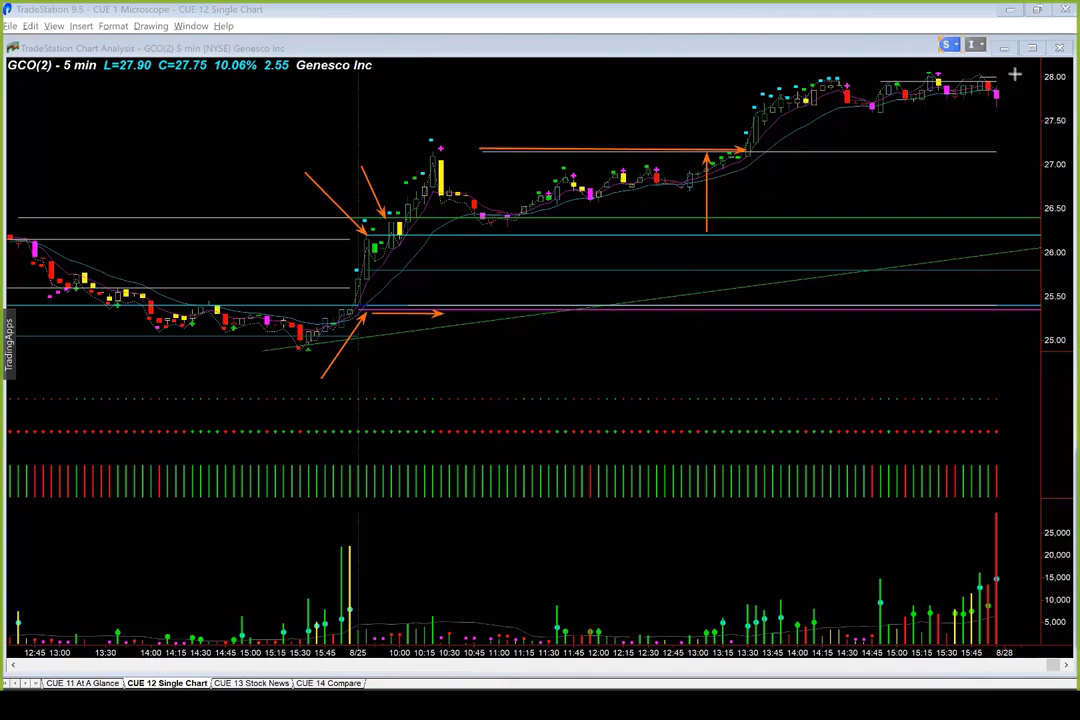
drag(1015, 78, 1003, 94)
key(Escape)
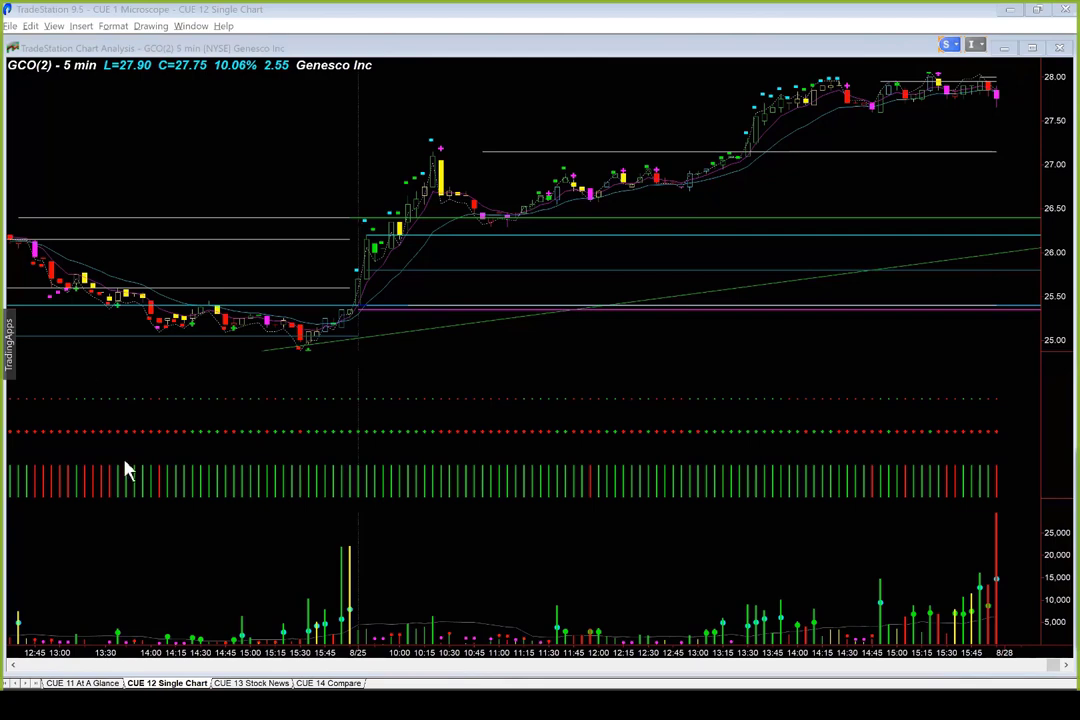
- Return to the Industry Work Area sheet in Excel and select the full Apparel & Accessories Retailers row through M12
click(80, 683)
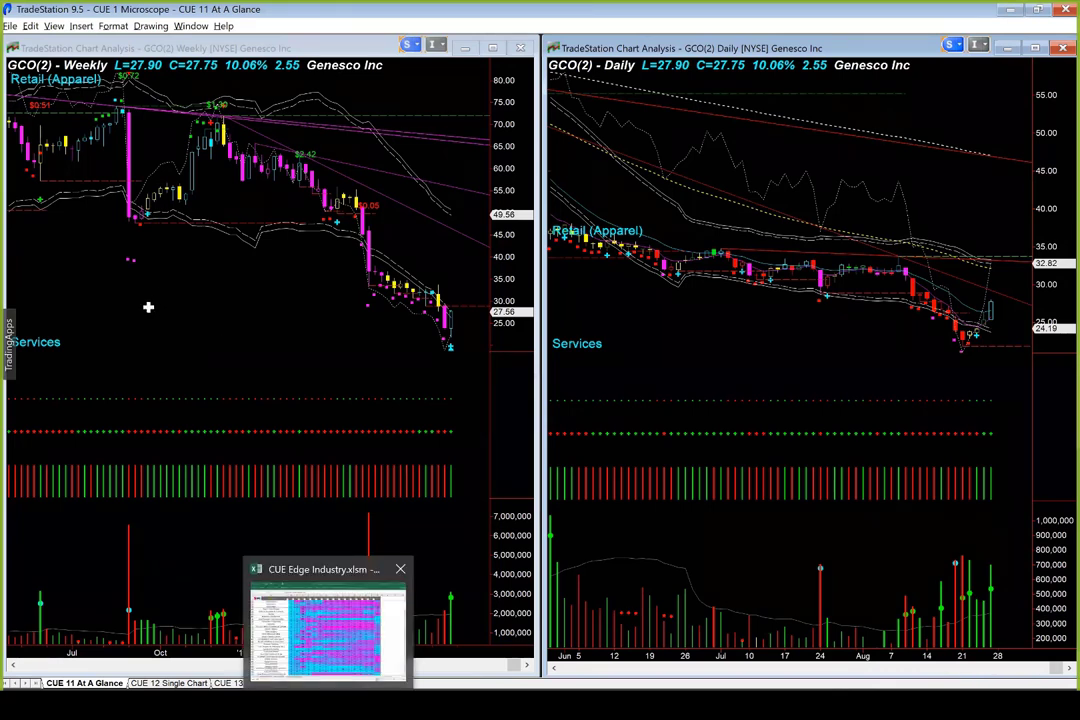
key(alt+Tab)
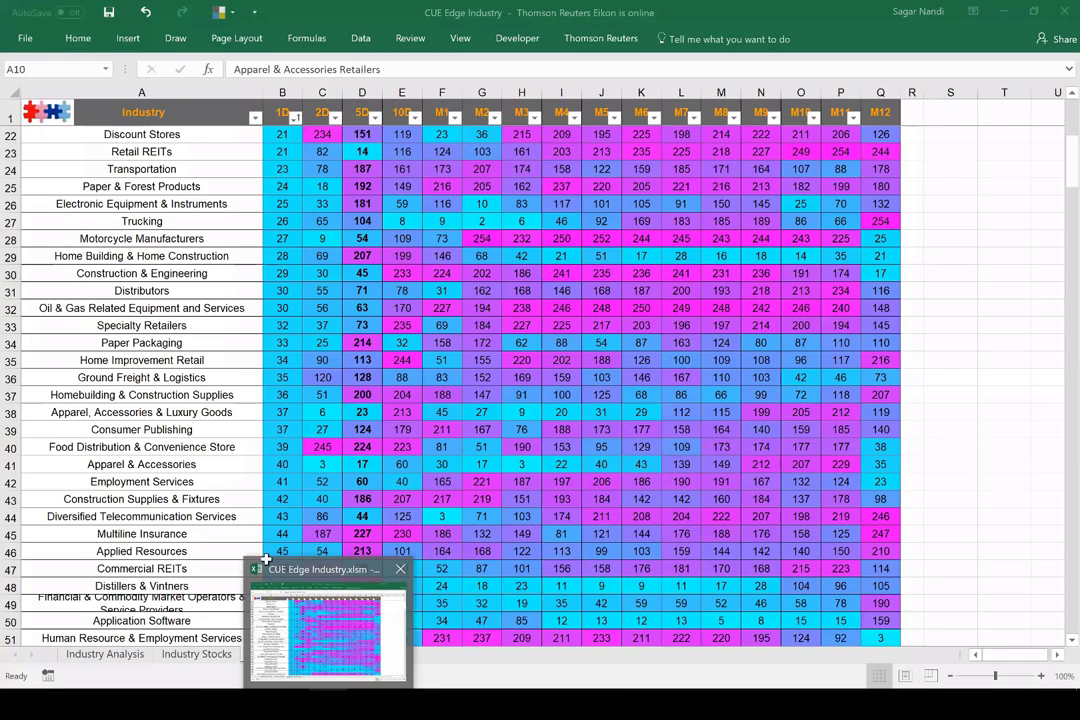
scroll(262, 274, up, 3)
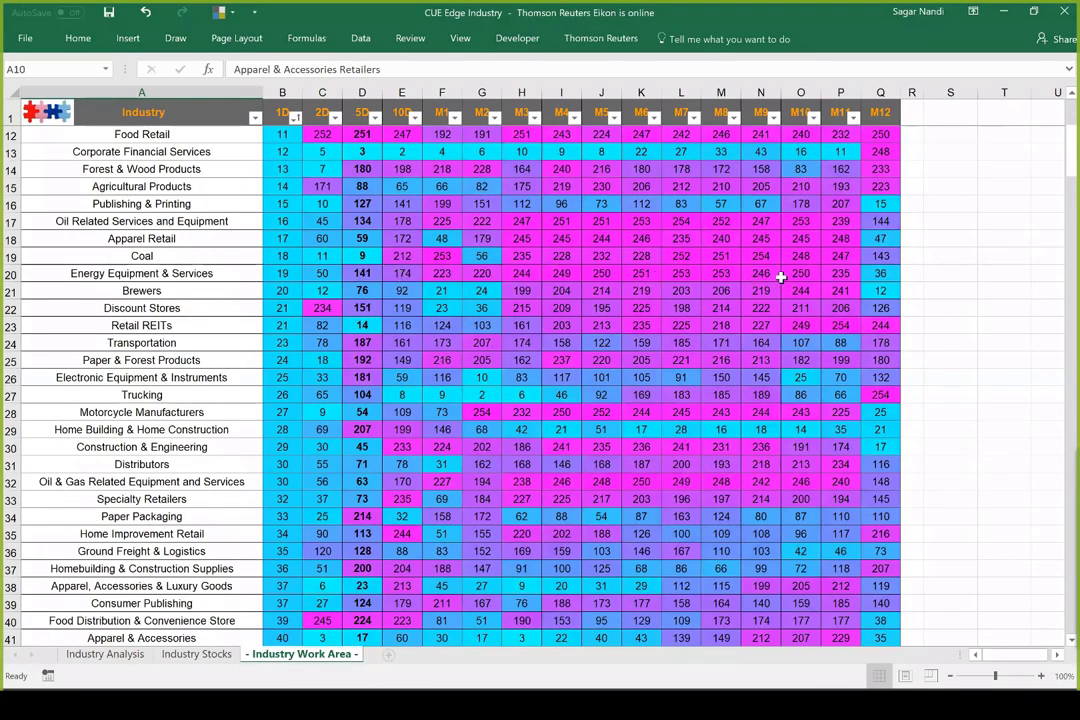
scroll(860, 280, up, 2)
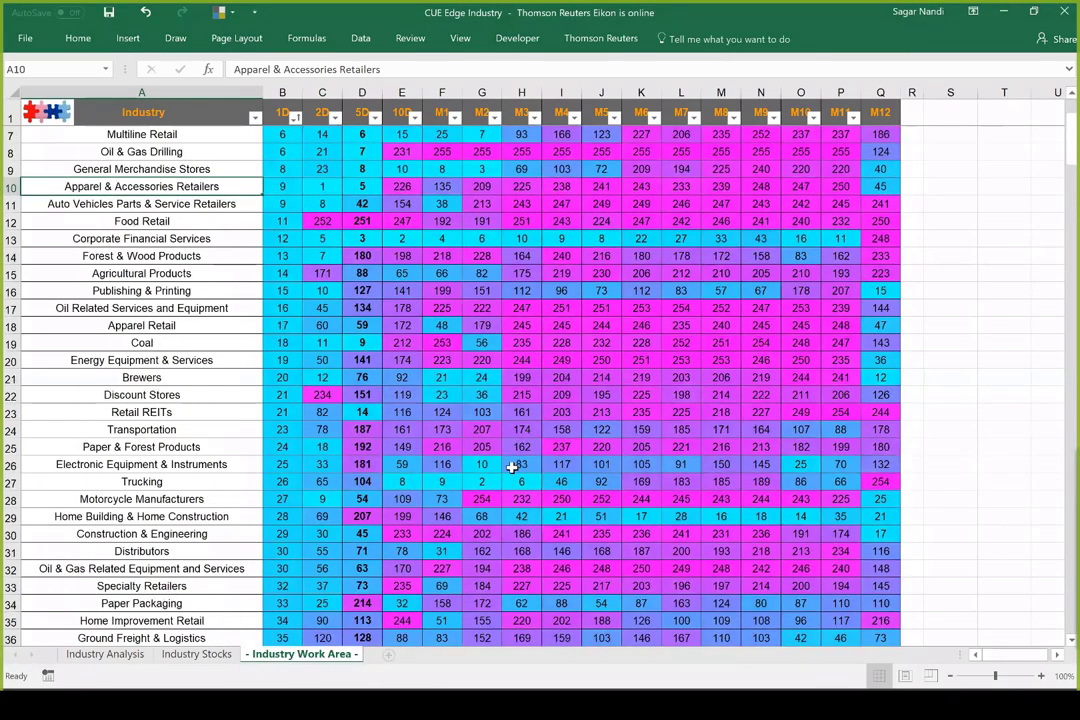
key(ctrl+shift+Right)
scroll(512, 467, up, 2)
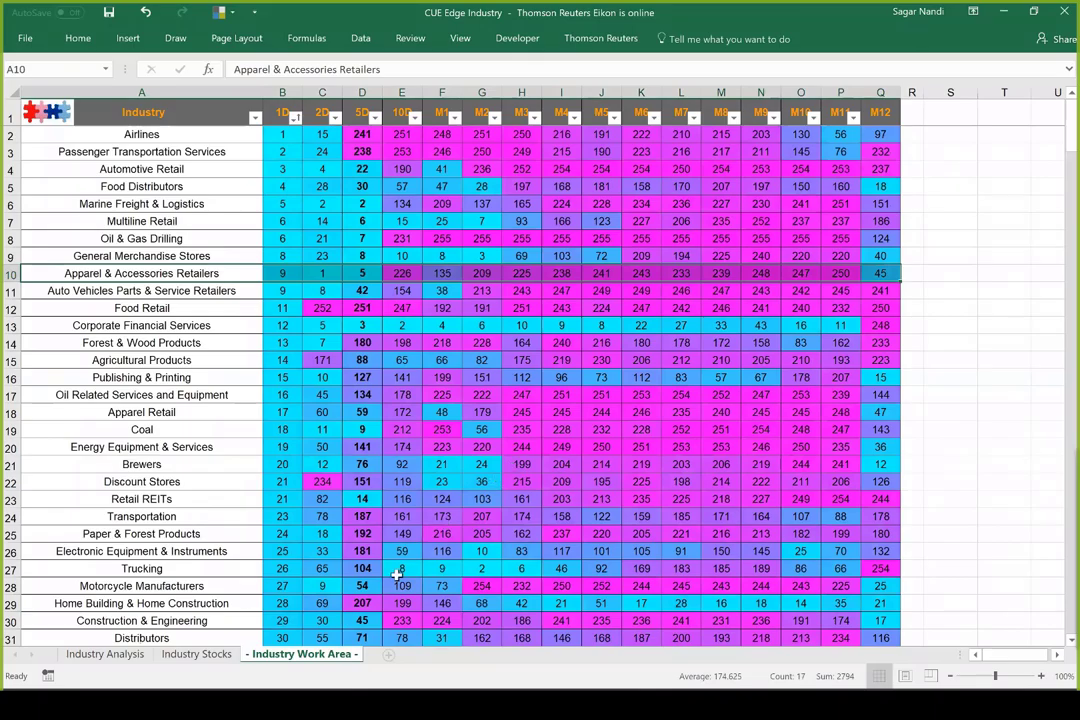
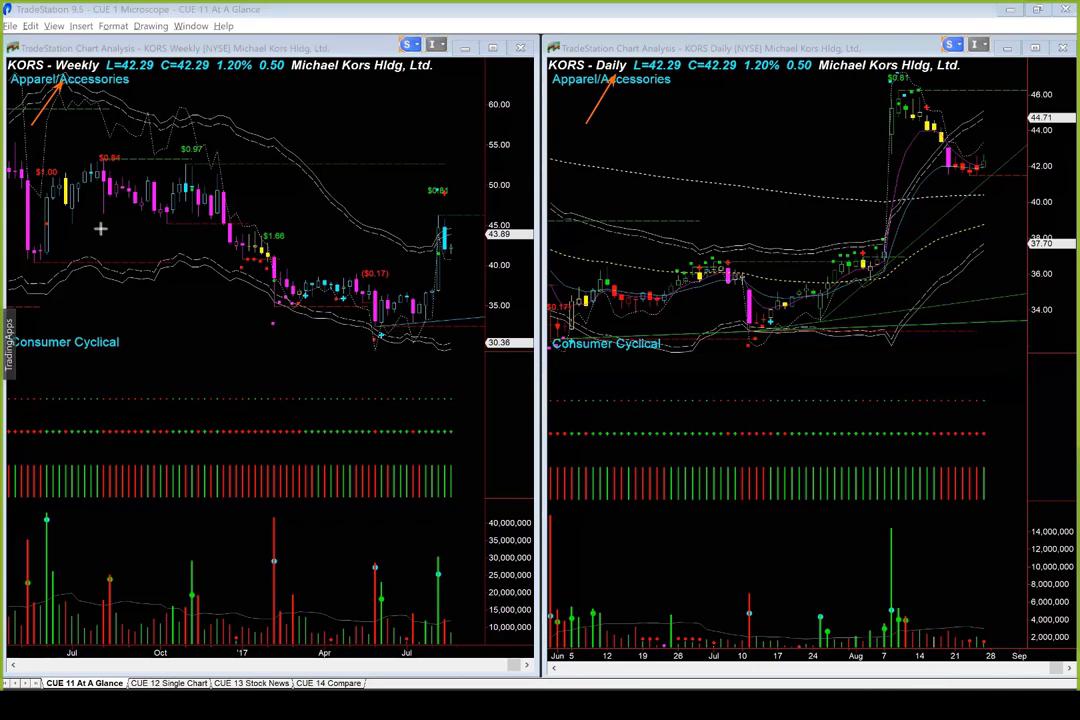
- Draw arrows on the KORS weekly chart along the decline, the sideways base with its rising lows, and the breakout bars
drag(116, 211, 202, 248)
drag(353, 335, 446, 305)
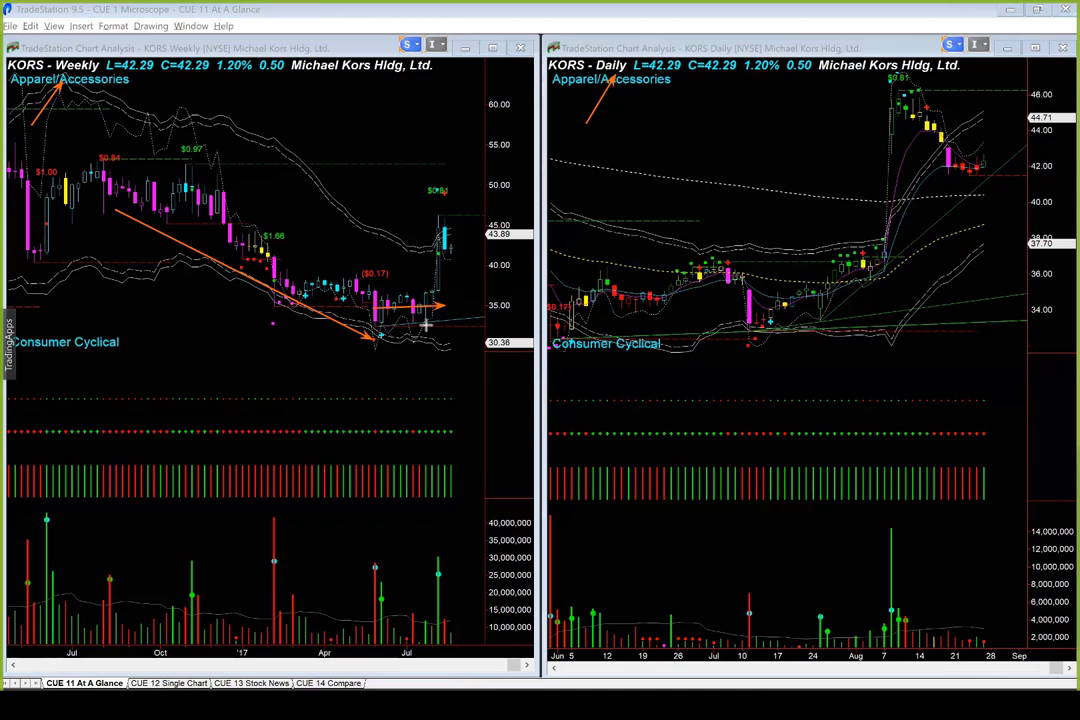
mouse_move(381, 336)
mouse_down()
mouse_move(453, 322)
mouse_move(430, 322)
mouse_up()
drag(408, 276, 429, 299)
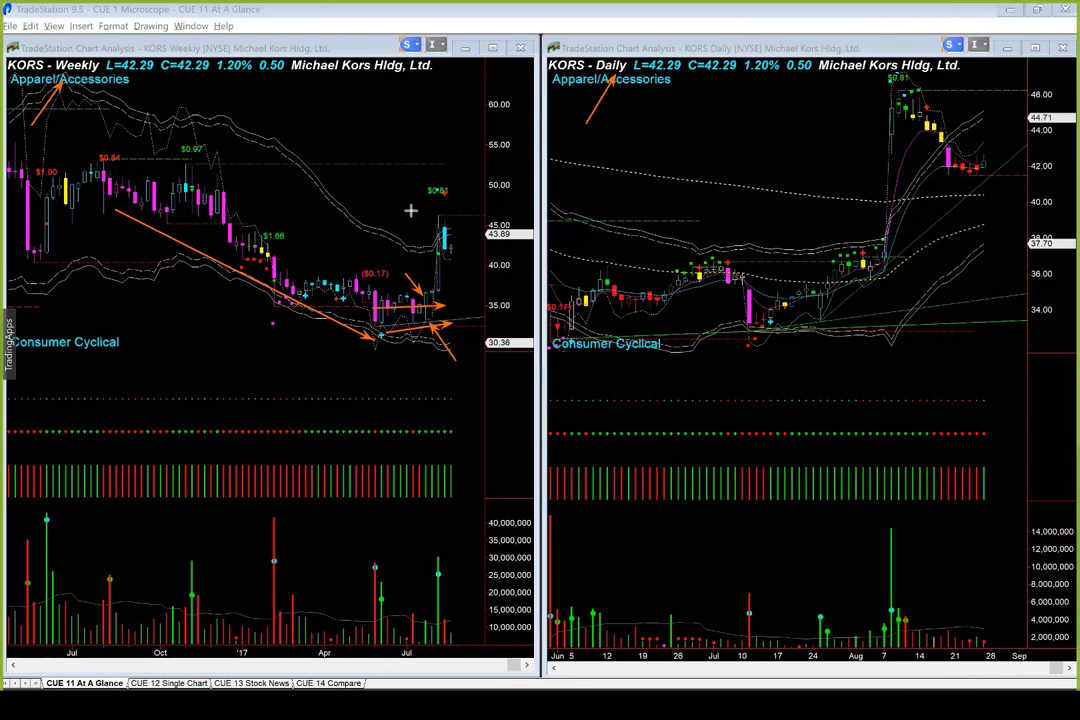
drag(410, 210, 432, 245)
- Draw arrows on the KORS daily chart marking the price and volume before the August gap, the gap up, the pullback and the latest bar
drag(798, 171, 885, 106)
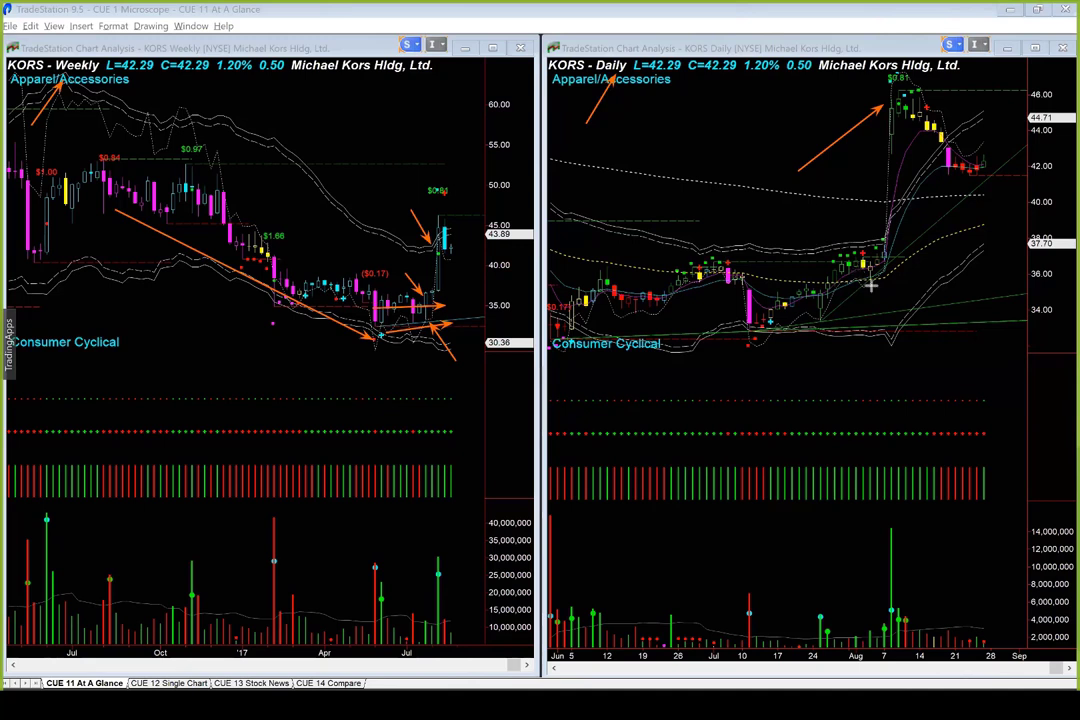
drag(831, 222, 878, 253)
drag(811, 255, 879, 253)
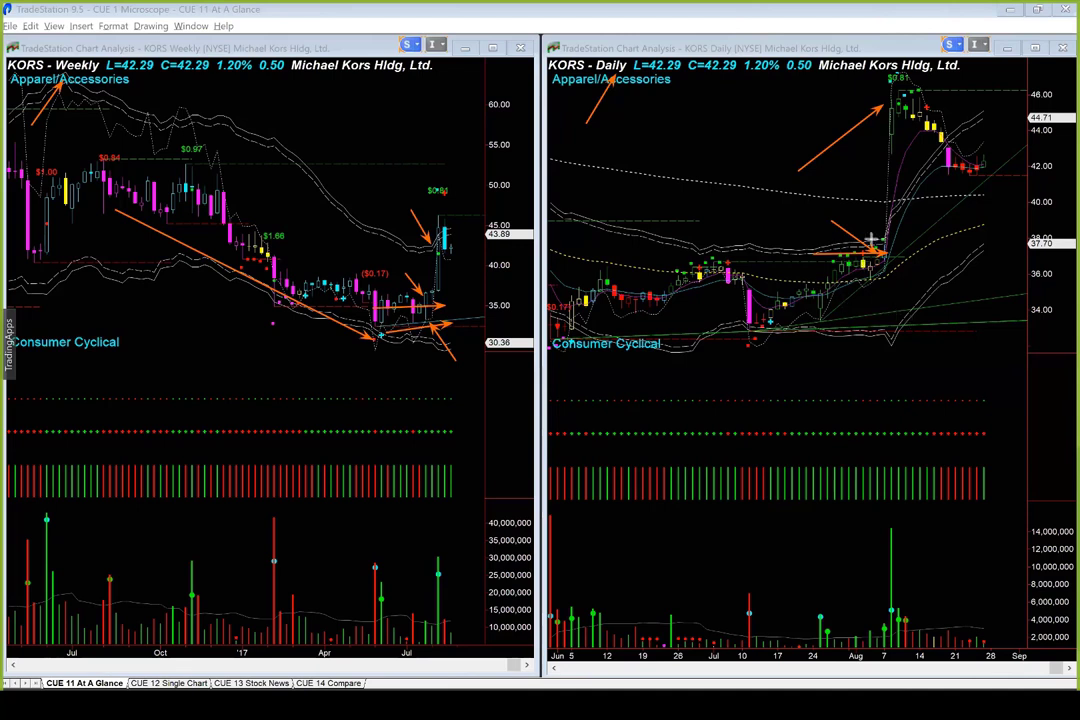
drag(810, 230, 872, 262)
drag(884, 268, 884, 610)
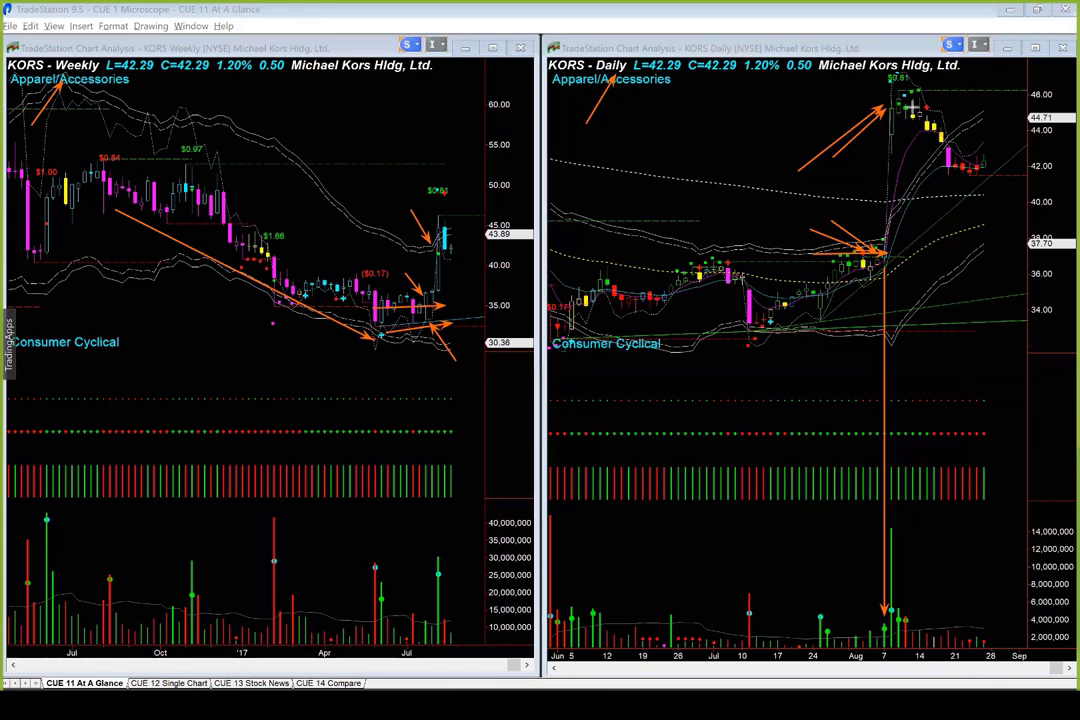
drag(903, 119, 960, 188)
drag(1047, 207, 993, 168)
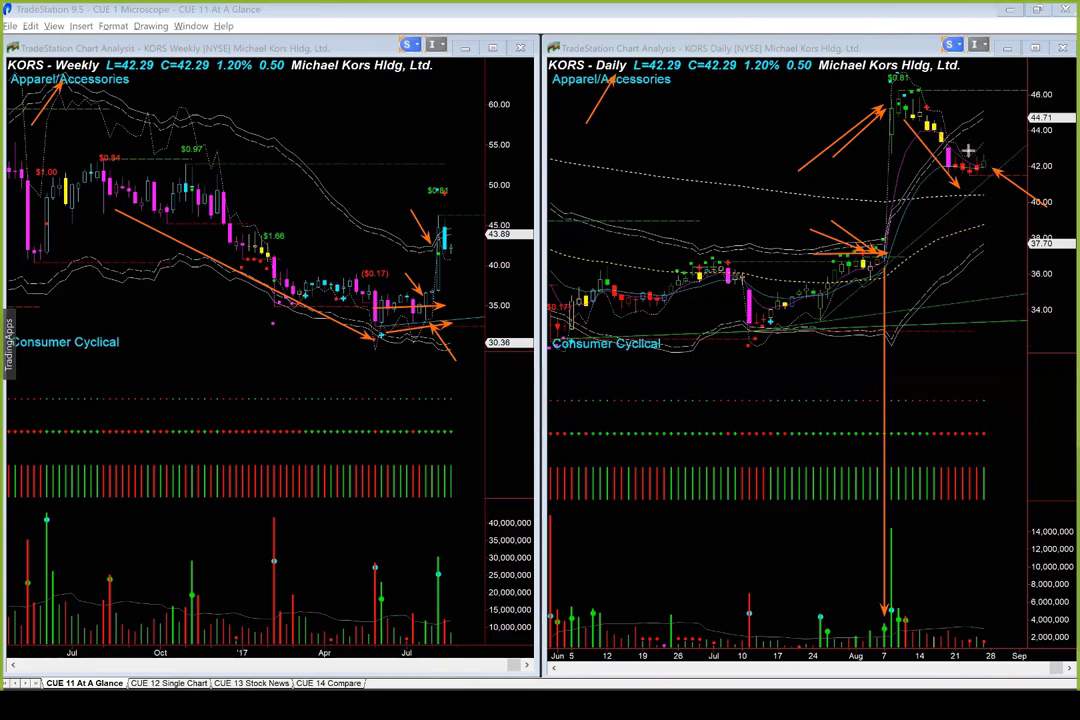
- Draw arrows on the KORS daily chart marking the rise from the August base, the latest bars, the nearby support and the upside direction
drag(968, 150, 985, 127)
drag(1018, 133, 992, 157)
drag(990, 157, 1008, 127)
drag(789, 245, 865, 88)
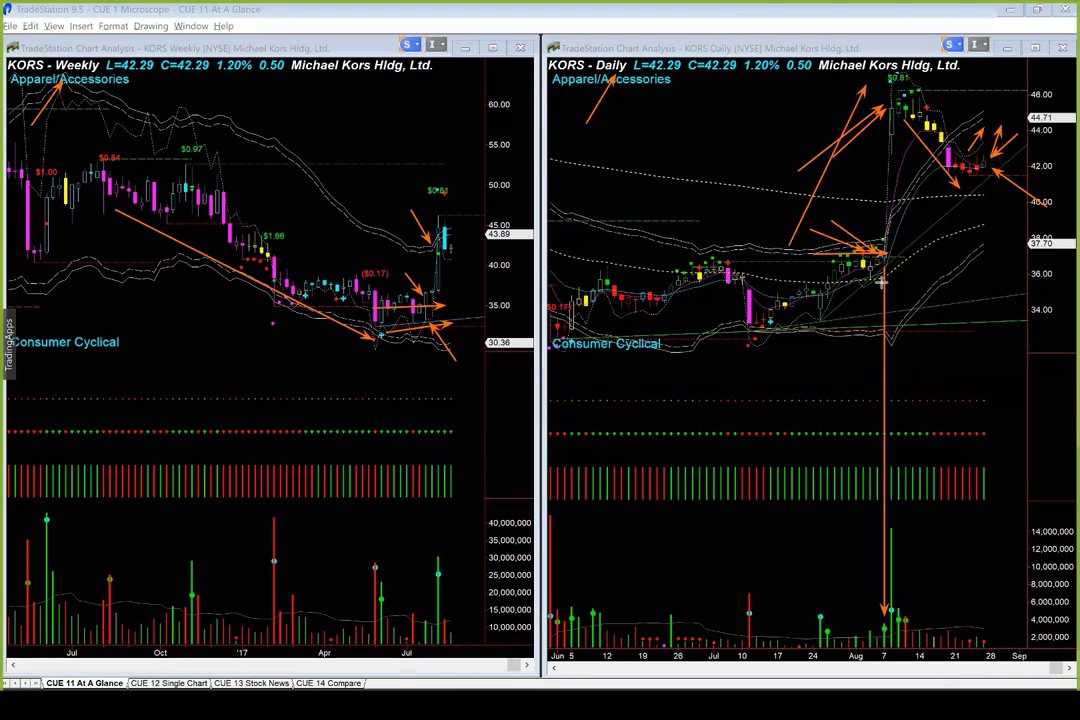
drag(884, 280, 975, 180)
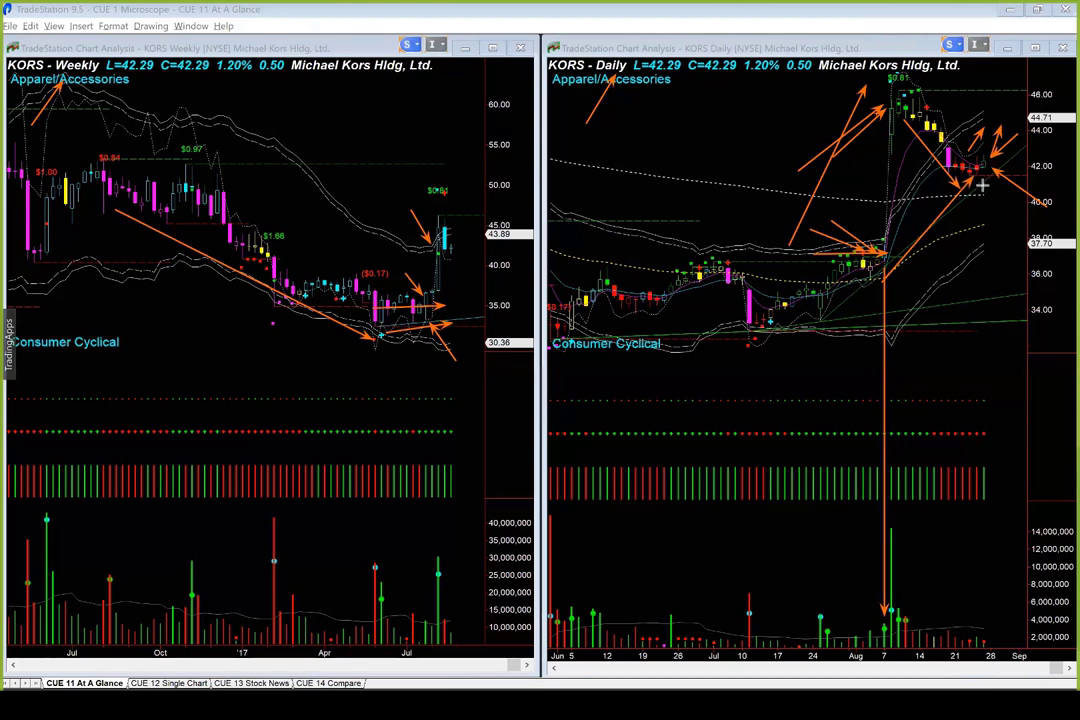
drag(1022, 183, 984, 179)
drag(984, 113, 1009, 76)
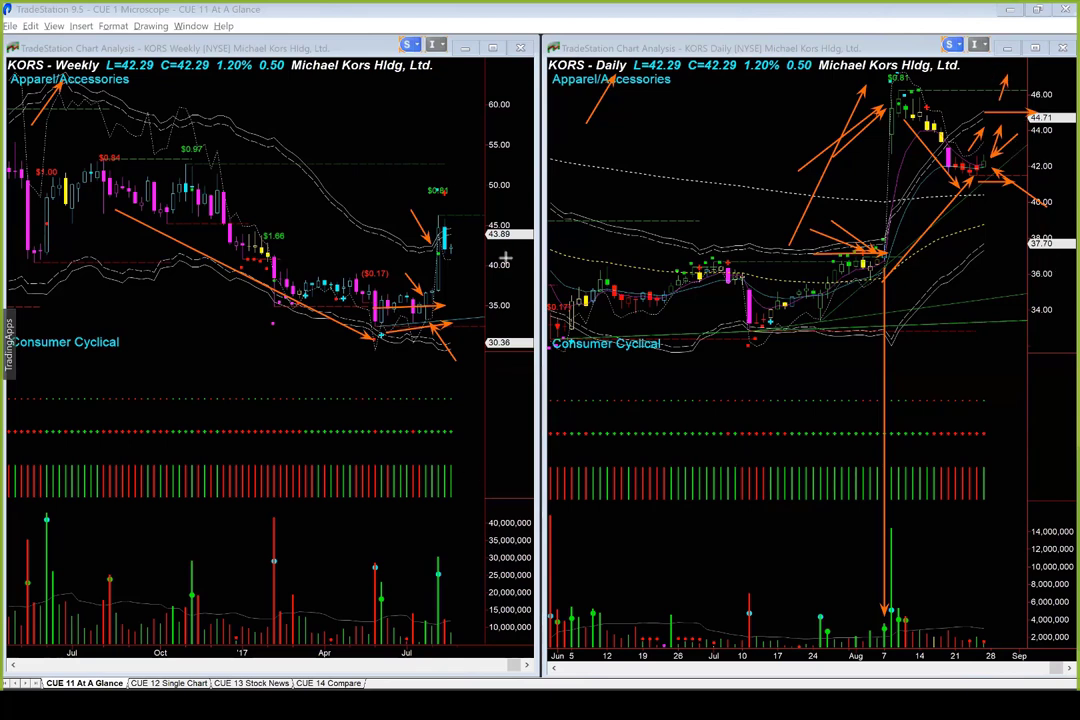
- Mark the latest bar, earlier decline and rebound on the KORS weekly chart and the daily pullback with arrows, and clear the drawings
drag(537, 281, 458, 250)
drag(906, 141, 953, 194)
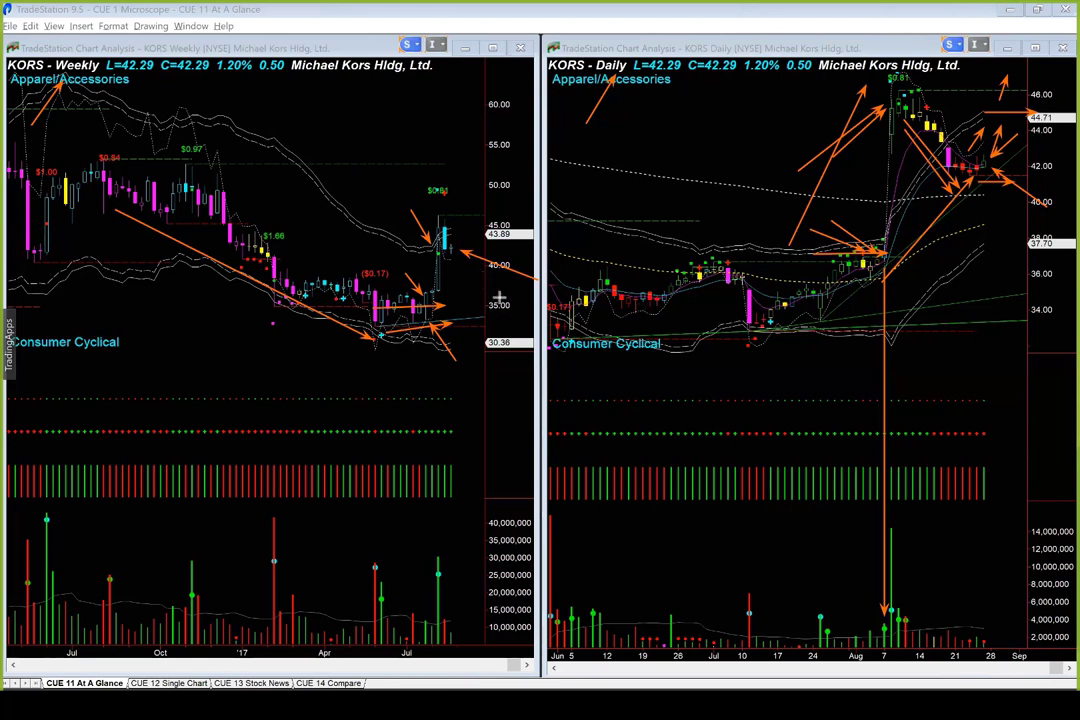
drag(478, 272, 462, 262)
drag(140, 182, 345, 300)
drag(424, 331, 454, 253)
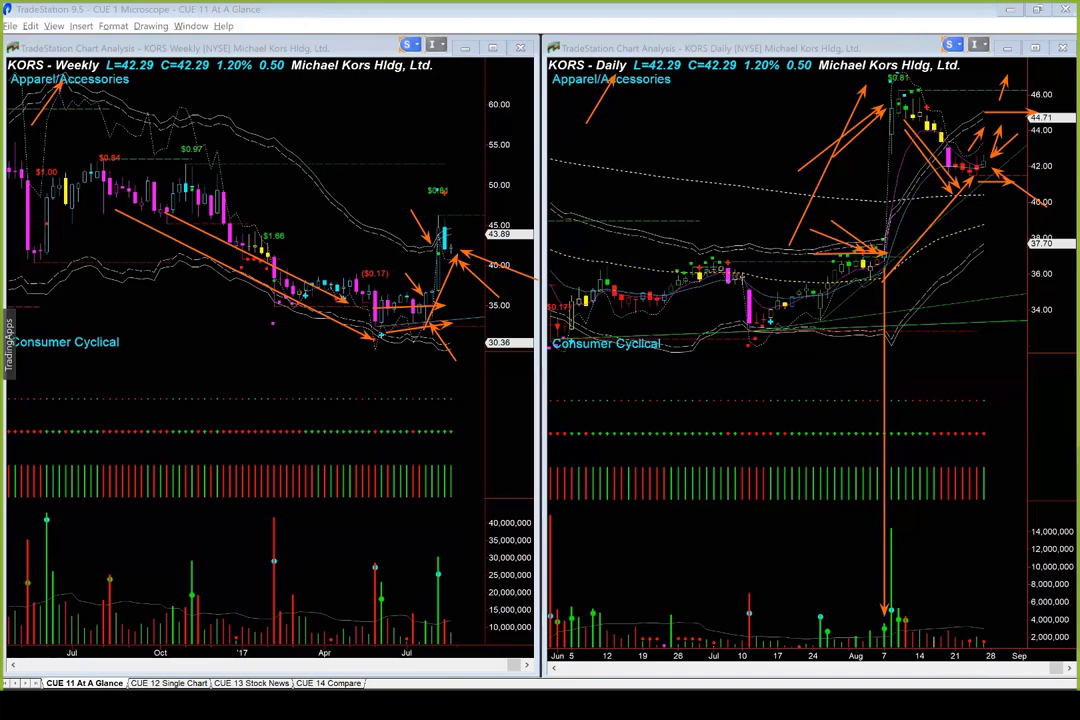
key(Escape)
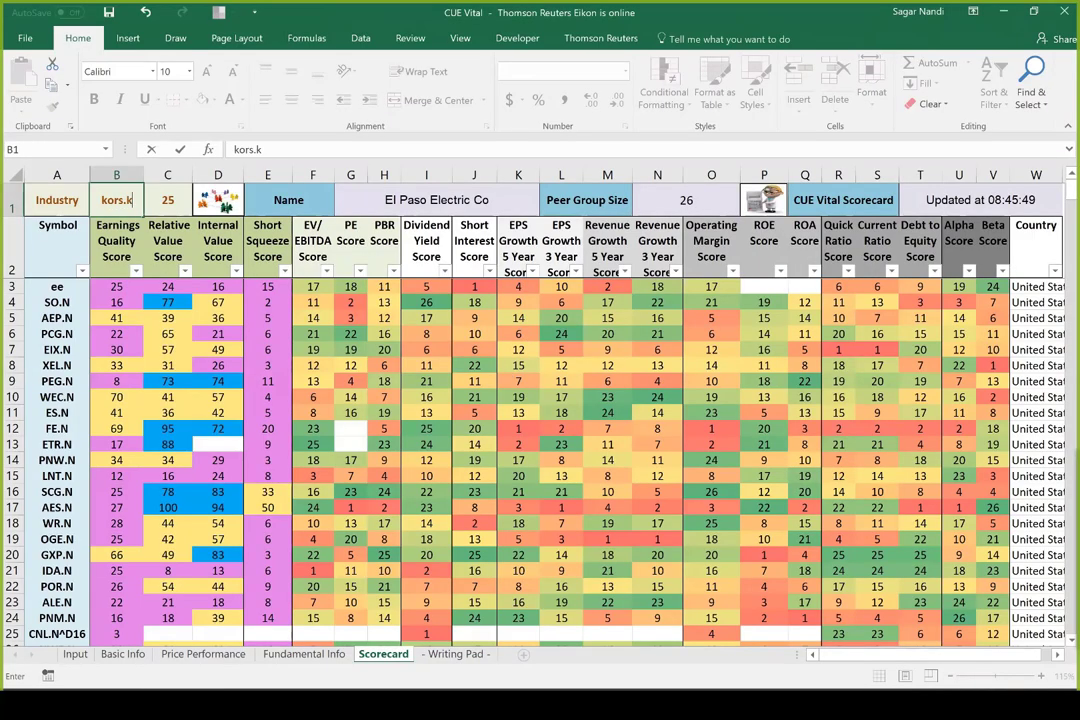
- Enter kors.k as the symbol on the Scorecard sheet of the CUE Vital workbook and refresh its peer group scores
key(Return)
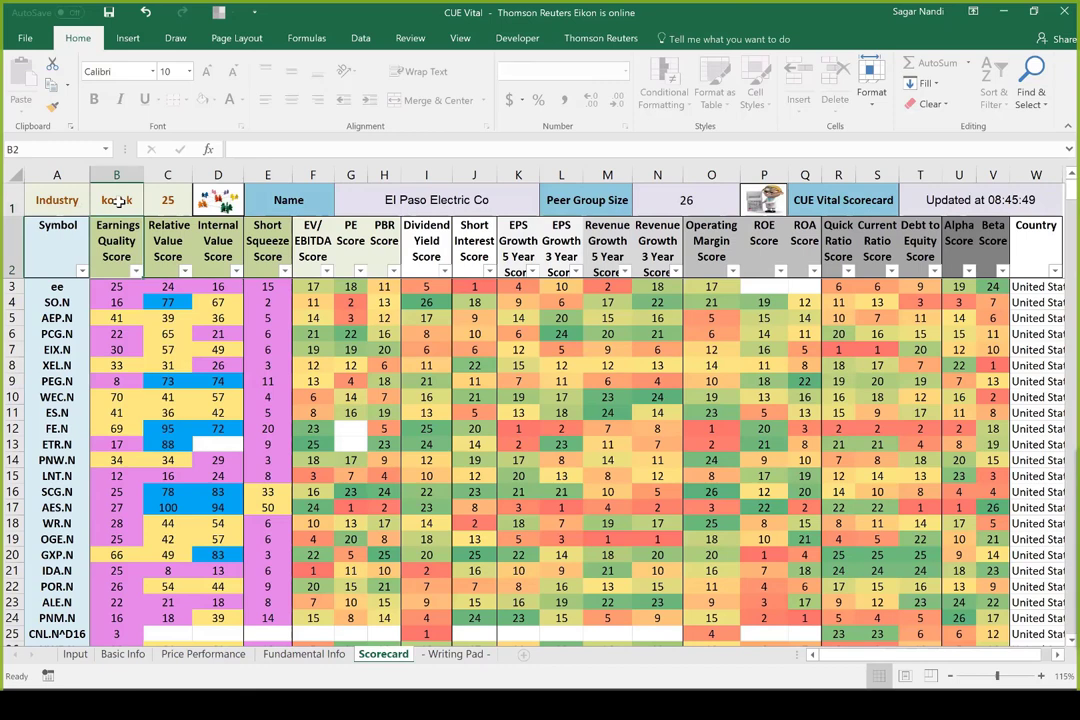
click(117, 200)
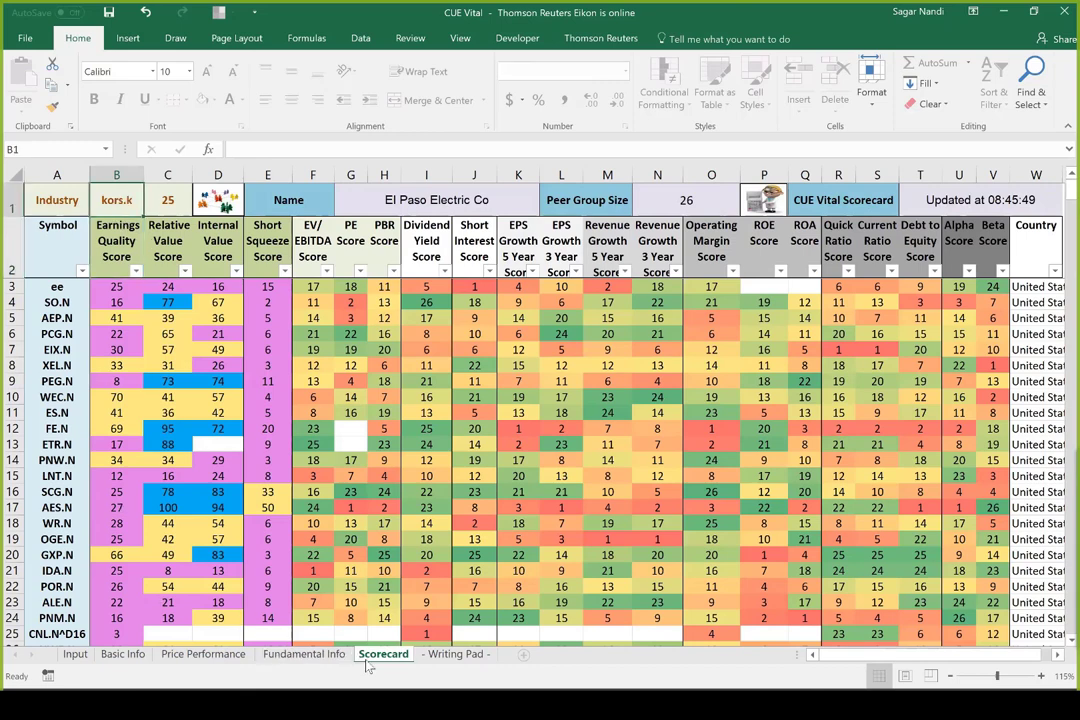
click(74, 654)
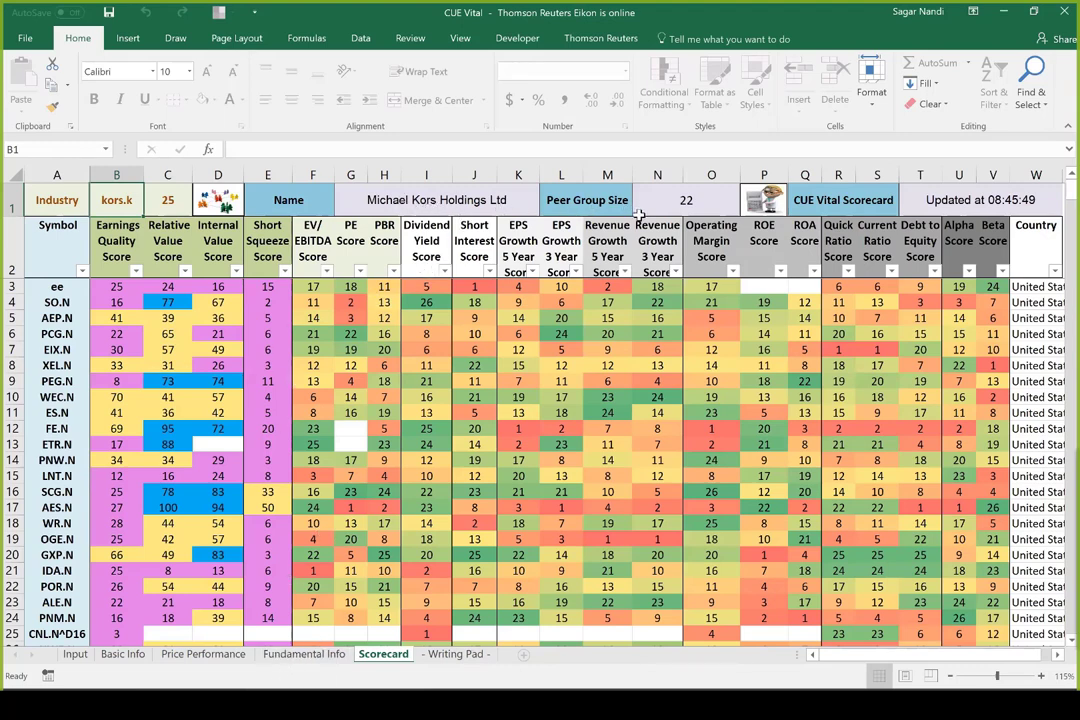
click(763, 200)
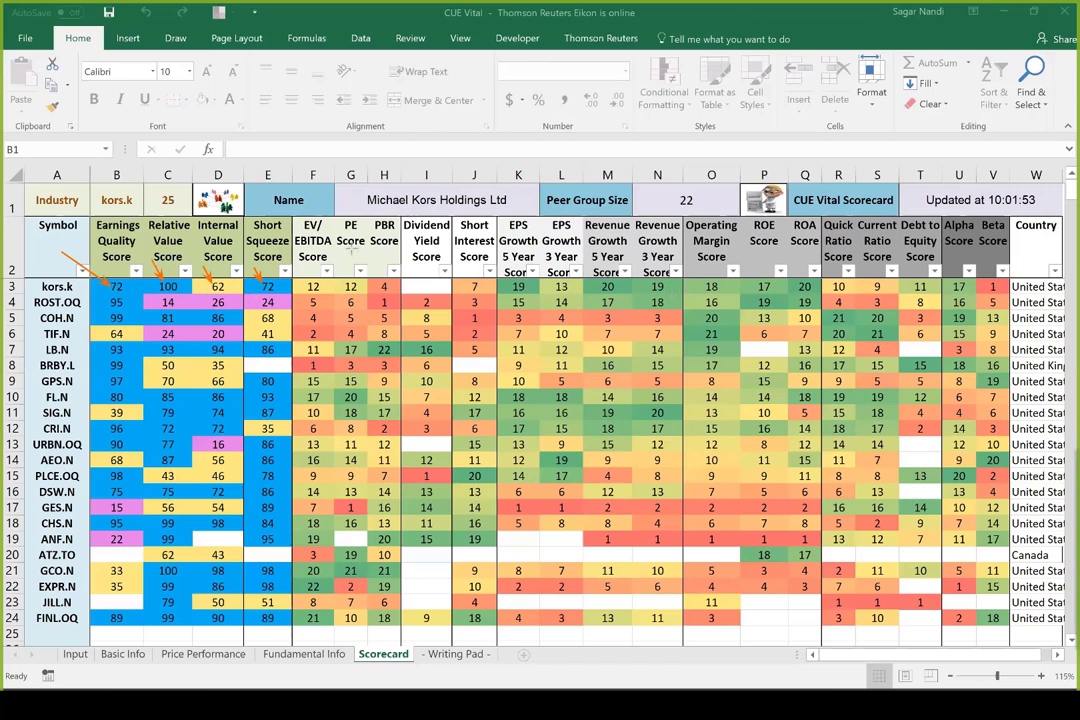
- Underline the kors.k value, short squeeze, dividend yield and growth scores on the Scorecard with arrows
drag(100, 292, 276, 292)
drag(406, 291, 422, 287)
drag(581, 294, 689, 293)
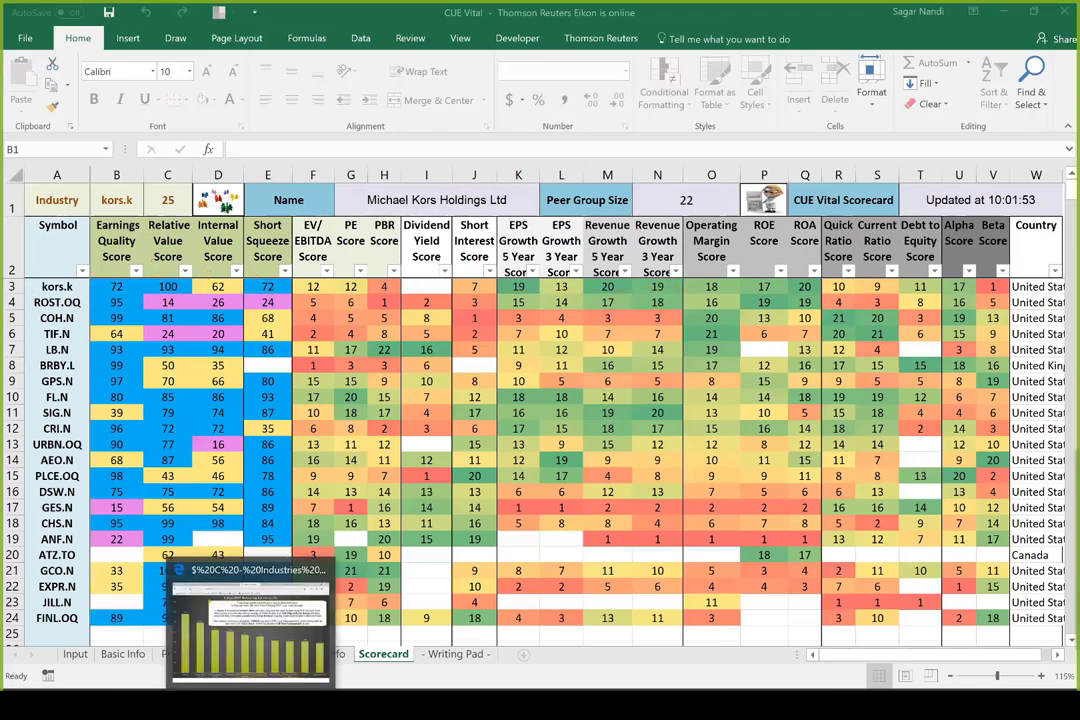
- Switch to the 5 Days Worst Performing Industries chart in the browser and underline the note about Food Products and their CUE Edge Ranks
click(263, 605)
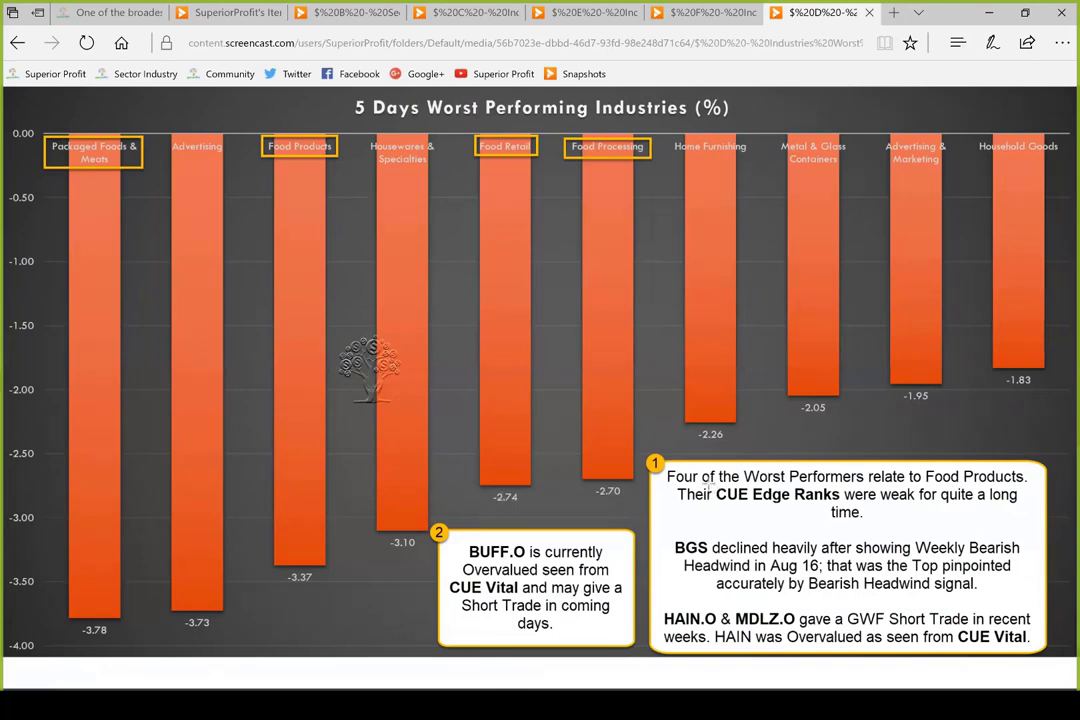
drag(709, 489, 1030, 494)
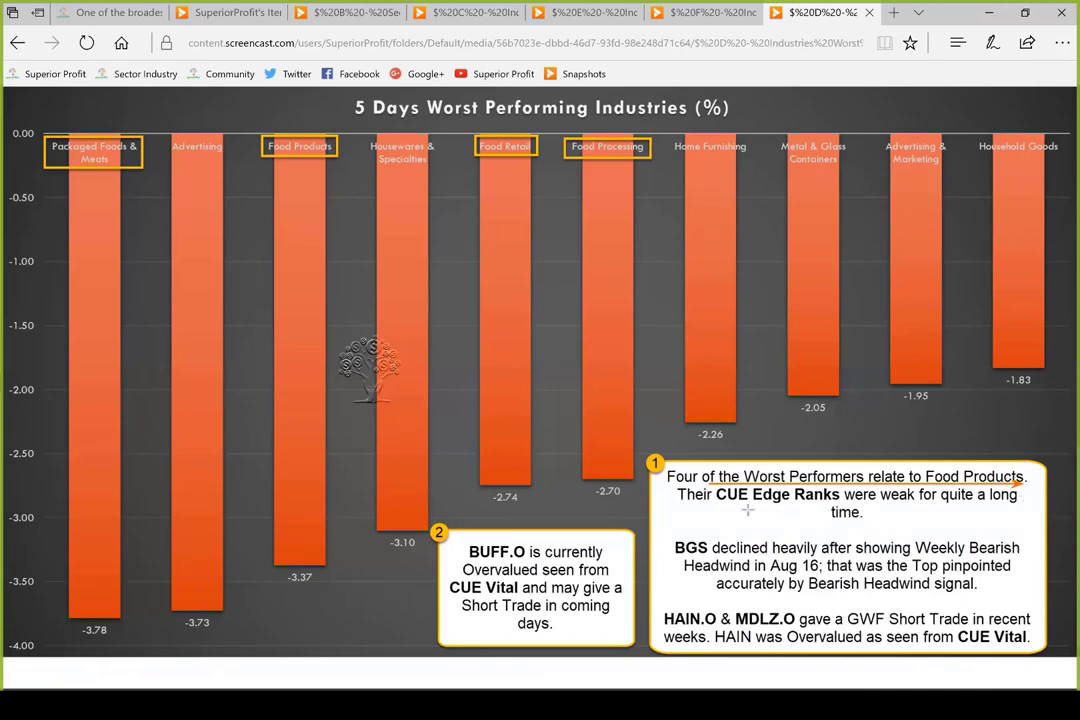
drag(723, 507, 1010, 507)
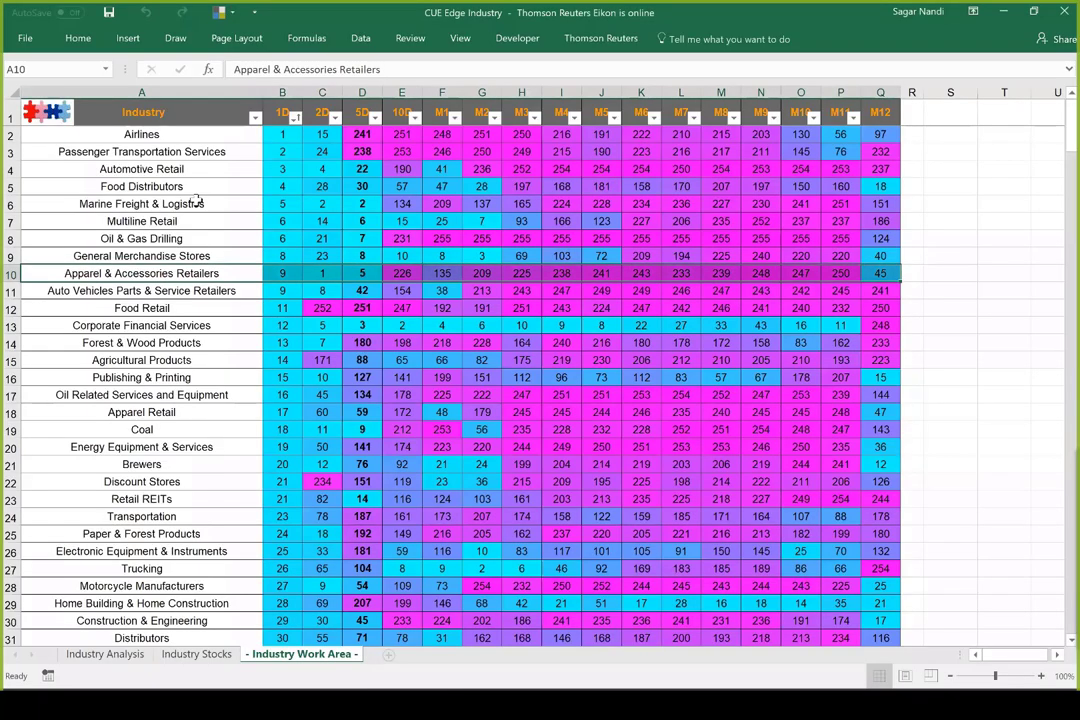
- Filter the Industry column of the CUE Edge Industry workbook's Industry Work Area sheet for "food"
click(141, 169)
click(255, 117)
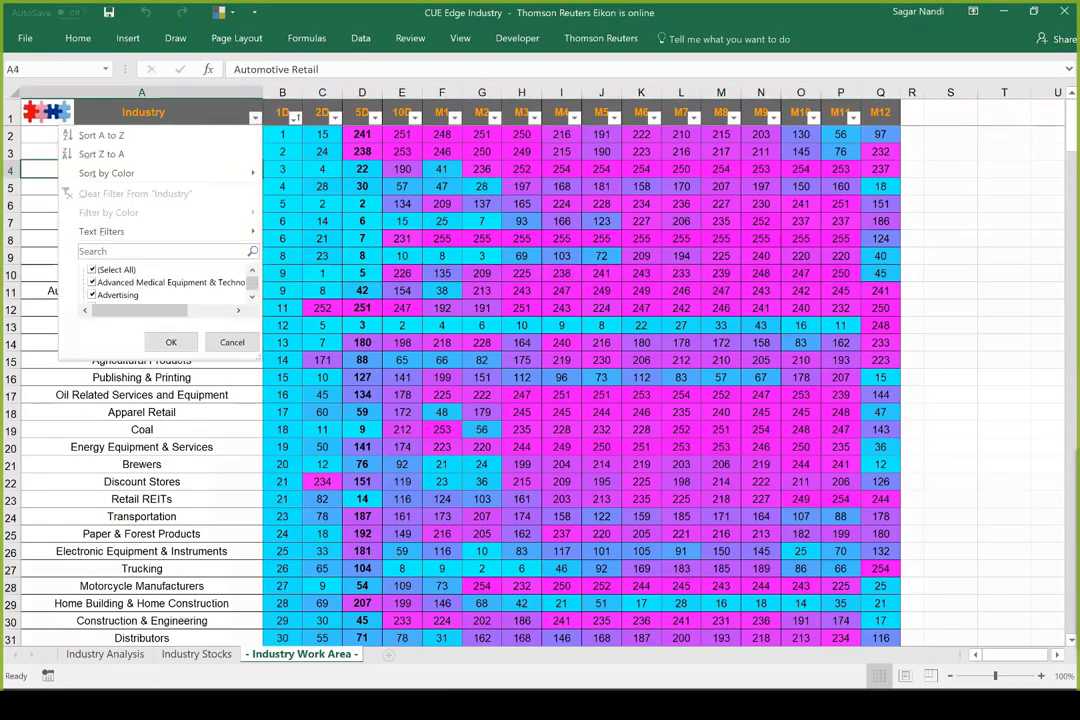
text(food)
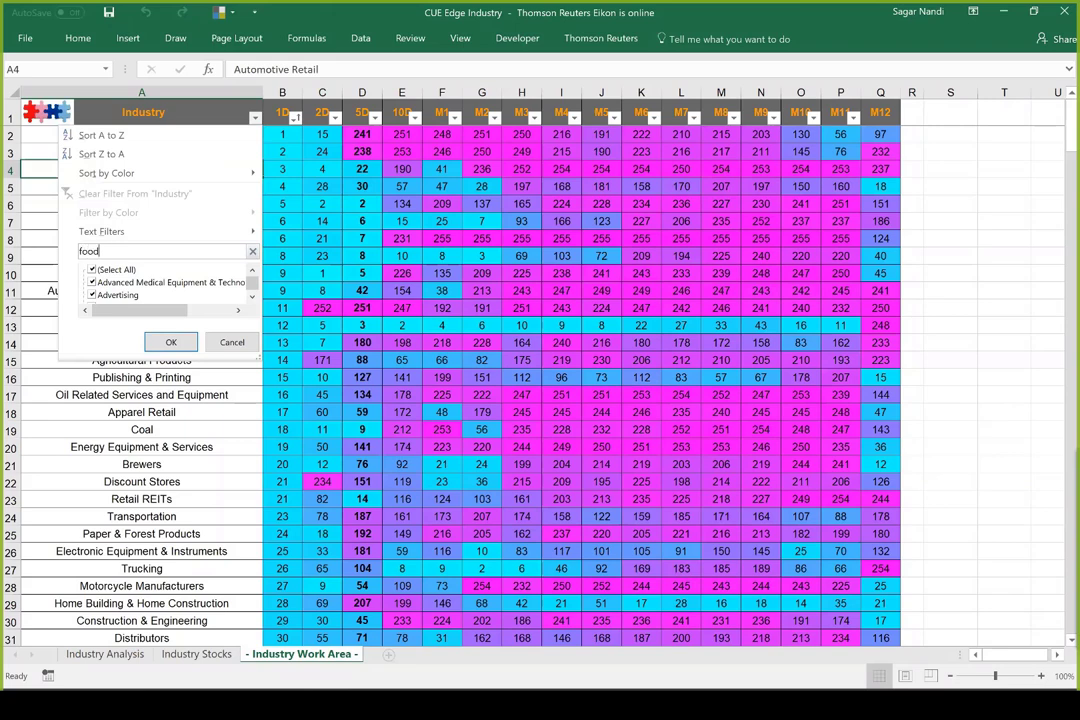
key(Return)
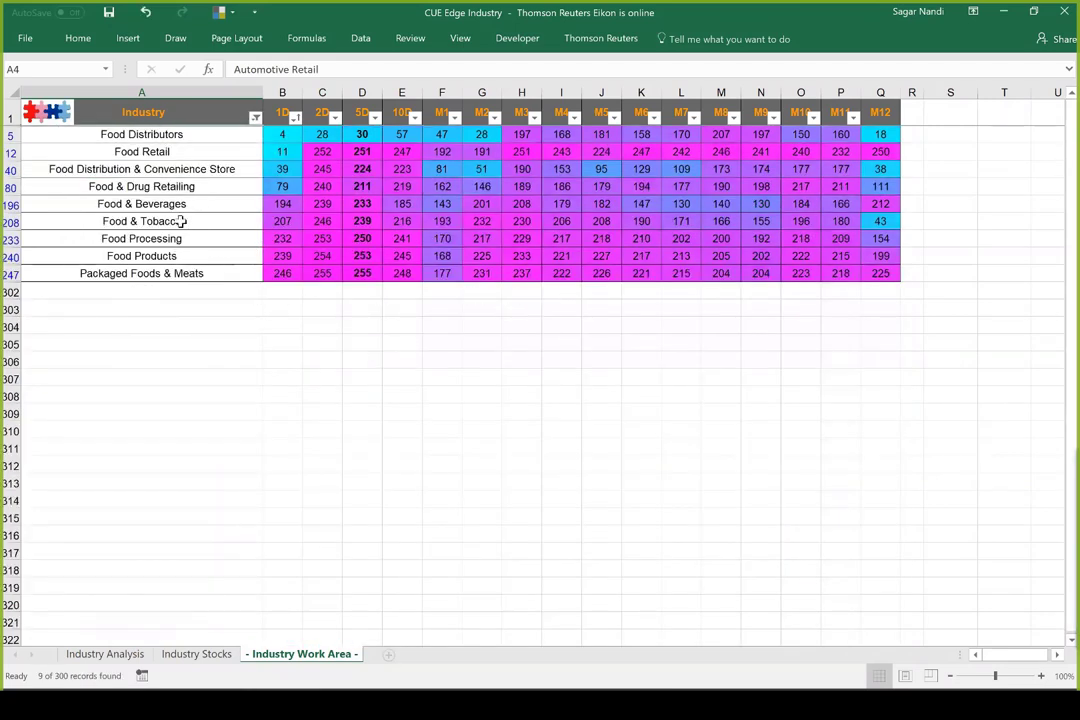
- Highlight the ranks from Food & Tobacco to Packaged Foods & Meats through M11, and the Food Distributors ranks from 1D to M3
drag(183, 221, 838, 273)
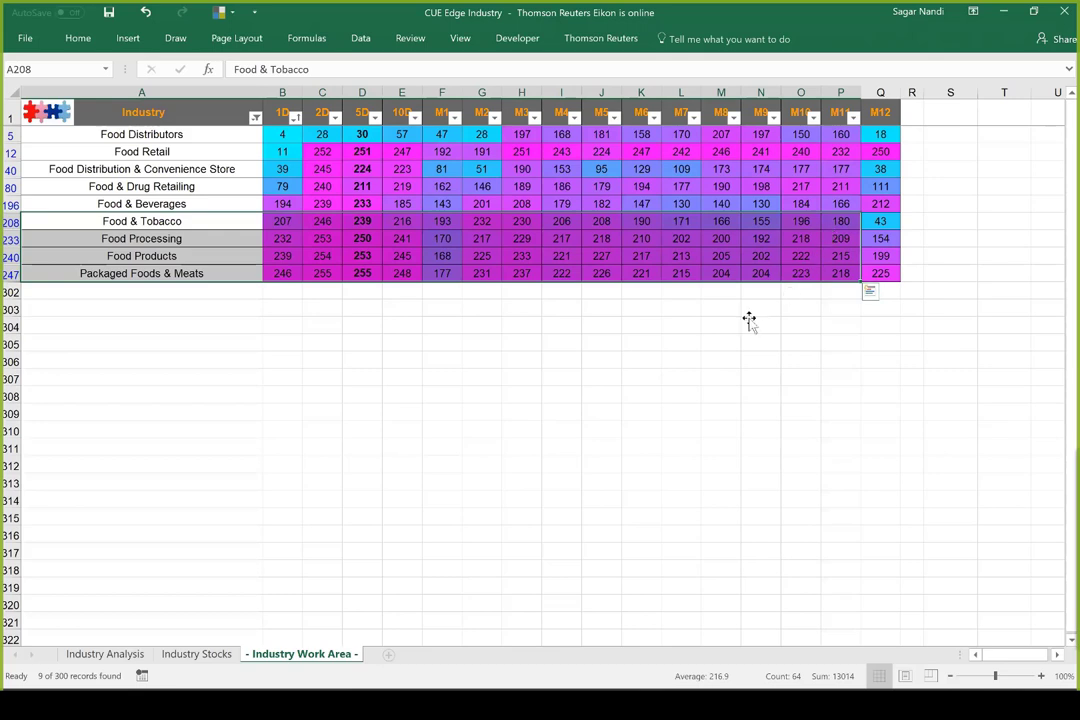
click(749, 320)
drag(521, 134, 282, 134)
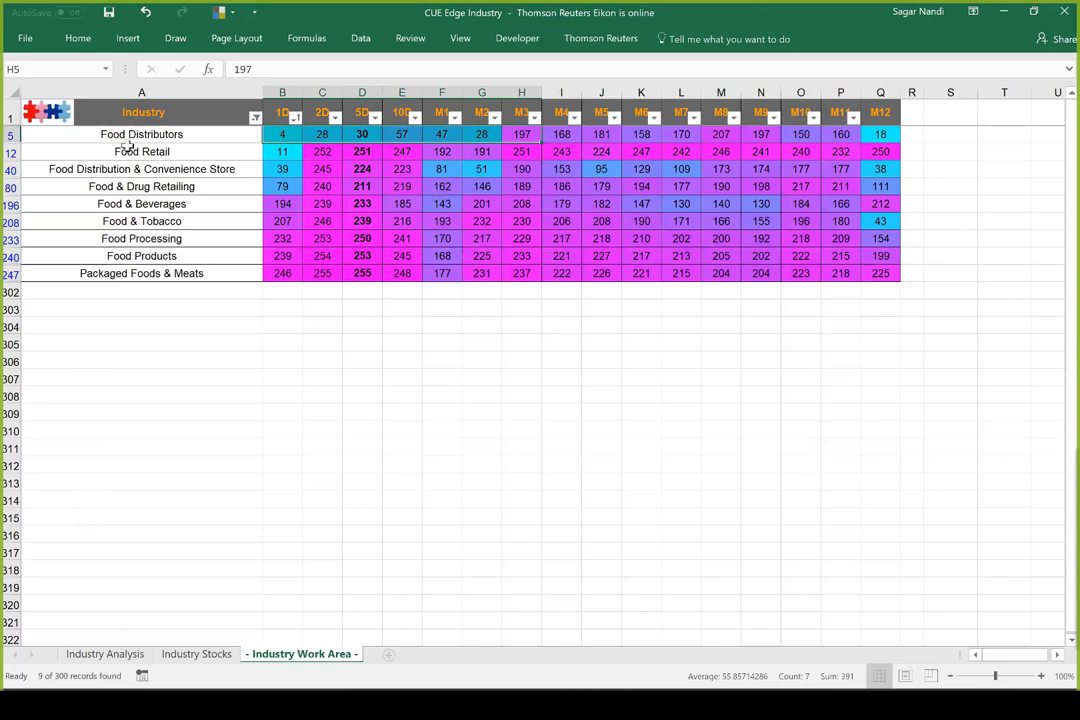
click(467, 340)
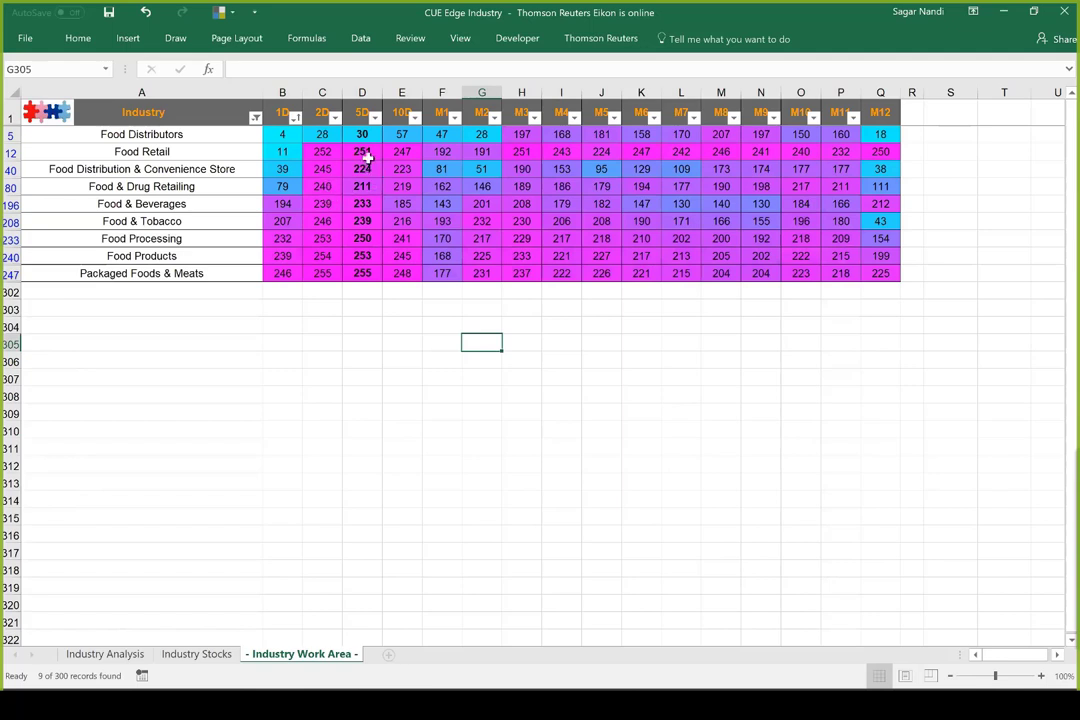
- Examine the 5D ranks from Food Retail down to Packaged Foods & Meats and compare them with the Food Distributors 5D rank
drag(364, 151, 377, 276)
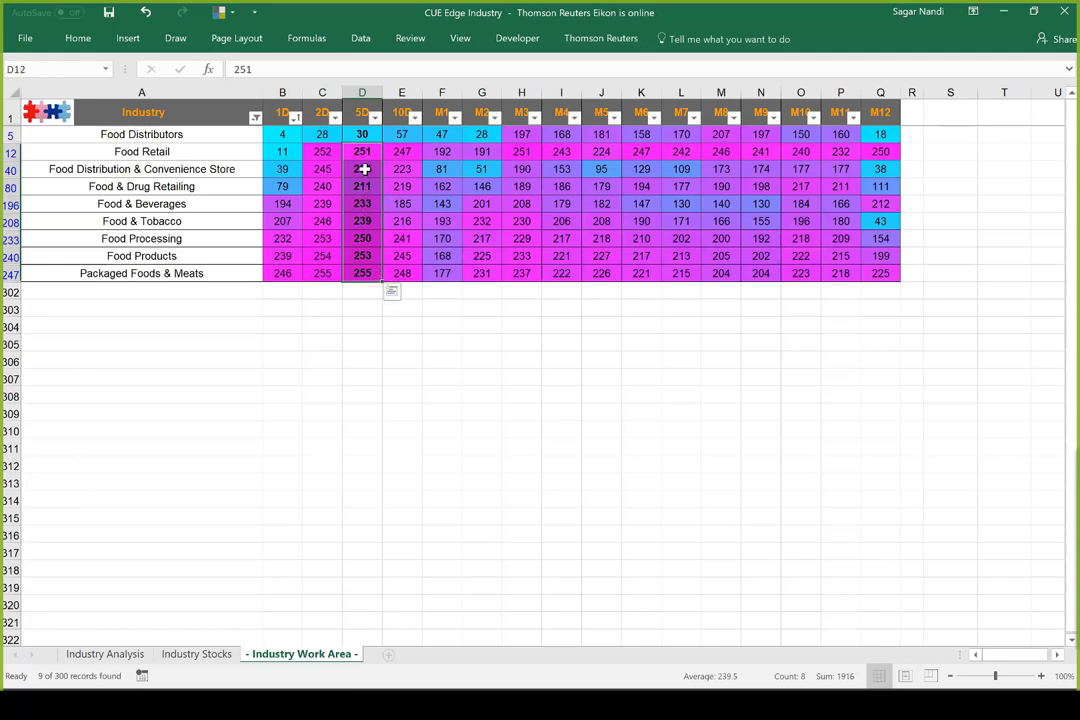
drag(365, 150, 366, 280)
click(362, 134)
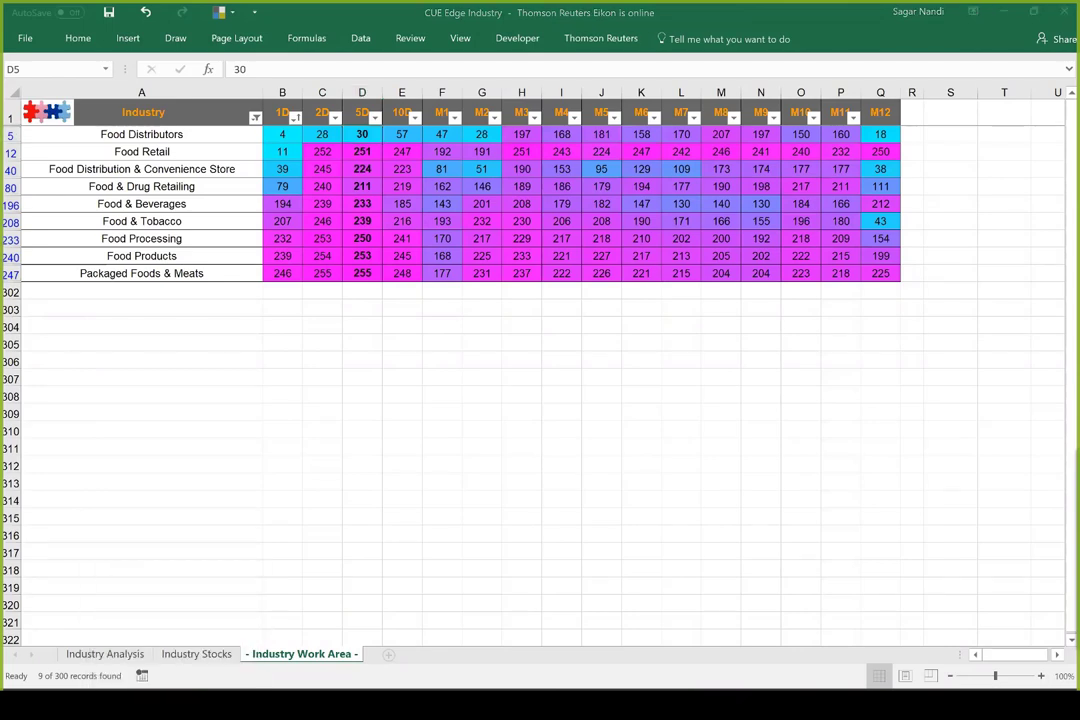
- Switch to the BGS charts in TradeStation and point arrows at the 2016 top on the weekly chart
key(alt+Tab)
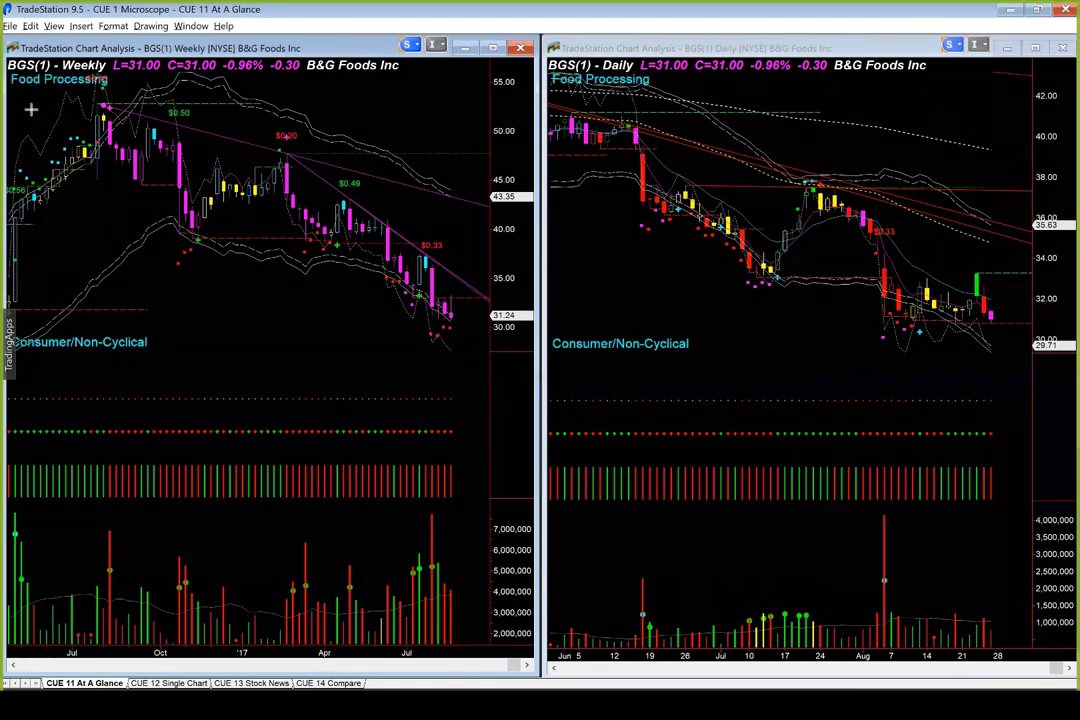
drag(31, 110, 91, 119)
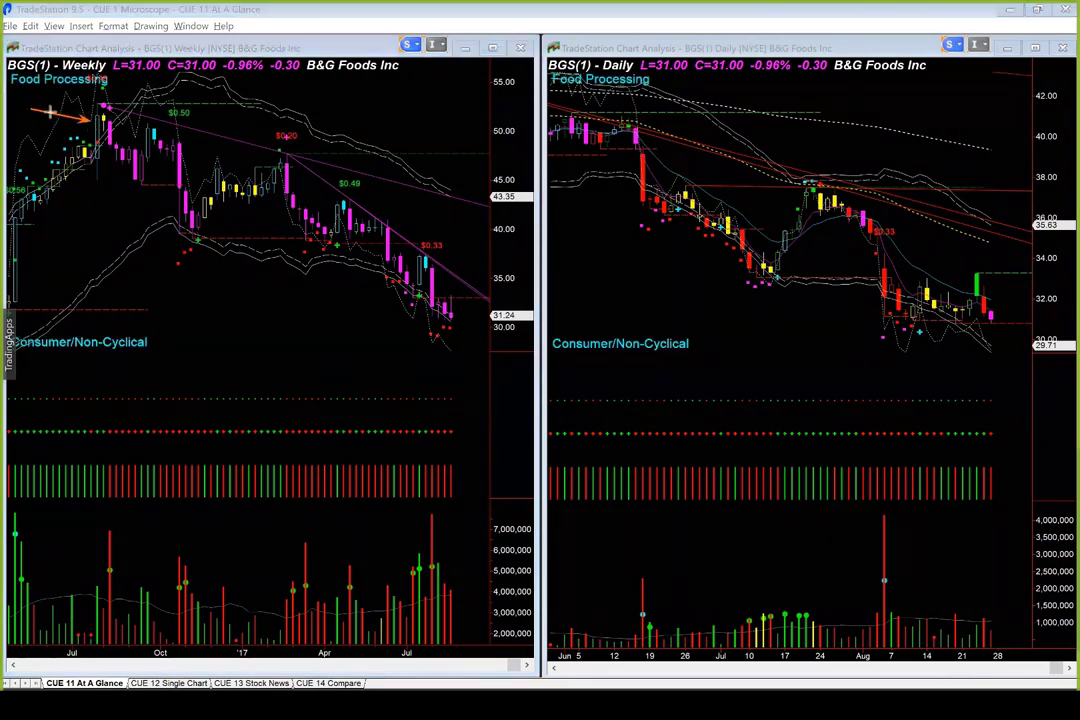
drag(134, 79, 106, 97)
- Review the earlier price history on the BGS daily chart up to the latest bar, and return to the worst performing industries chart
click(630, 263)
scroll(632, 264, up, 5)
scroll(635, 265, up, 5)
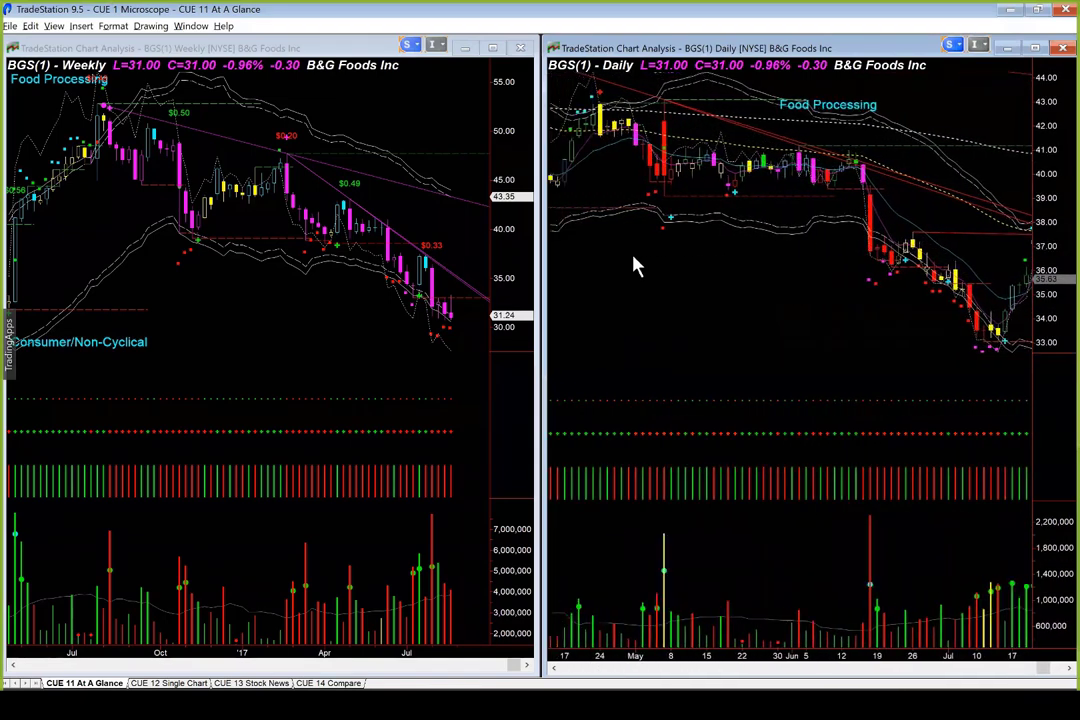
scroll(640, 265, down, 3)
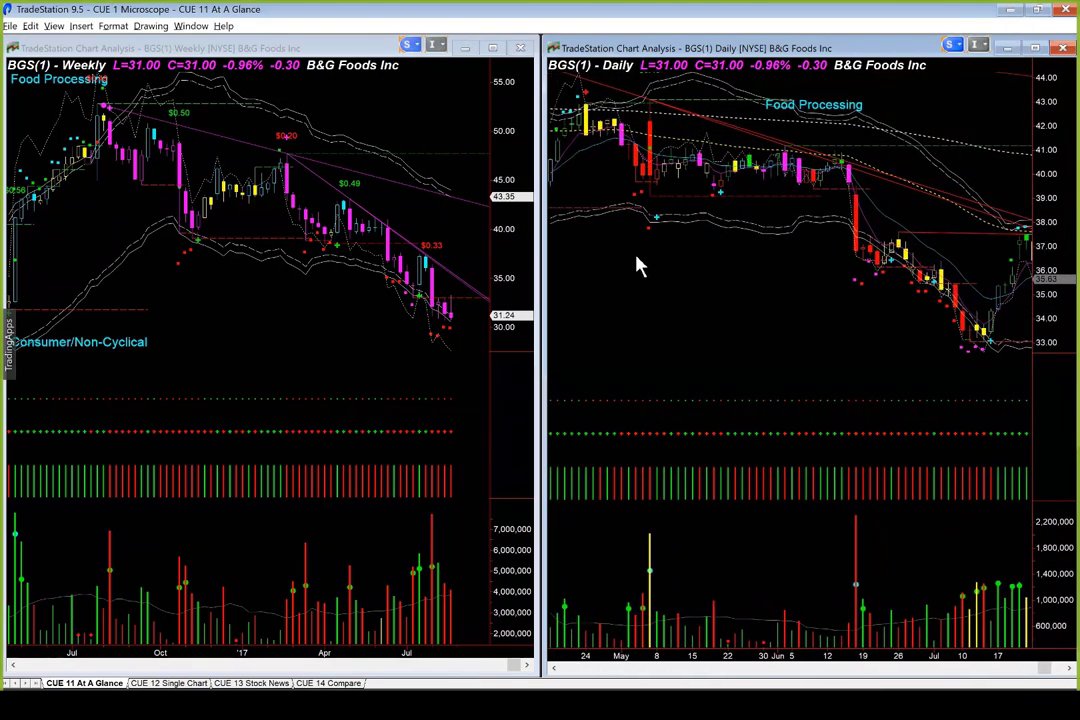
scroll(640, 265, down, 6)
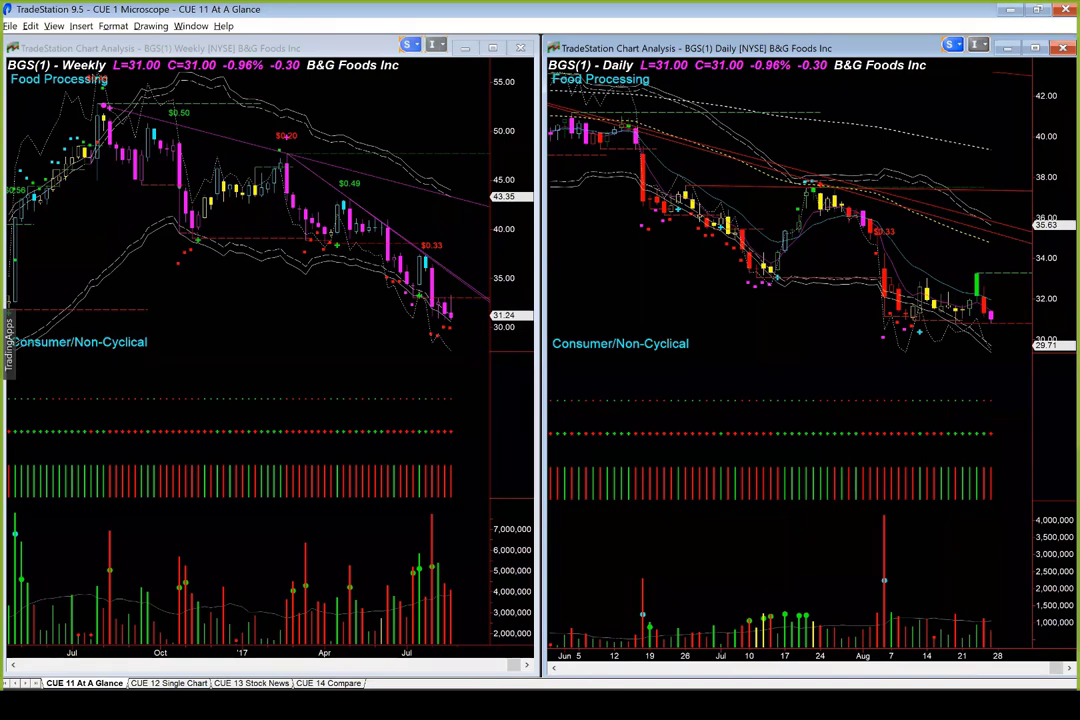
key(alt+Tab)
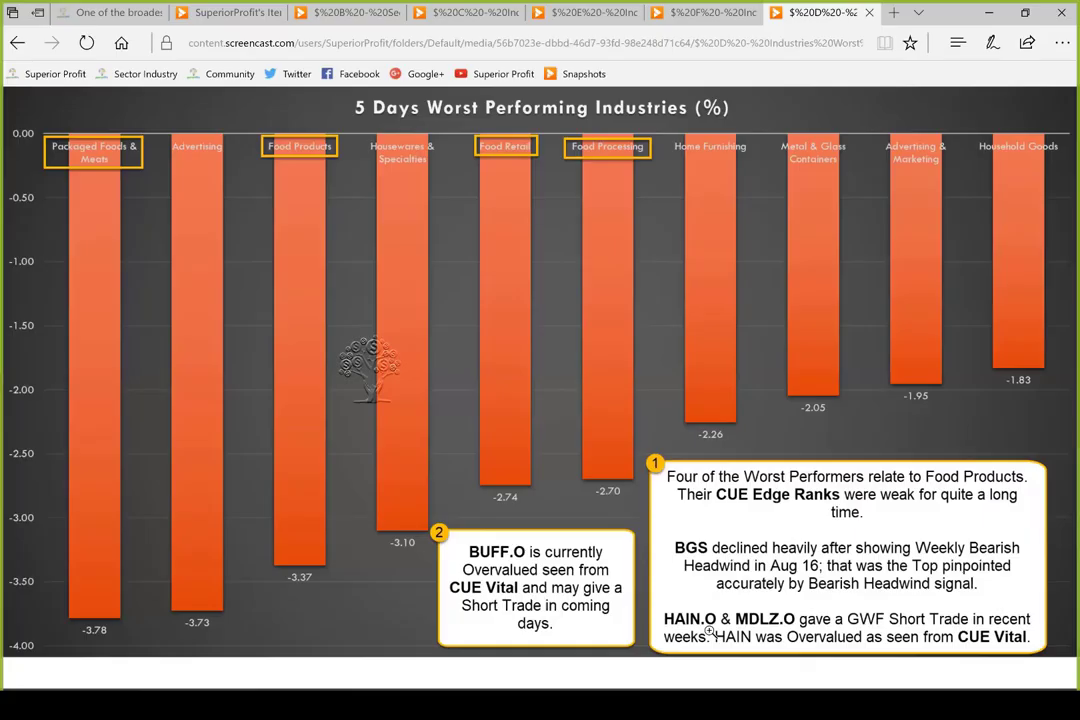
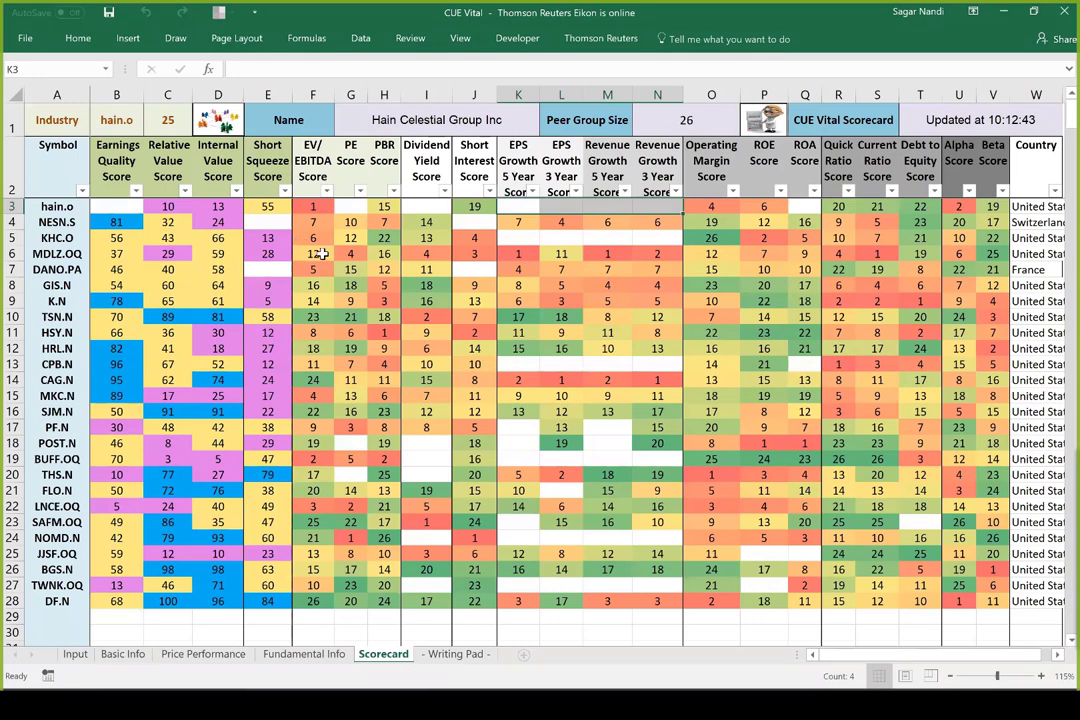
- Examine the BUFF.OQ row on the CUE Vital Scorecard, including its relative value, growth and dividend yield scores
click(13, 459)
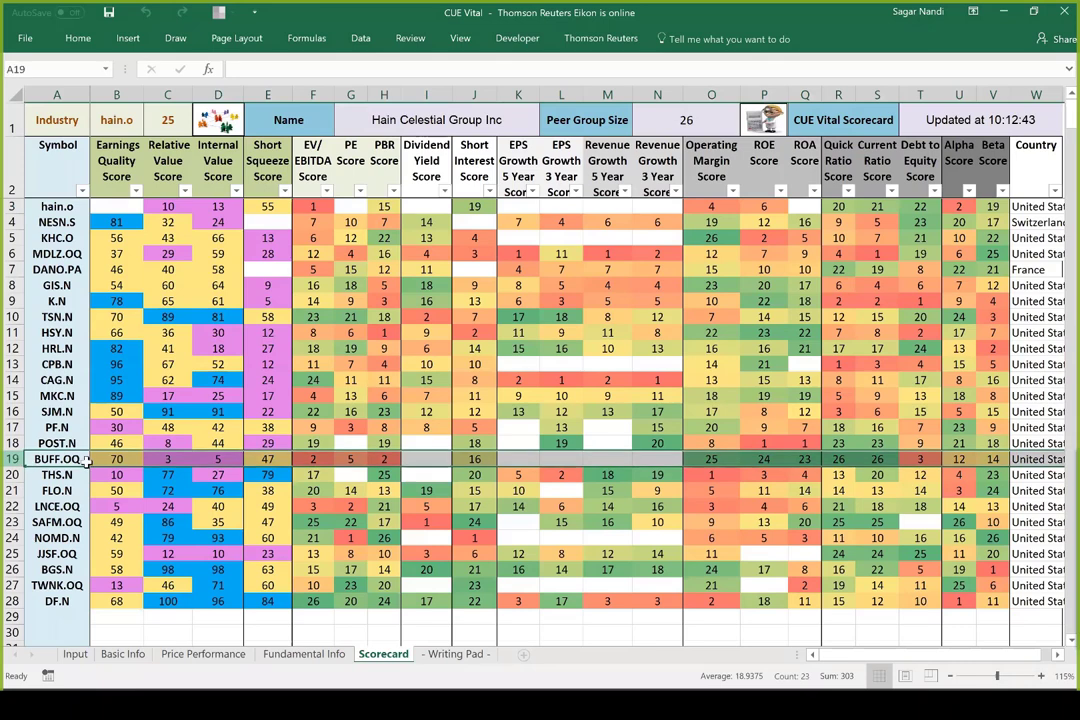
click(167, 460)
drag(189, 459, 651, 460)
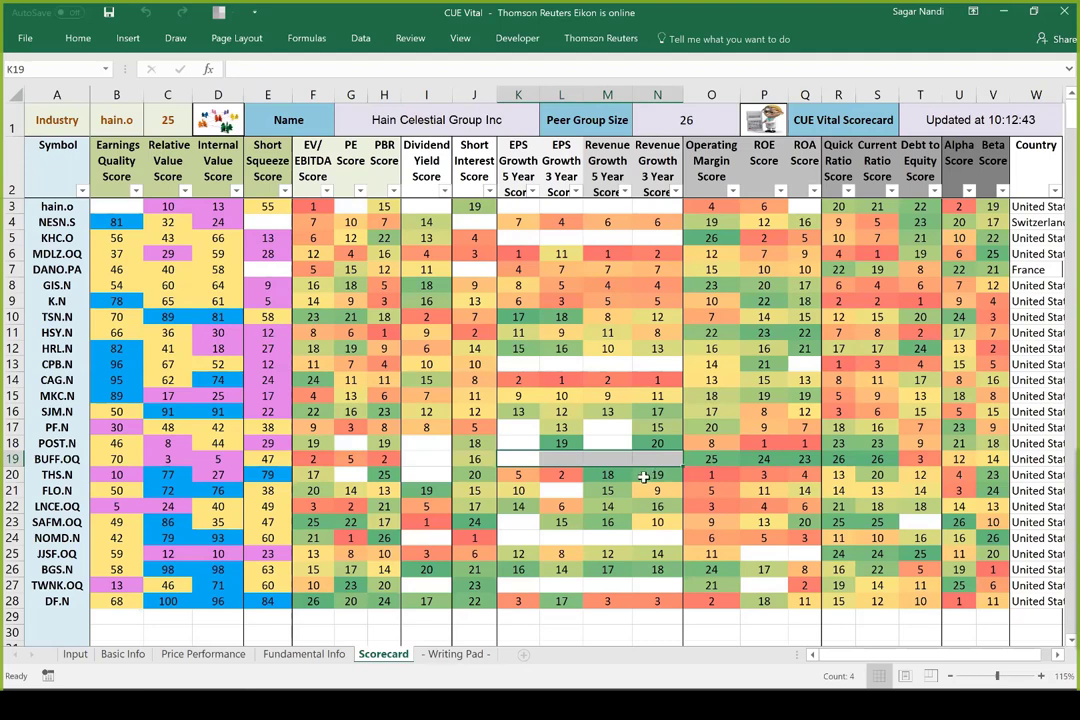
click(429, 458)
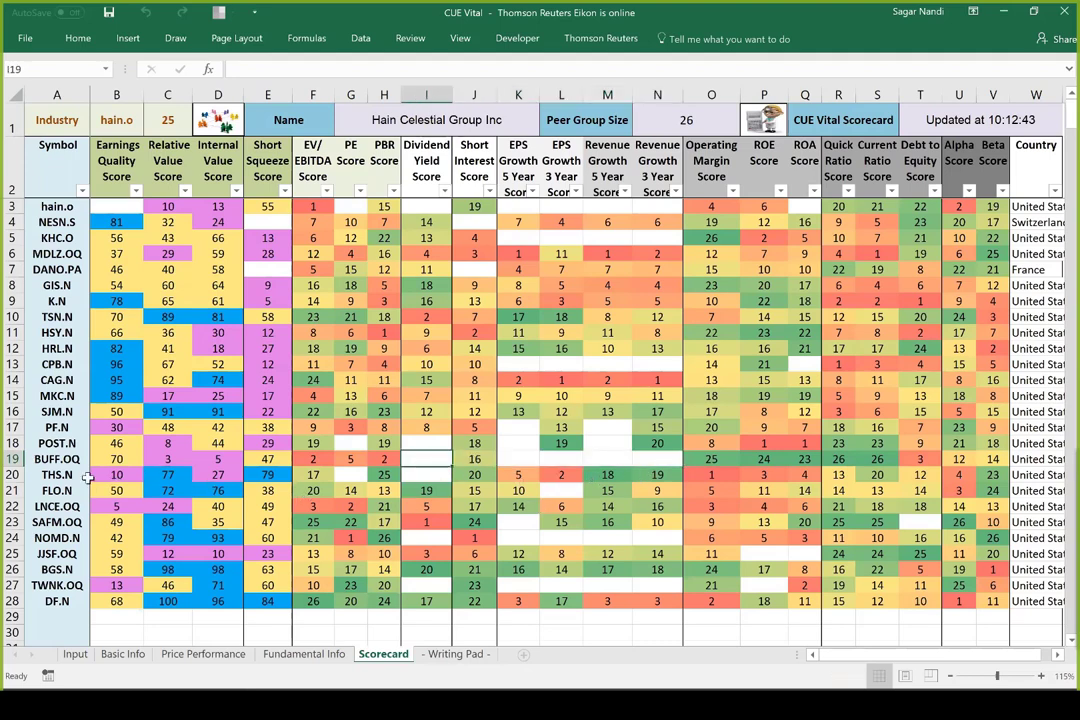
click(13, 458)
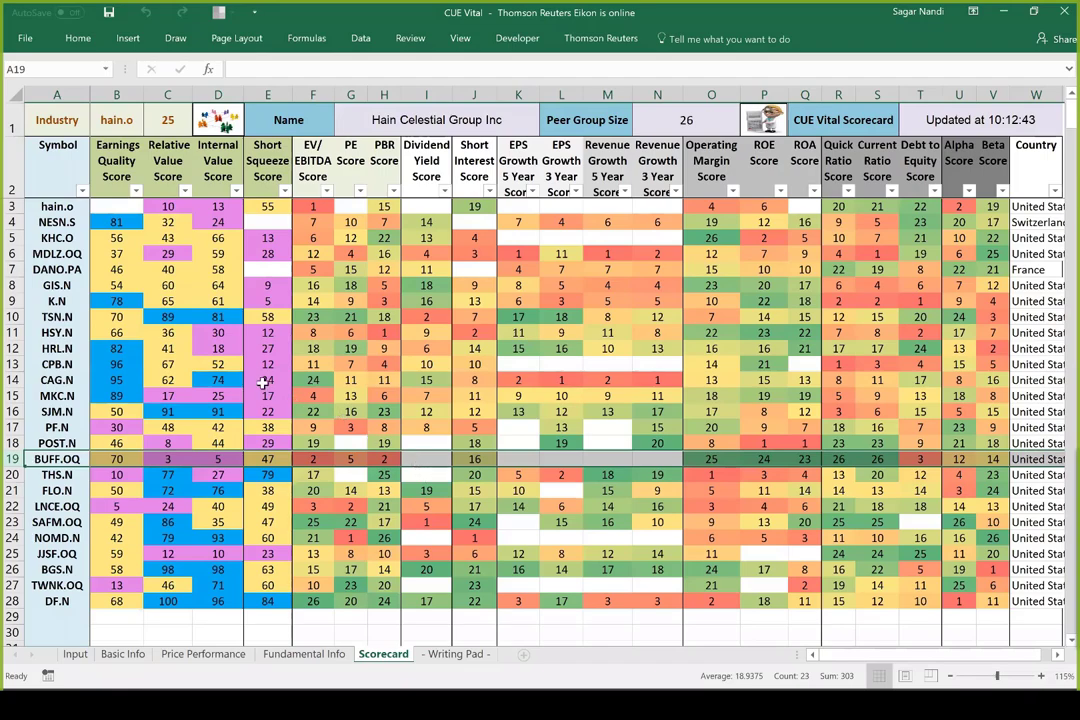
- Switch to the BUFF charts in TradeStation and draw arrows pointing at the recent low on the weekly chart
key(alt+Tab)
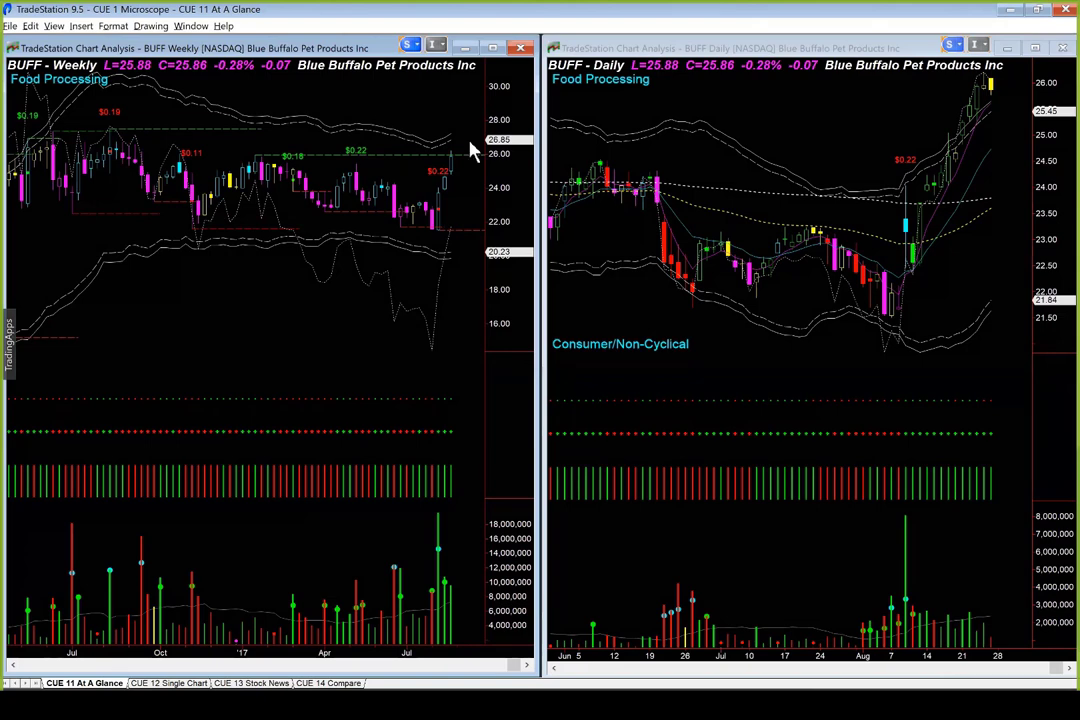
click(815, 135)
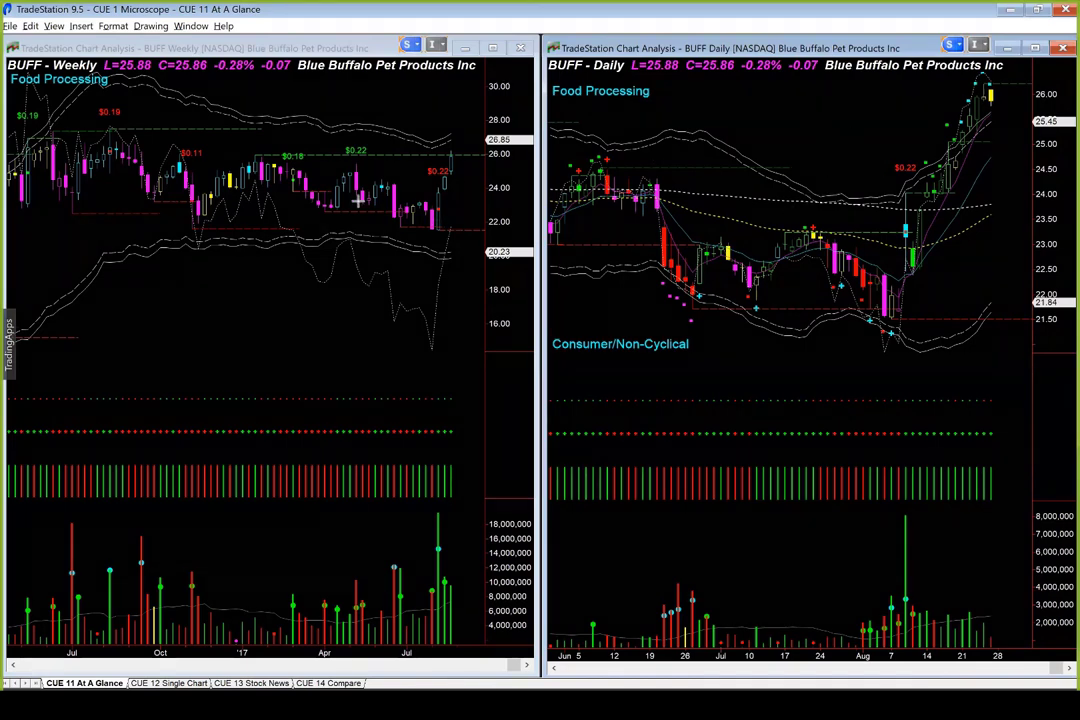
drag(358, 200, 425, 230)
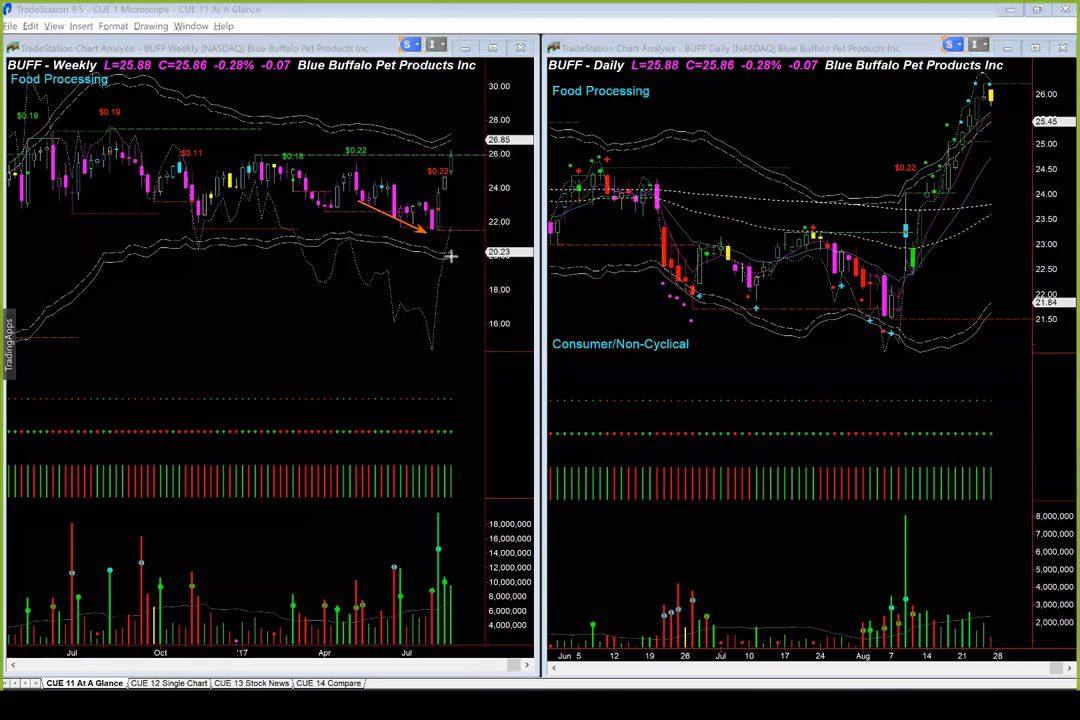
drag(477, 289, 441, 233)
- Annotate the BUFF daily chart with arrows marking the support under the lows, the August upturn, the 24.00 level and the following rally
drag(988, 398, 910, 265)
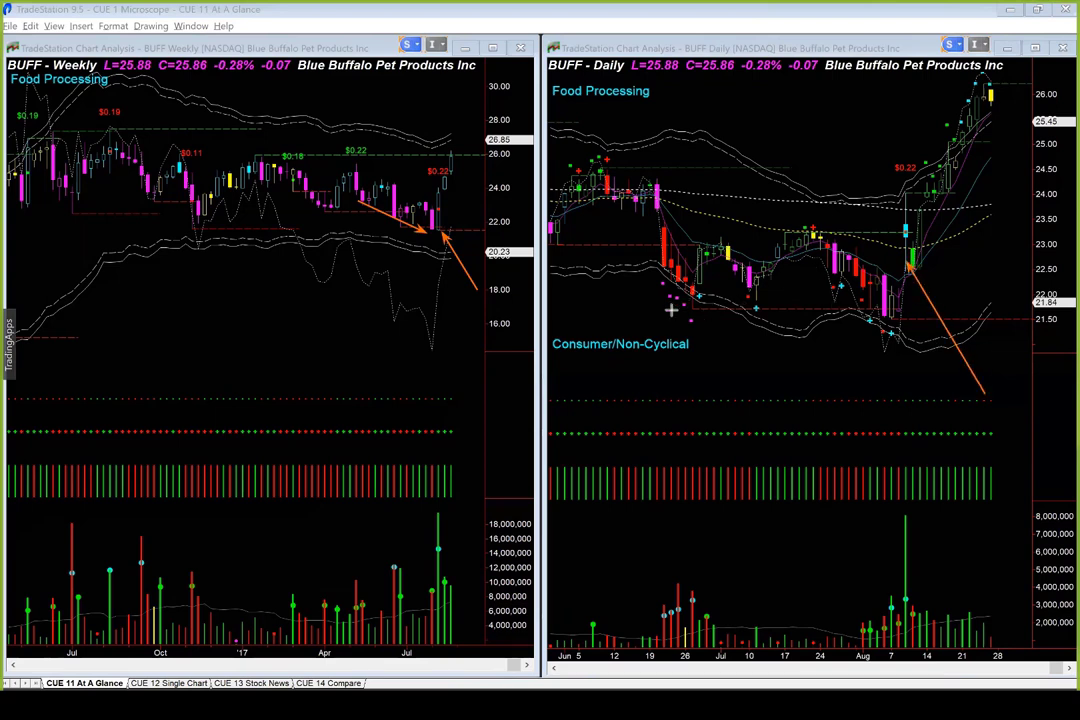
drag(672, 313, 918, 314)
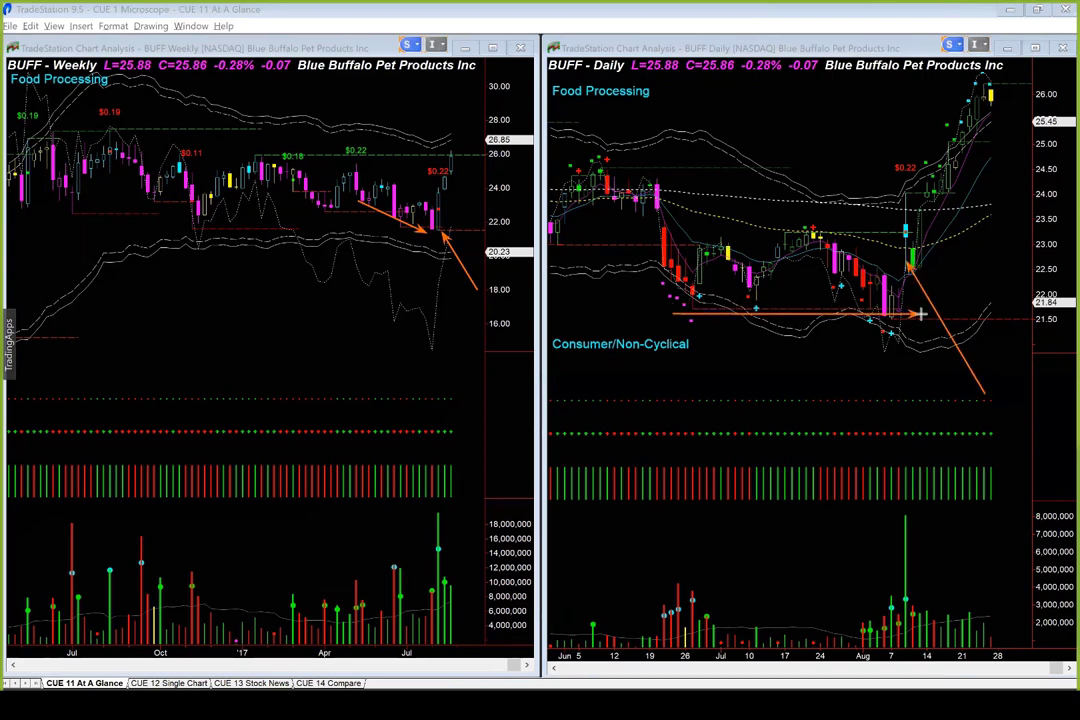
drag(968, 382, 908, 279)
drag(919, 280, 936, 224)
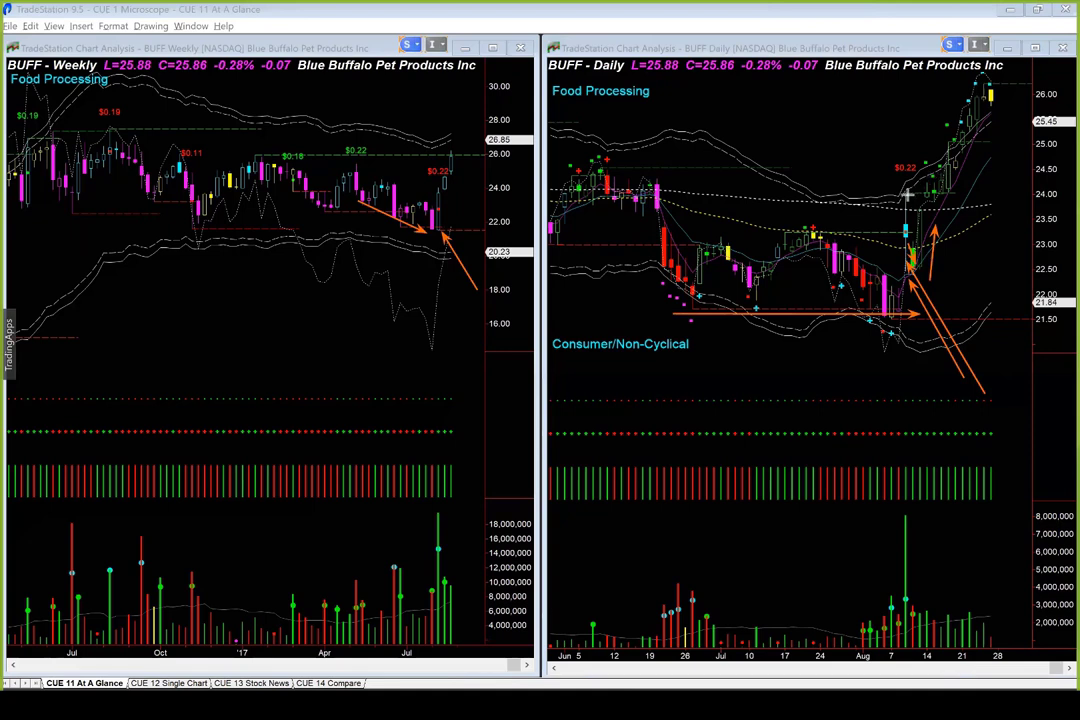
drag(906, 196, 973, 193)
drag(912, 168, 958, 78)
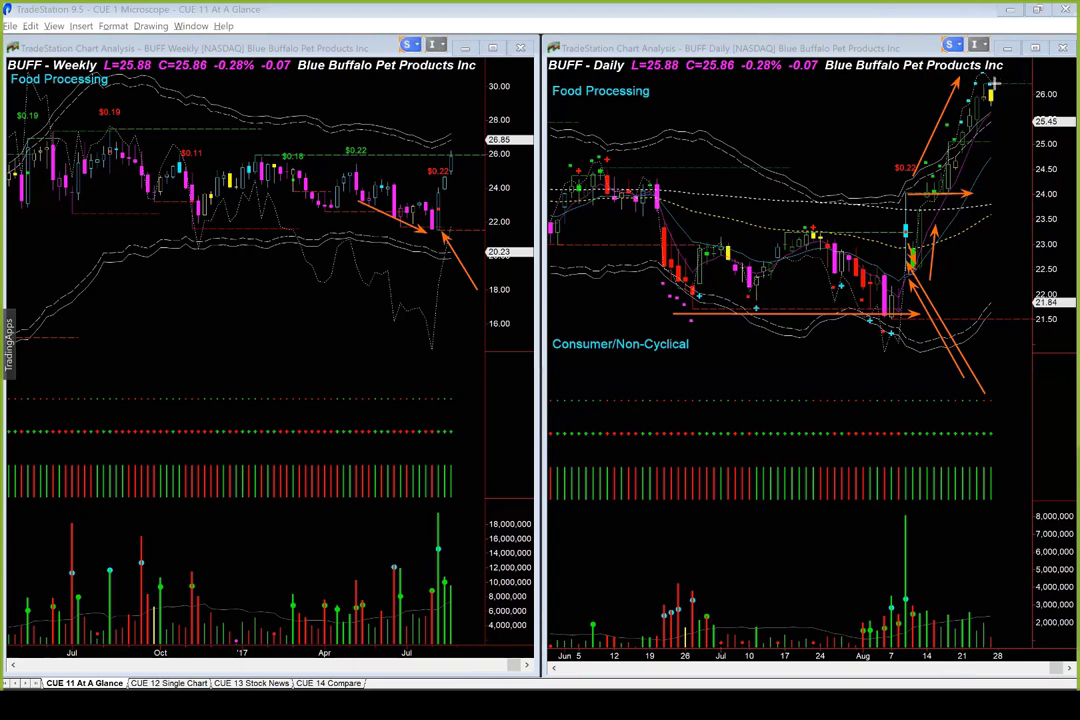
- Mark BUFF's weekly resistance near 26.00 and the volume under its early-2017 bar with arrows, and point at the latest daily bar
drag(349, 153, 515, 153)
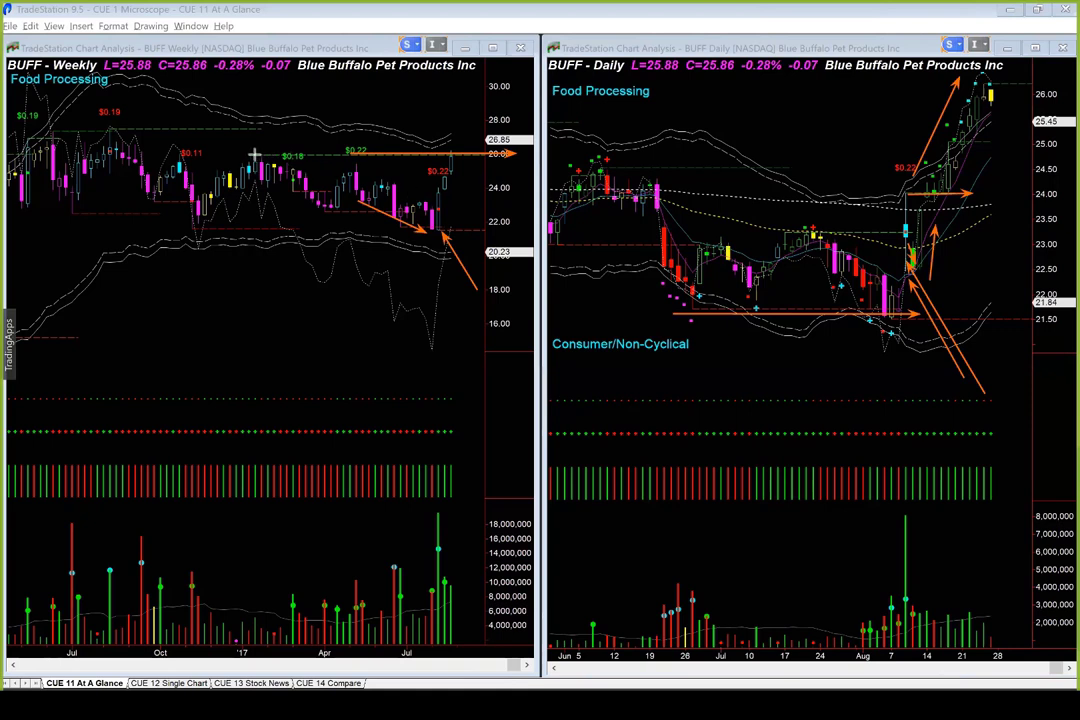
drag(255, 155, 232, 615)
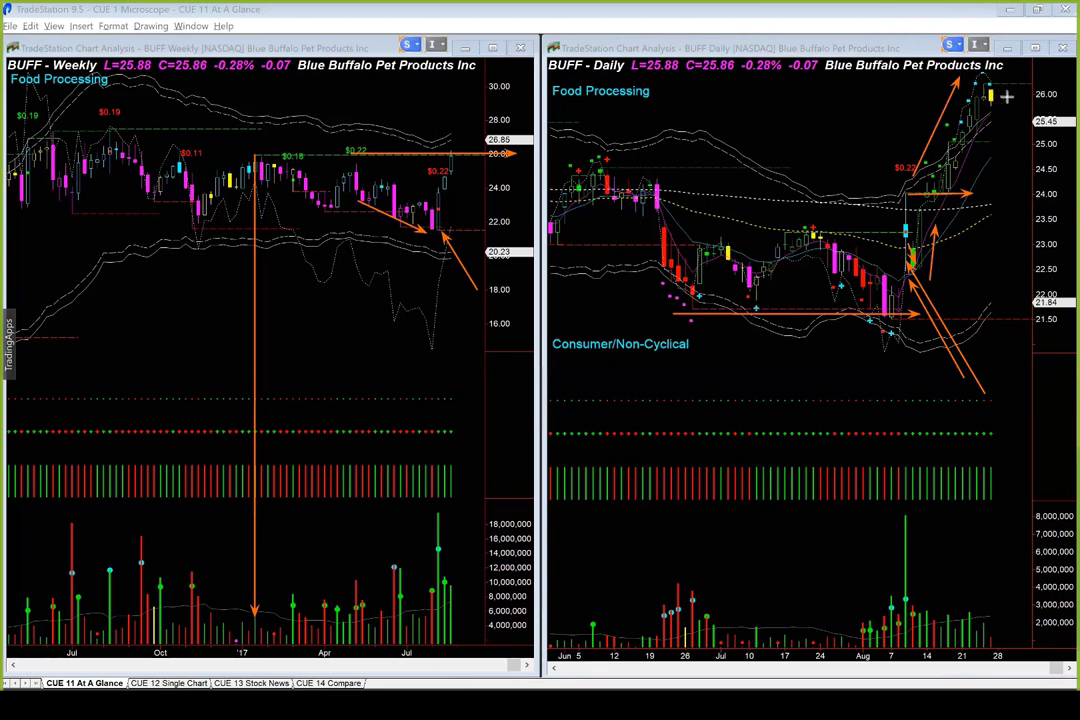
drag(385, 150, 502, 150)
drag(1011, 72, 996, 90)
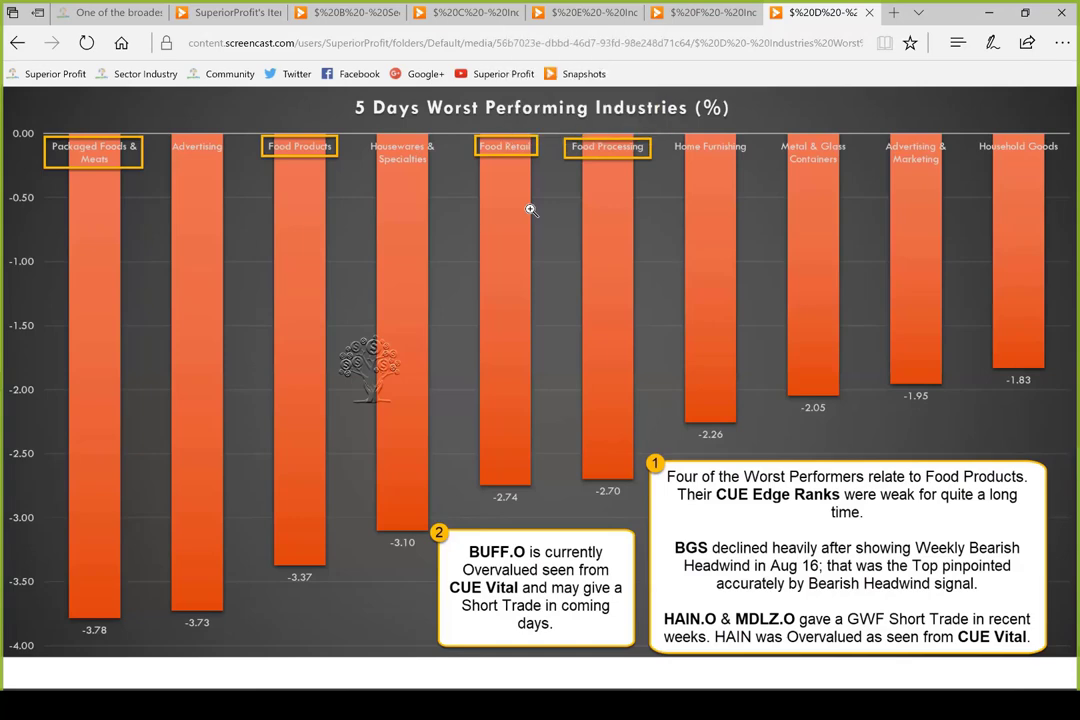
- Review the Sector Performance chart in the browser and return to the chart of industries with the biggest rank improvements
key(ctrl+shift+Tab)
key(ctrl+shift+Tab)
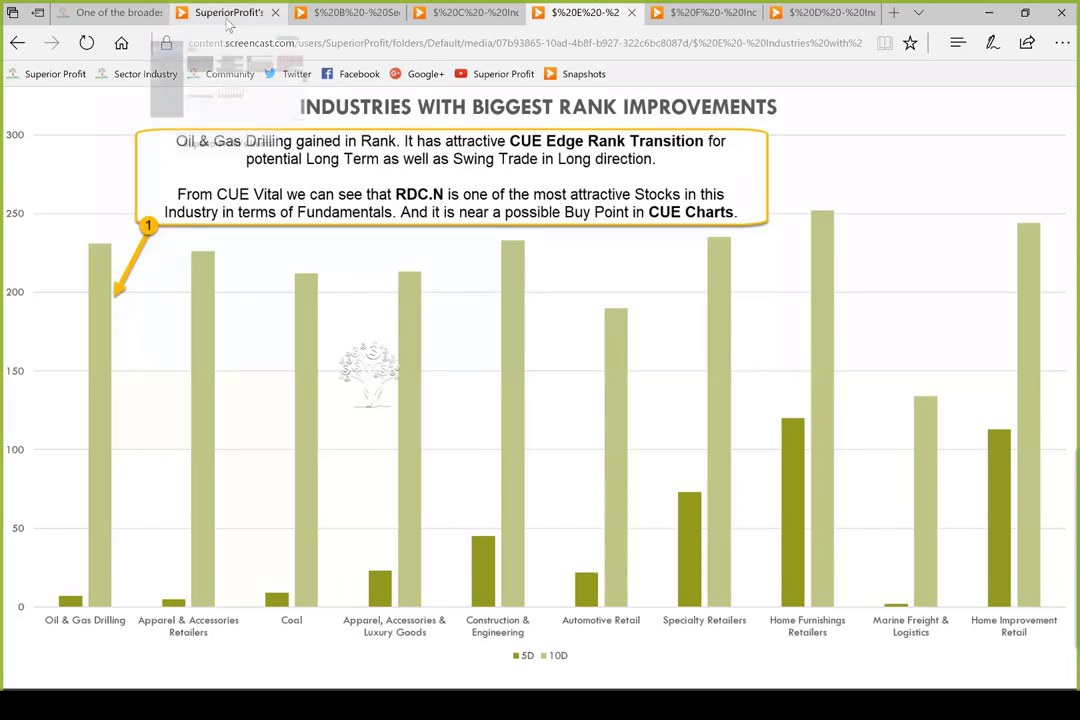
click(347, 12)
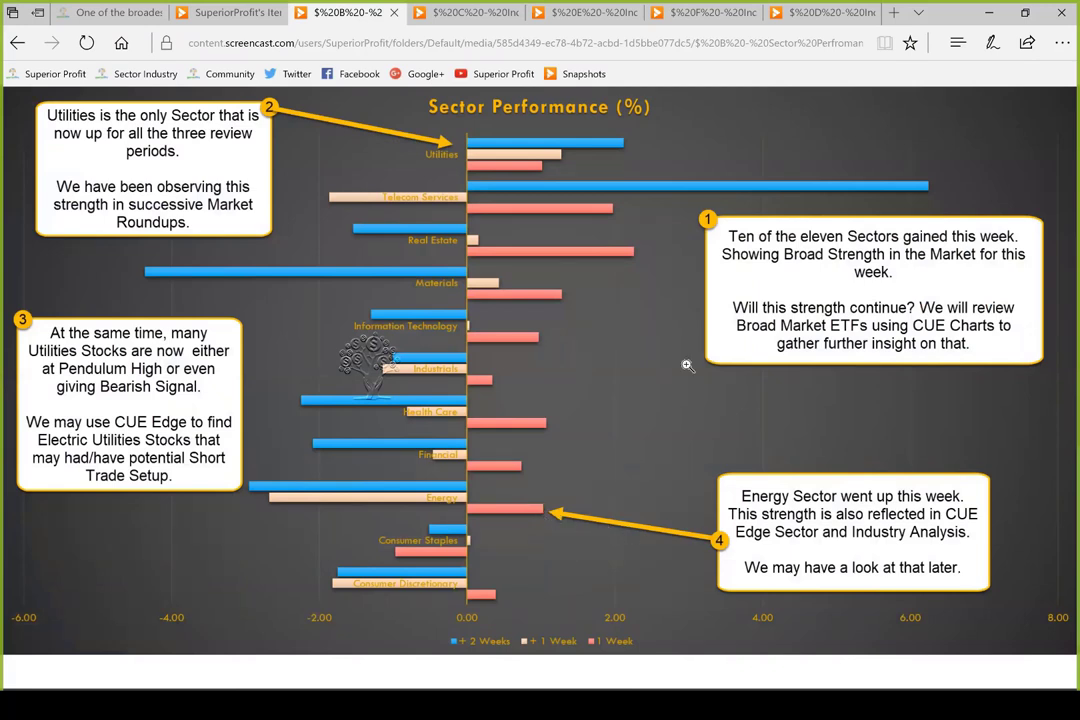
click(597, 20)
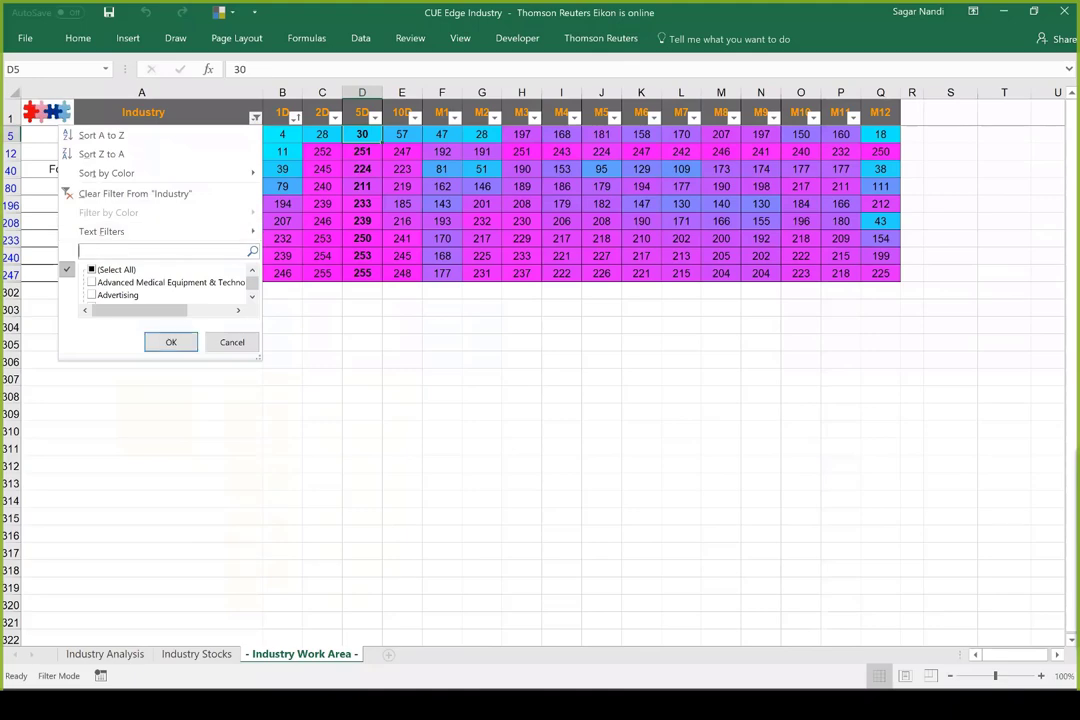
- Filter the CUE Edge Industry ranks to the oil industries and compare their 10D to M11 ranks with their 5D ranks
text(food)
key(Return)
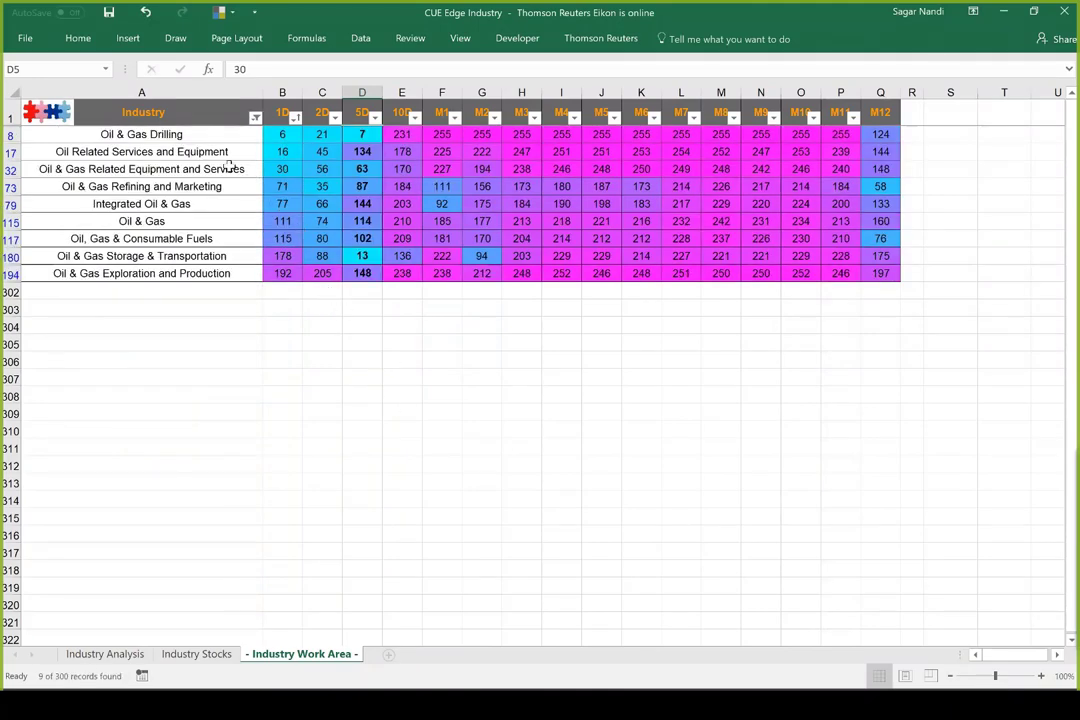
drag(402, 136, 841, 277)
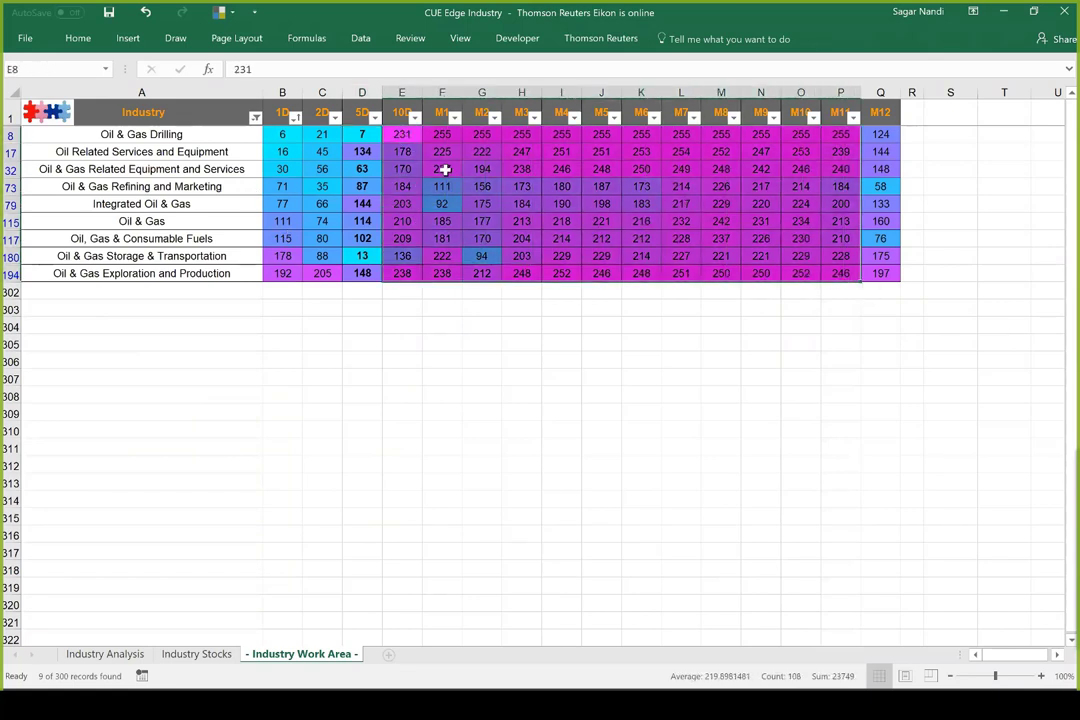
drag(362, 134, 362, 275)
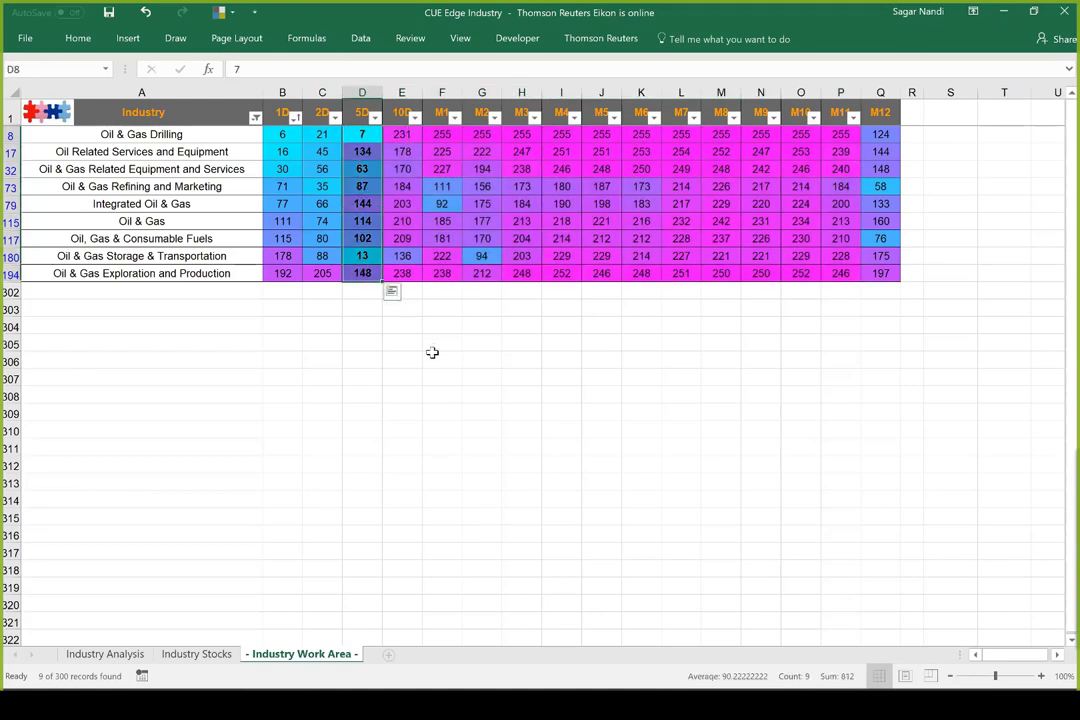
click(432, 356)
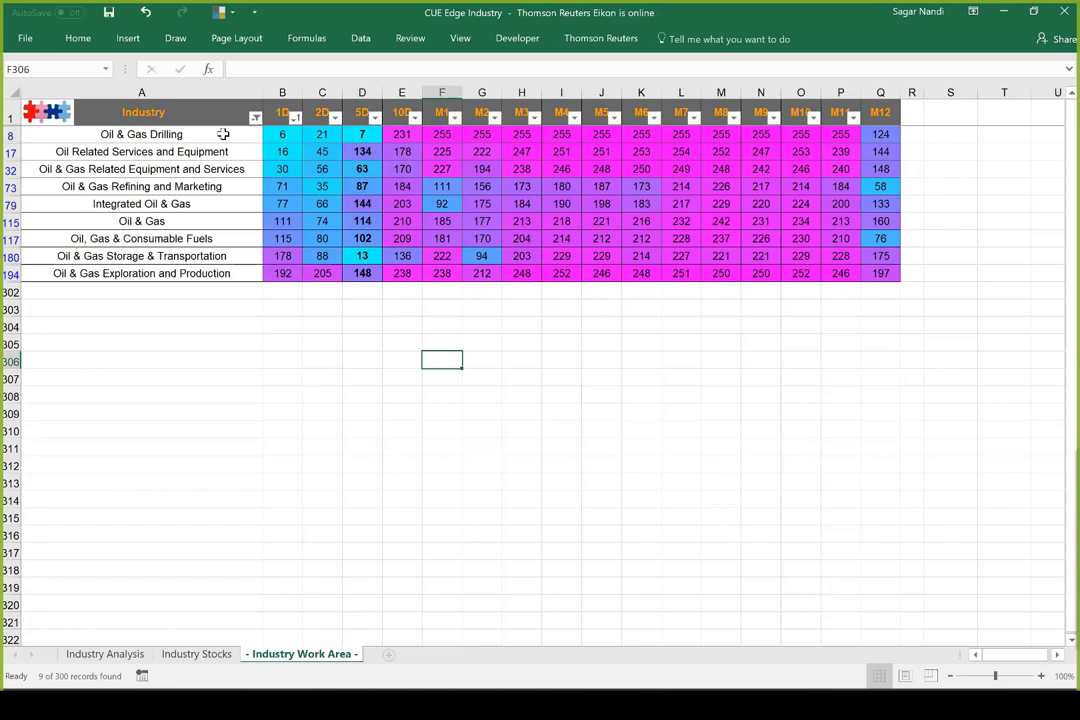
- Compare the 1D, 2D and 5D ranks of Oil & Gas Drilling with those of Oil & Gas Storage & Transportation
drag(363, 134, 140, 135)
click(363, 135)
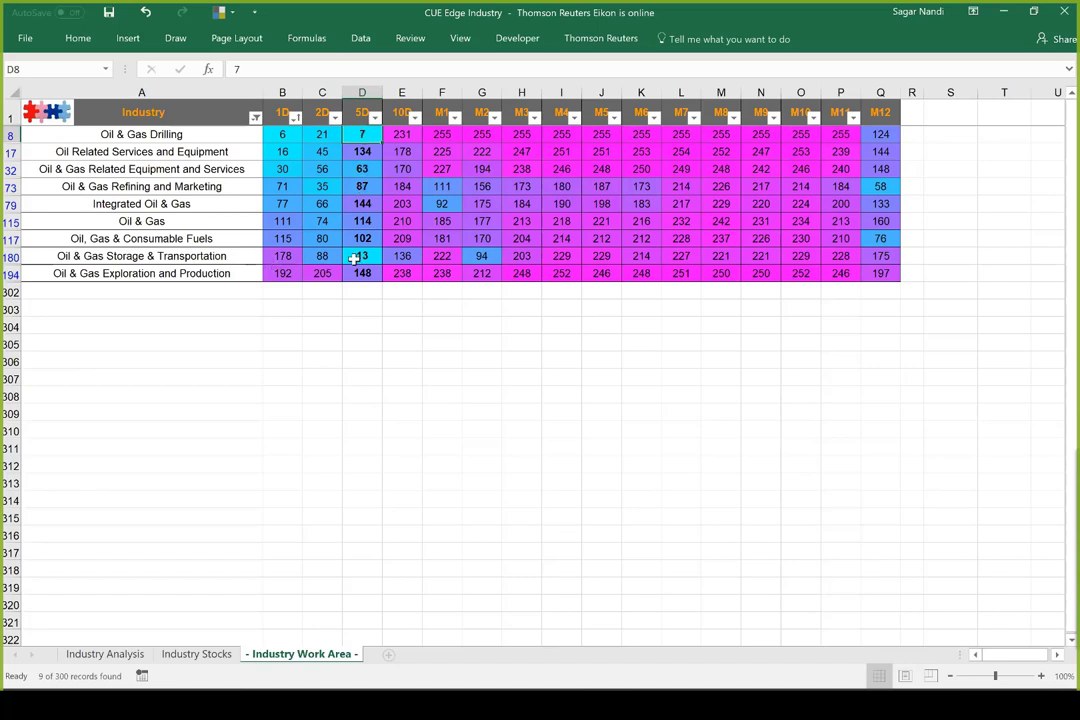
click(359, 256)
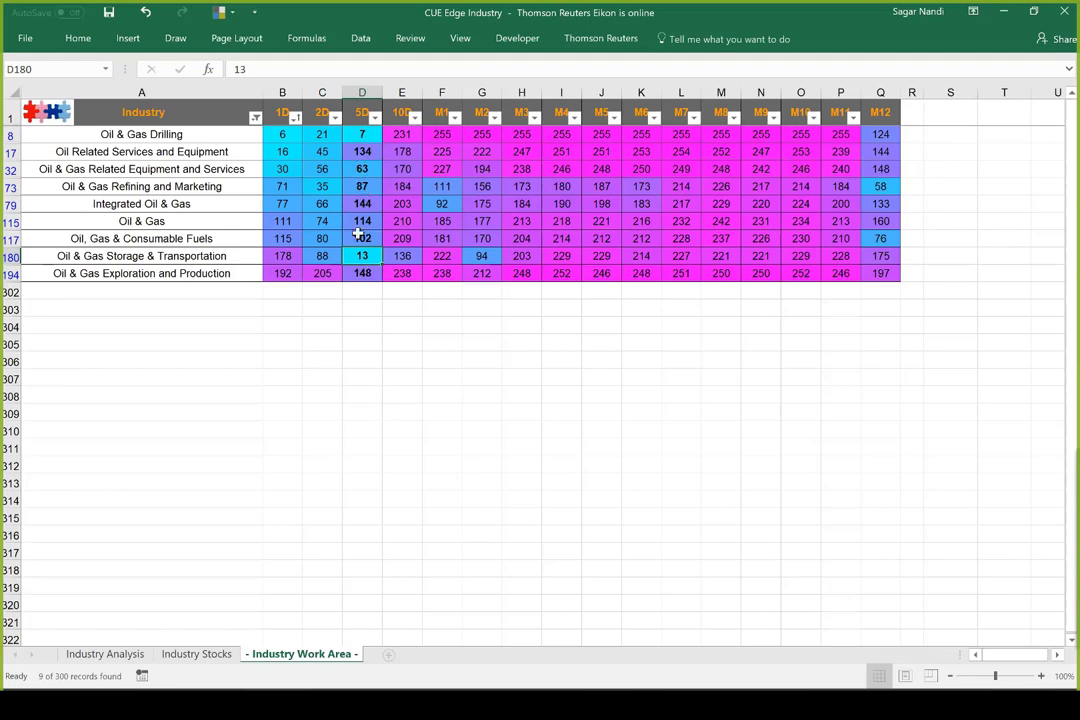
drag(163, 256, 323, 257)
click(326, 257)
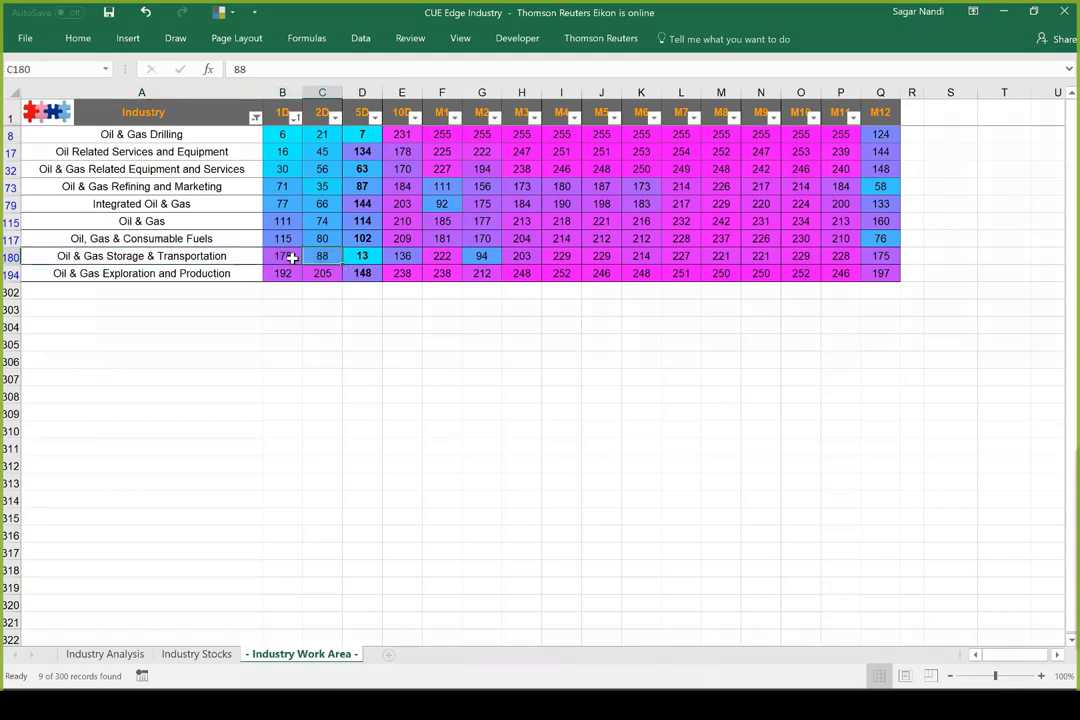
click(283, 256)
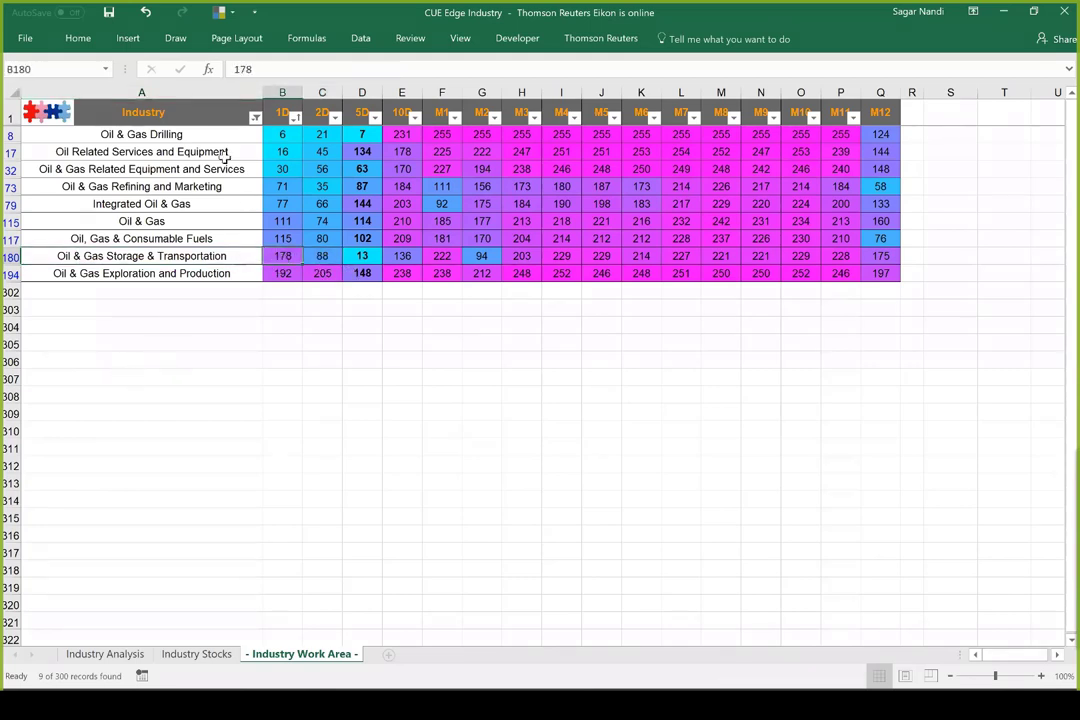
click(160, 134)
drag(219, 134, 346, 134)
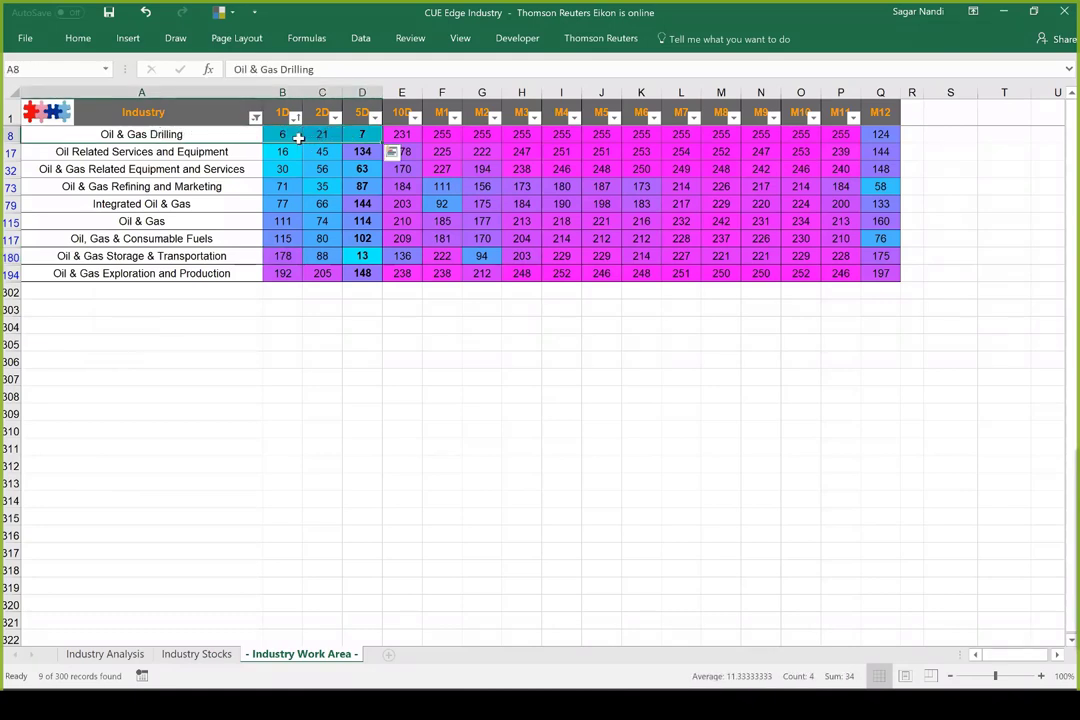
click(193, 134)
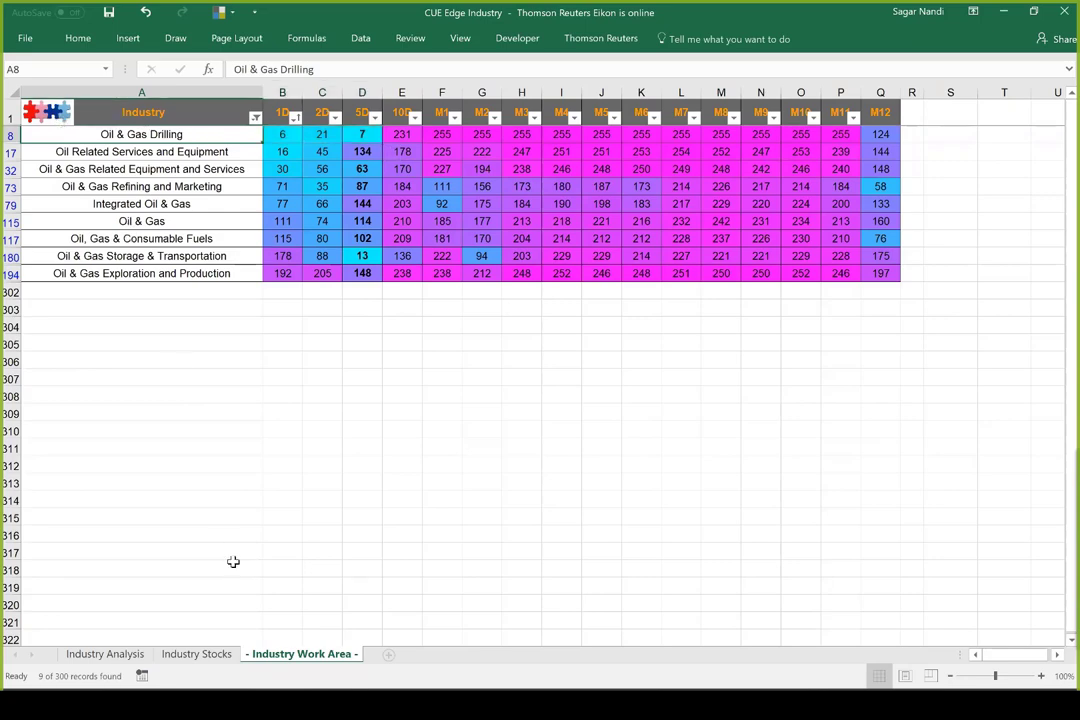
- Show the stock list for the Oil & Gas Drilling industry and select RDC.N
click(196, 653)
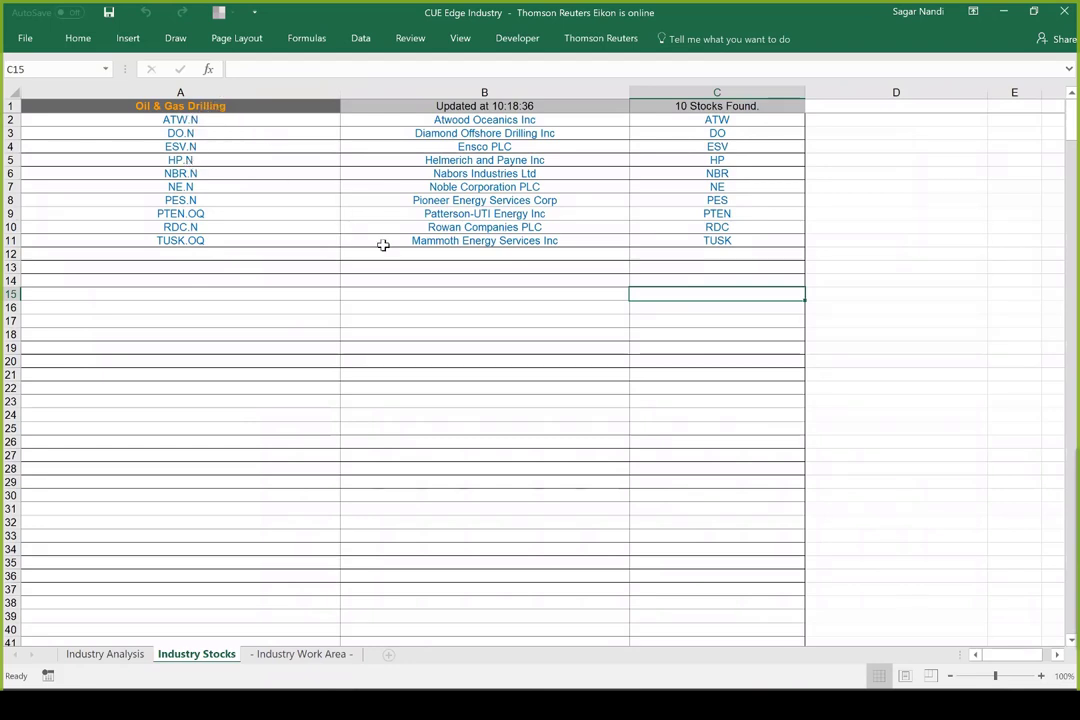
click(414, 270)
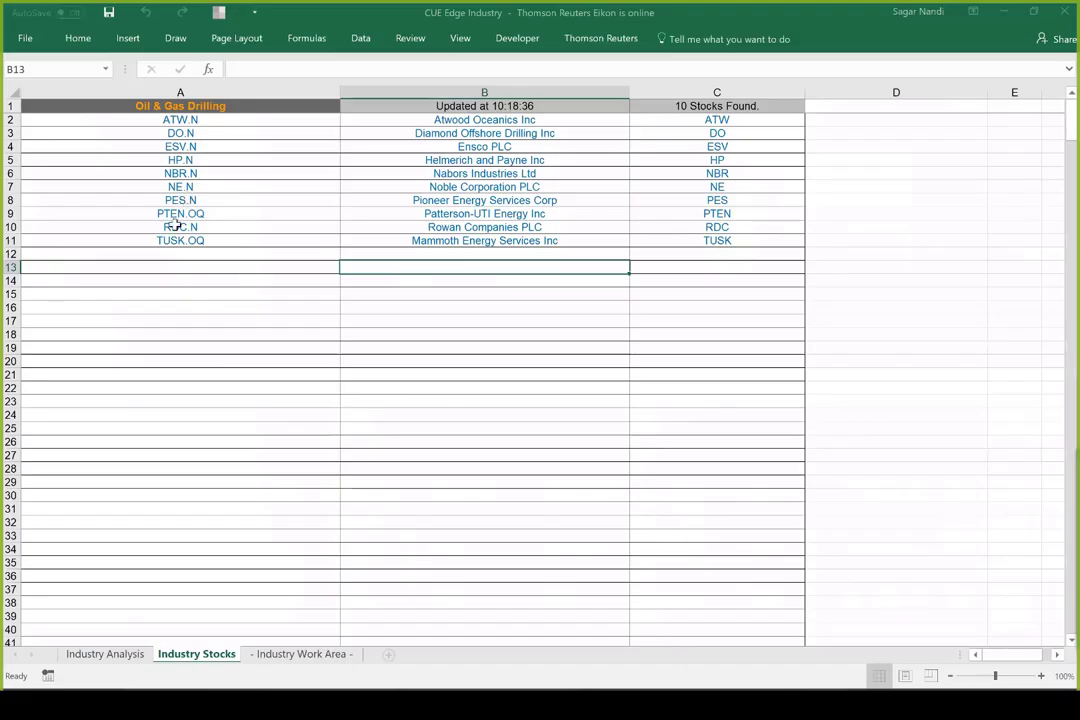
click(175, 226)
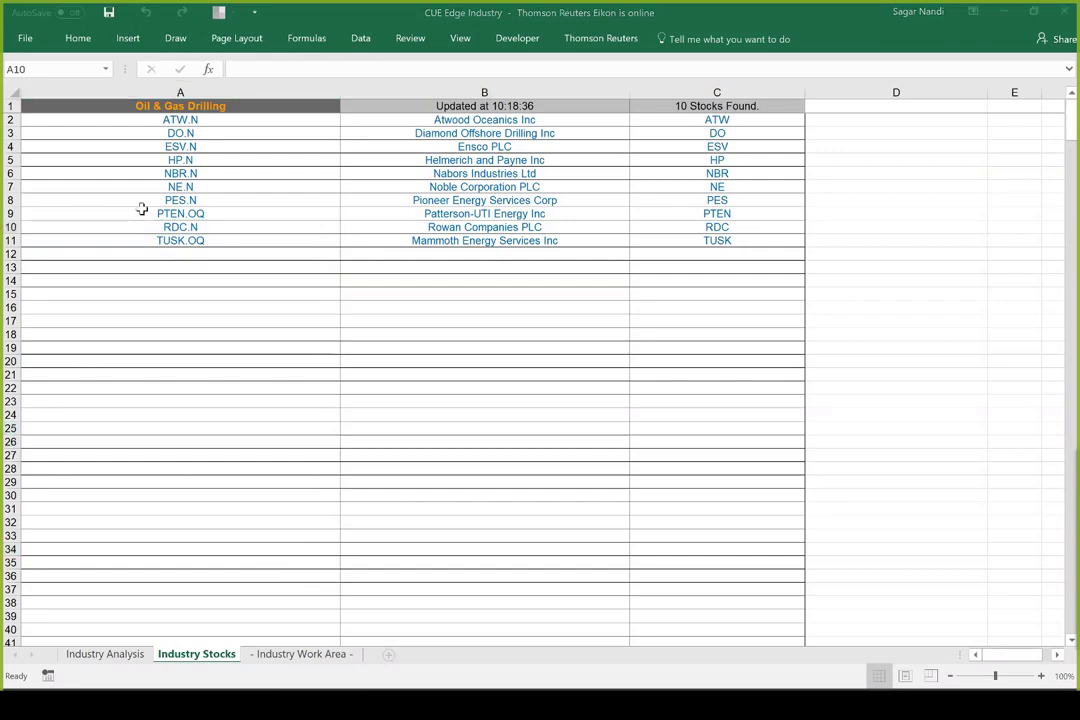
- Switch to the CUE Vital workbook and update the Scorecard for the peer group of rdc.n
key(alt+Tab)
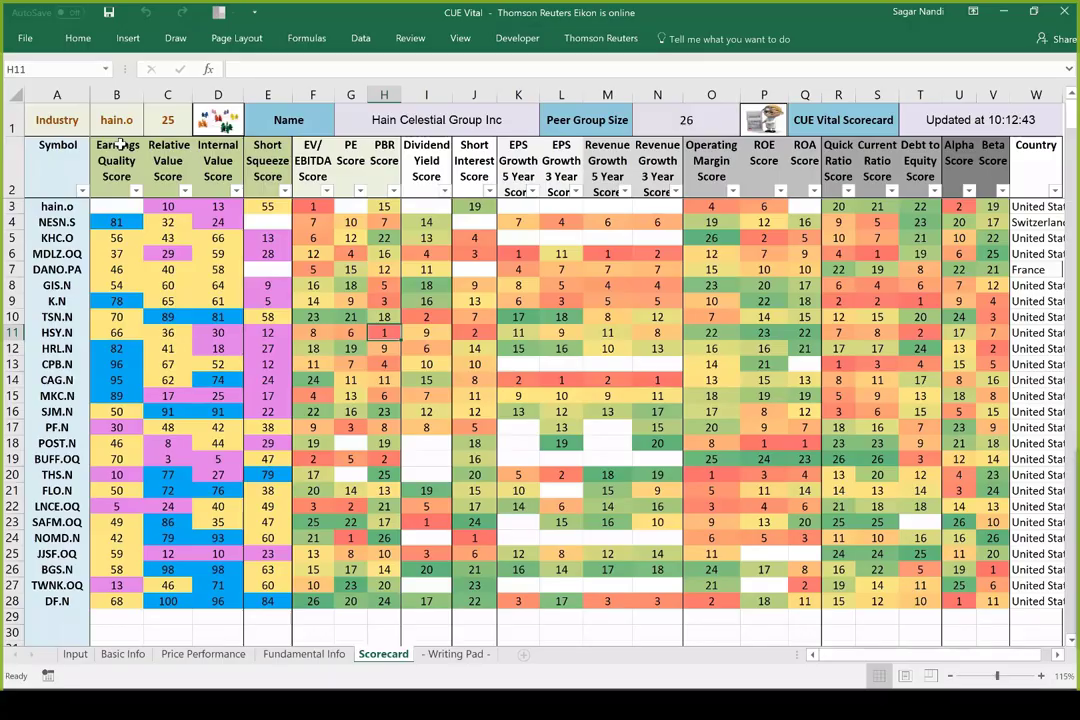
click(116, 119)
text(rdc.n)
key(Tab)
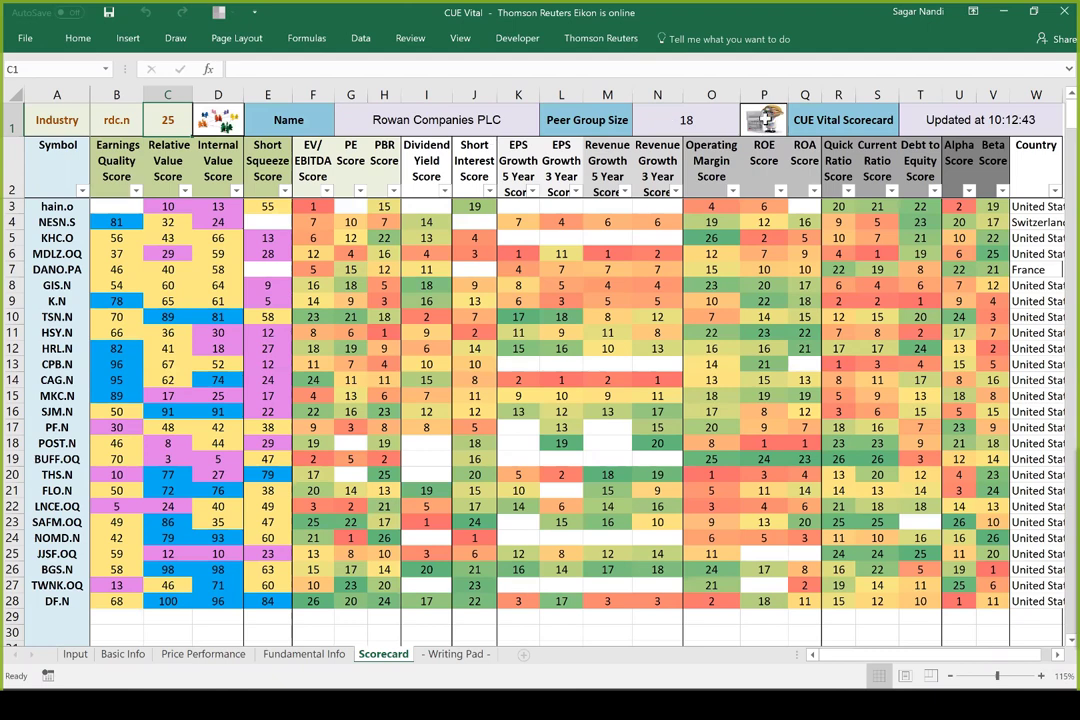
click(764, 119)
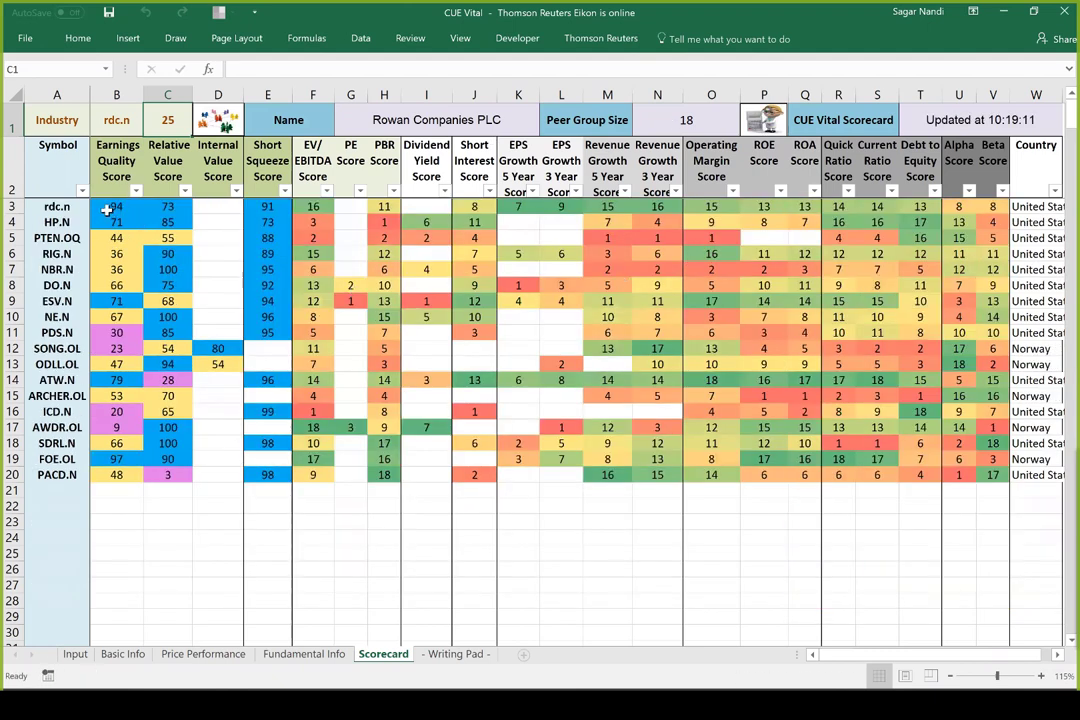
- Examine the earnings quality, relative value, short squeeze and growth scores in the rdc.n row
click(110, 207)
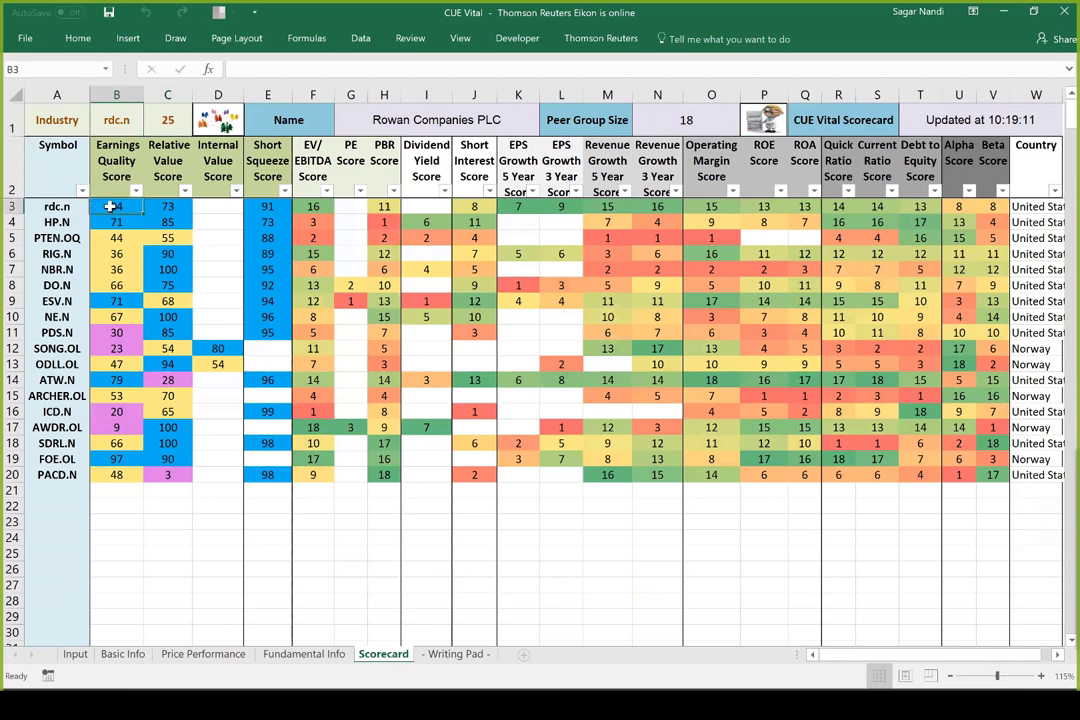
drag(116, 209, 171, 208)
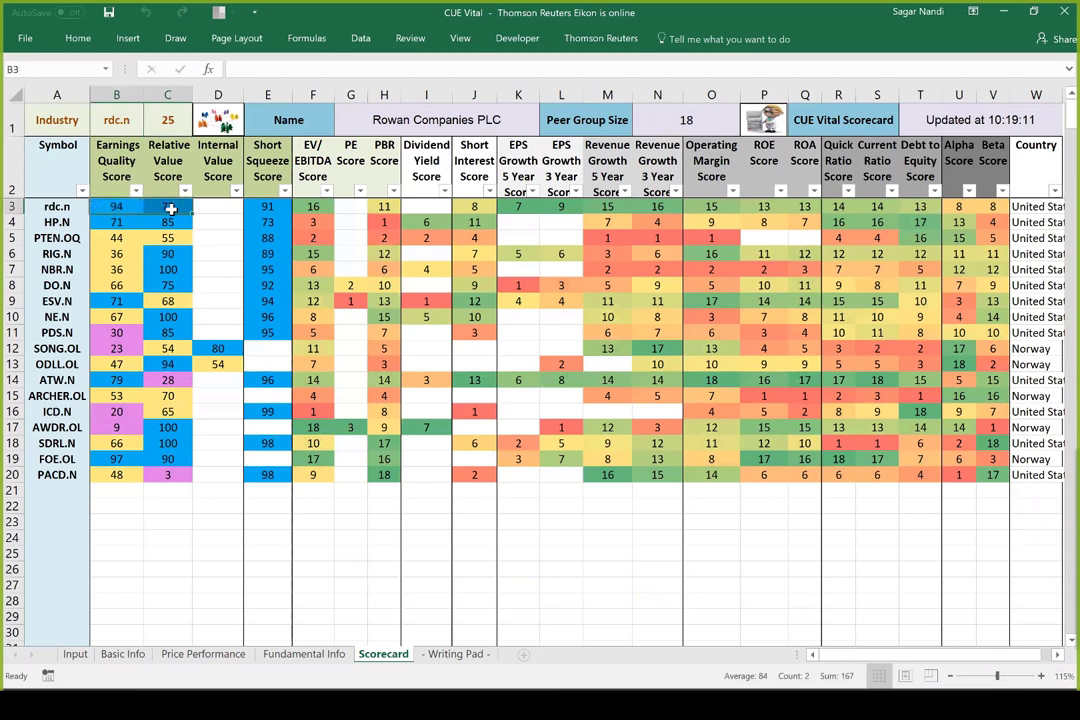
click(260, 206)
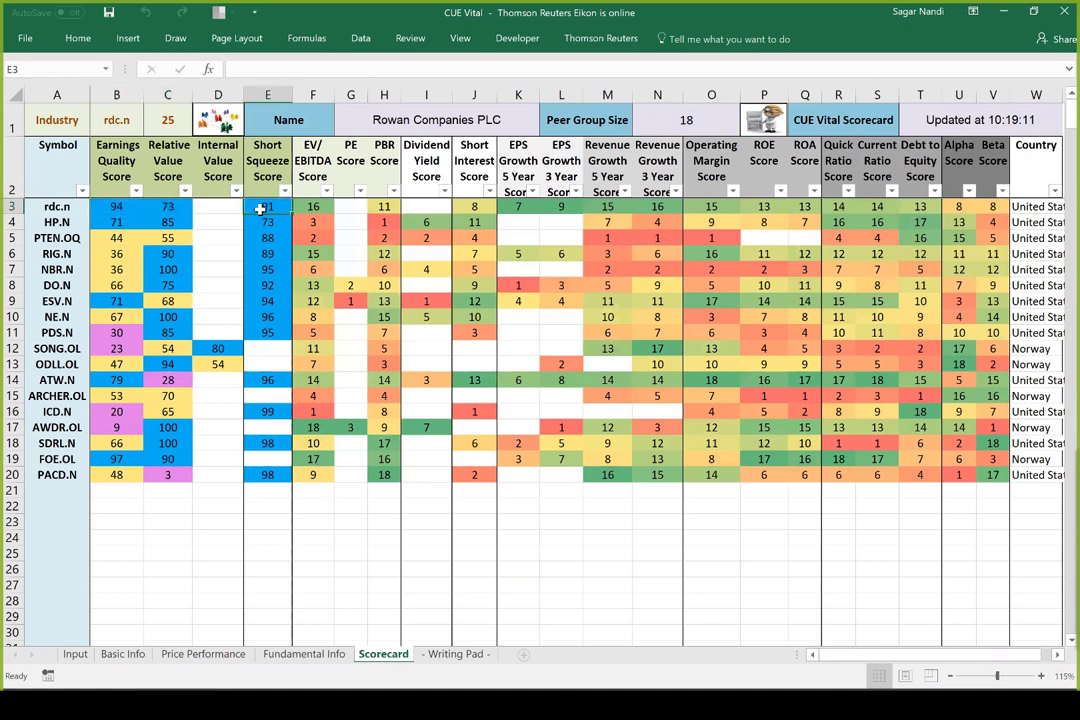
drag(518, 206, 630, 205)
- Compare the EPS and revenue growth scores of rdc.n and ATW.N, and examine ATW.N's earnings quality, value and short squeeze scores
drag(56, 206, 56, 459)
drag(518, 206, 660, 207)
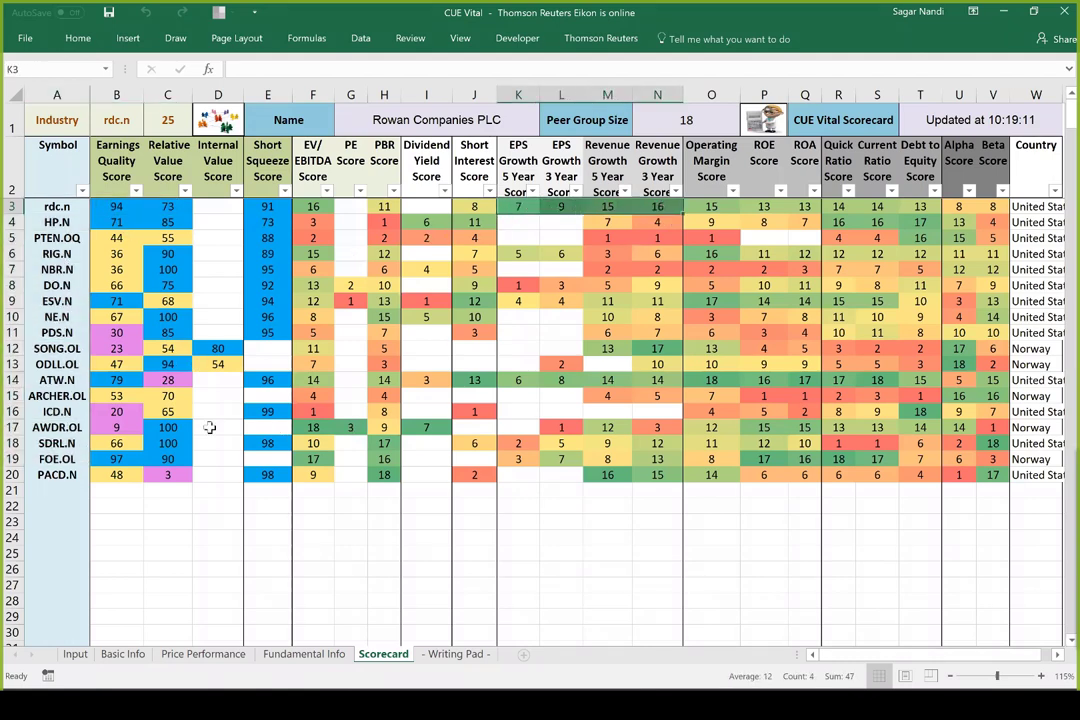
drag(518, 380, 660, 376)
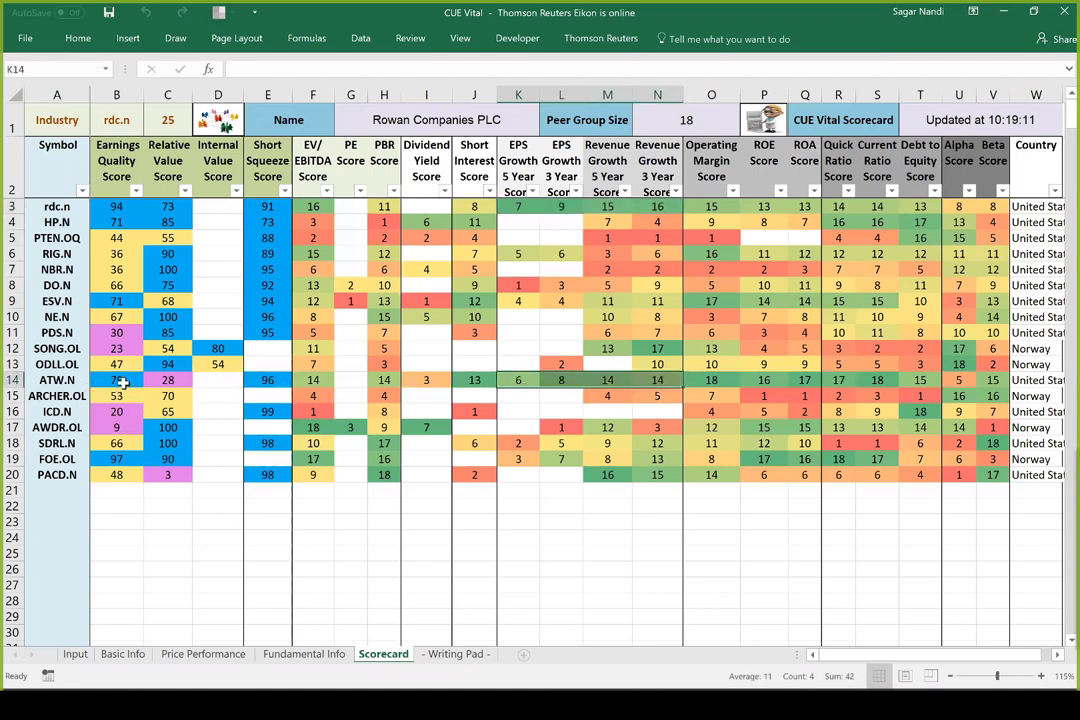
drag(103, 381, 262, 382)
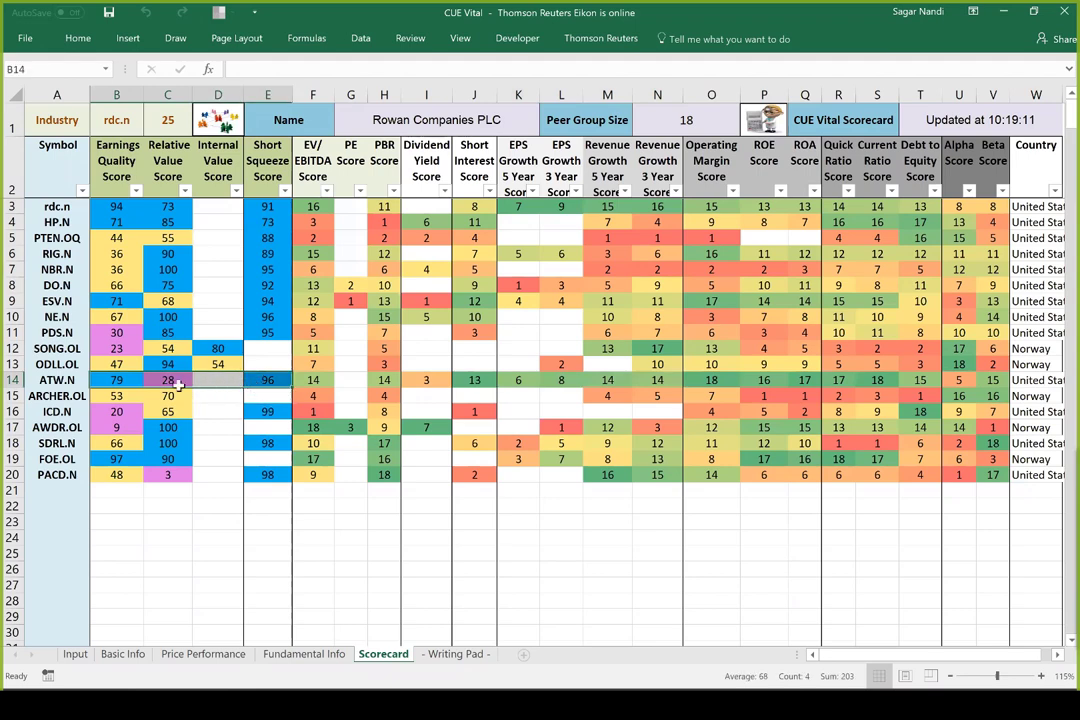
- Compare ATW.N's relative value score with rdc.n's earnings quality, relative value, short squeeze, EPS and revenue growth scores
click(175, 382)
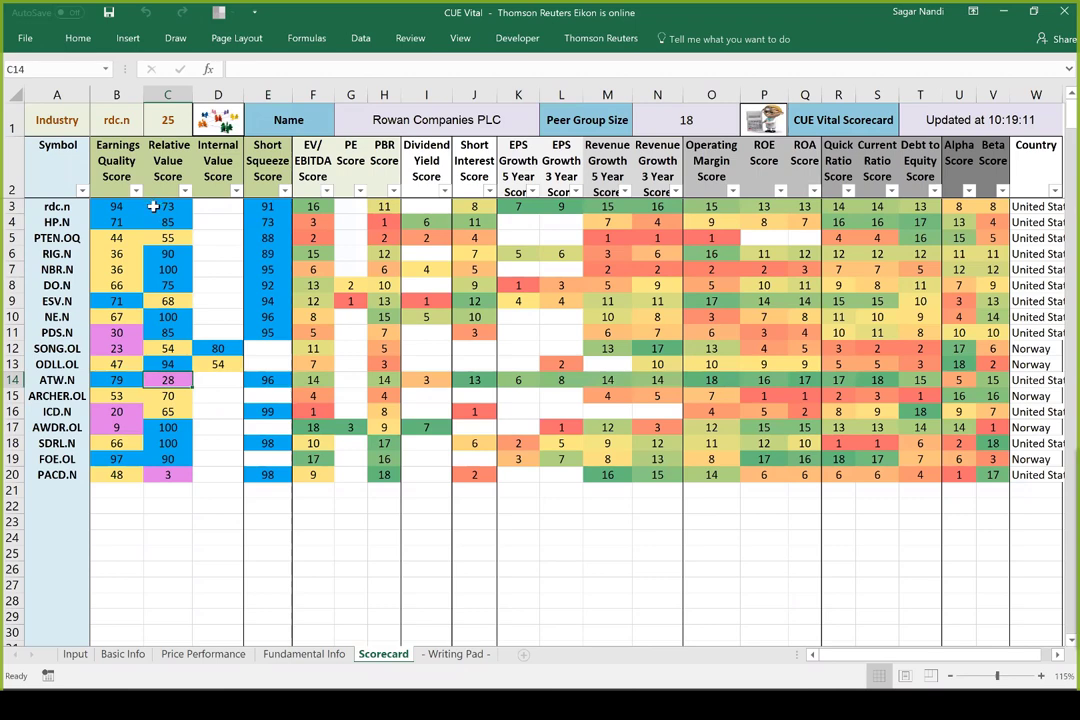
drag(101, 206, 268, 206)
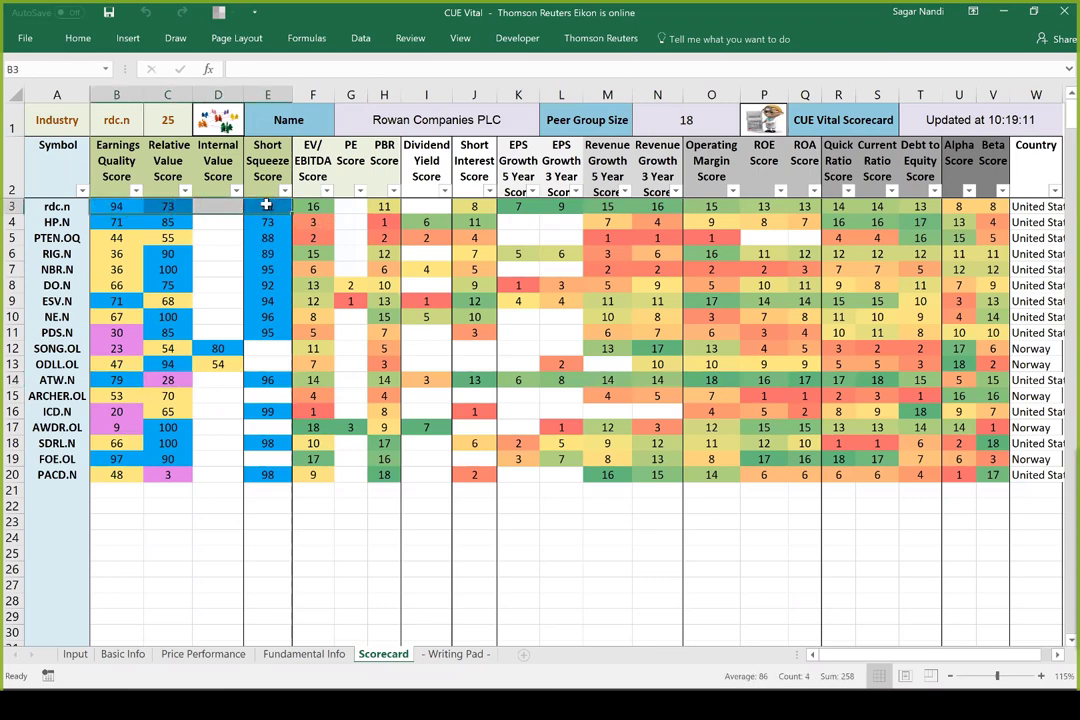
drag(513, 206, 665, 206)
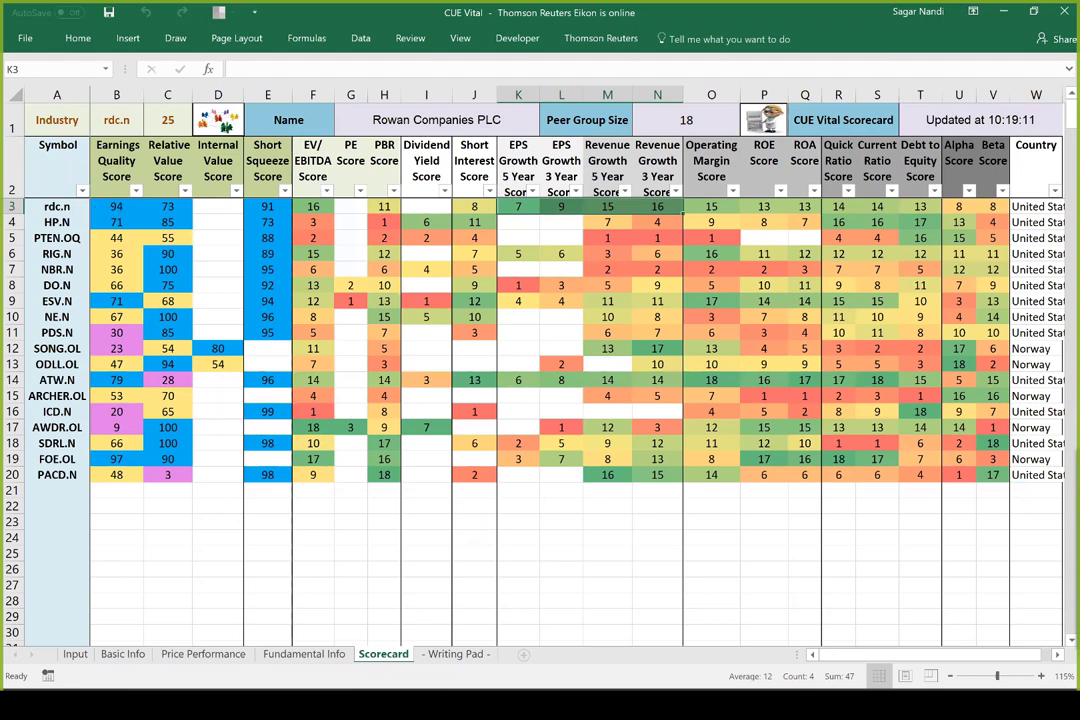
- Switch to the RDC charts in TradeStation and mark the weekly chart's recent lows, rebound and latest price level with arrows
key(alt+Tab)
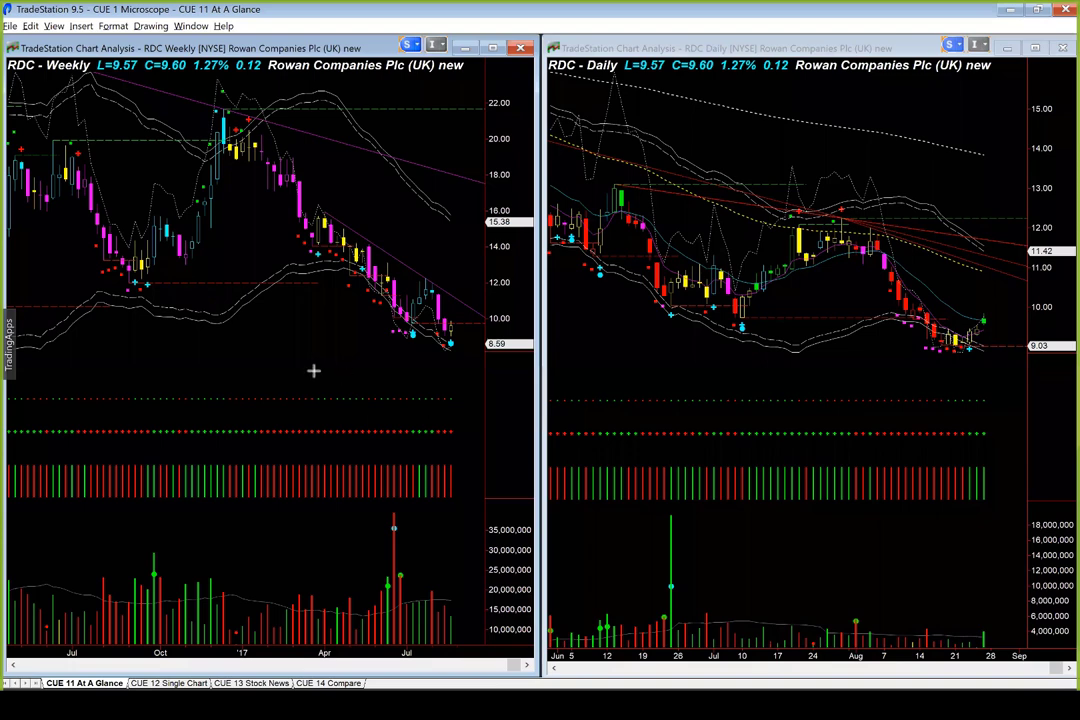
mouse_move(313, 370)
mouse_down()
mouse_move(400, 343)
mouse_move(450, 350)
mouse_up()
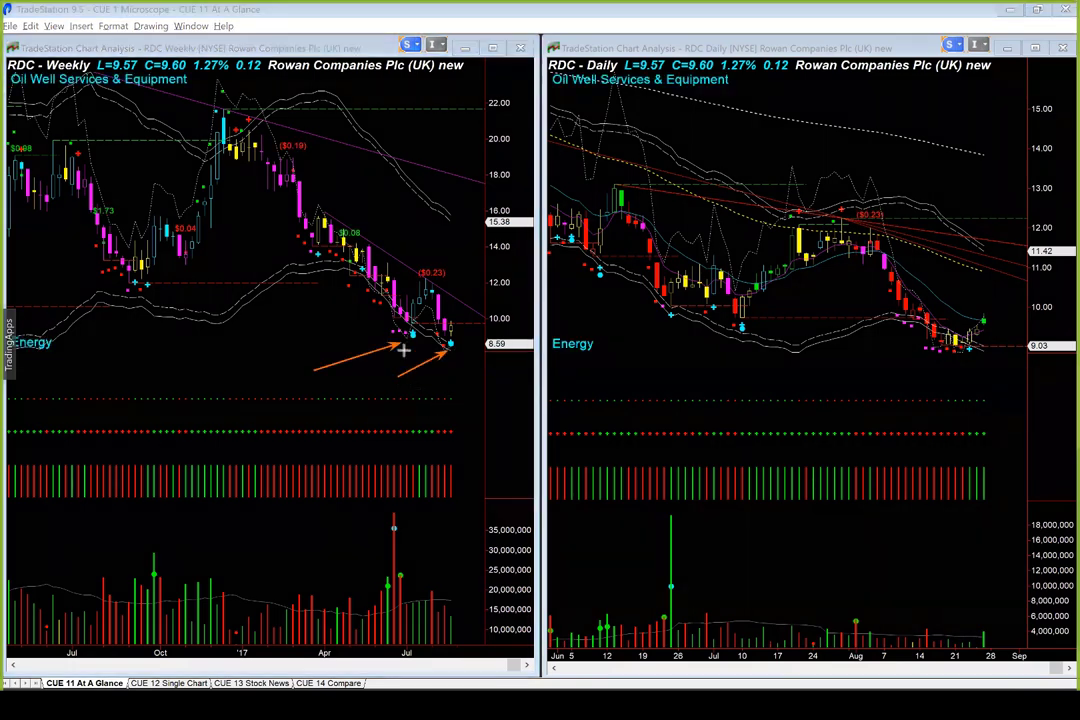
drag(411, 300, 421, 272)
drag(476, 382, 454, 352)
drag(445, 324, 493, 322)
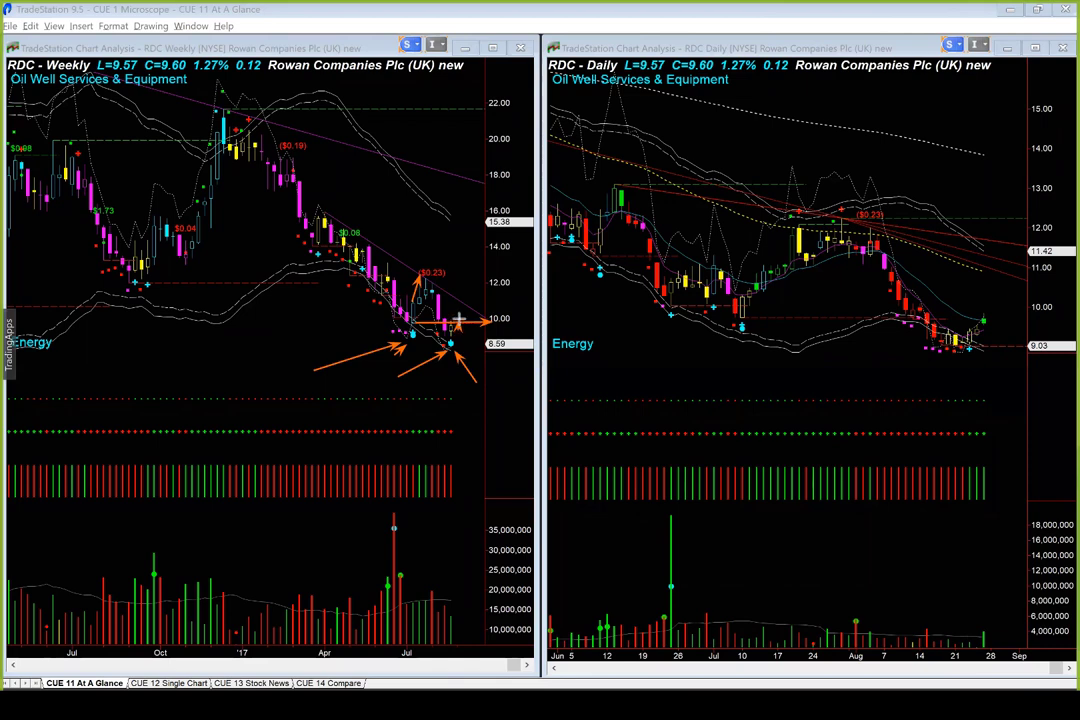
drag(452, 322, 484, 270)
- Draw arrows at the July low, its rally and the projected move on the daily RDC chart, and clear all arrows
drag(671, 358, 738, 331)
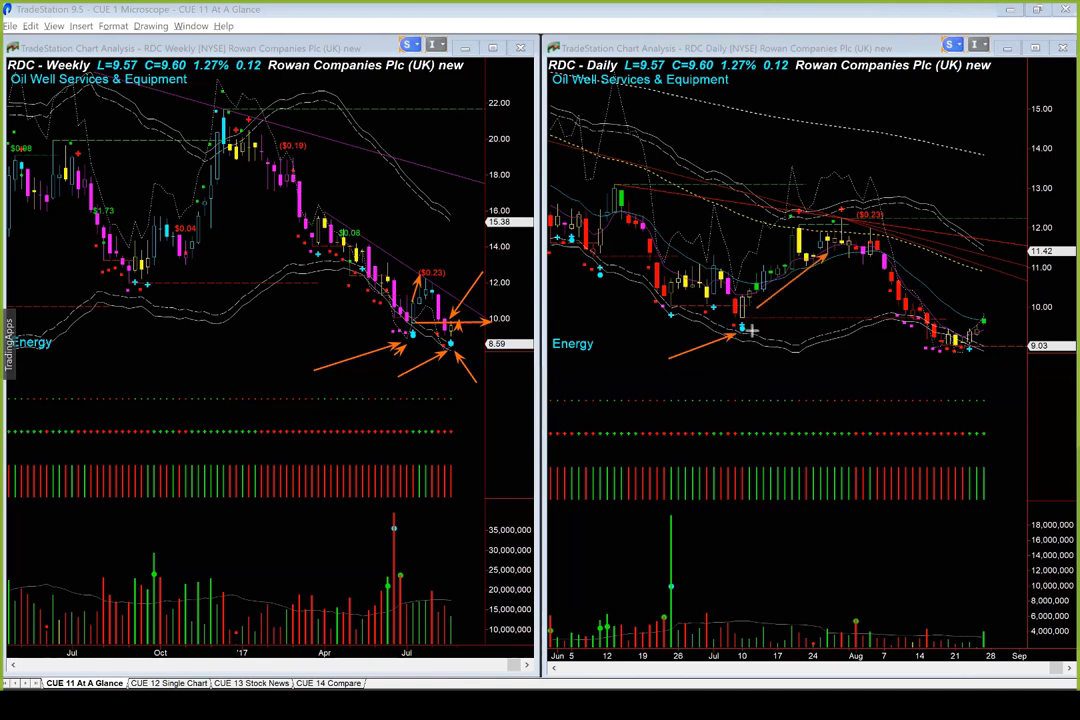
drag(757, 306, 826, 256)
drag(815, 347, 743, 325)
drag(773, 383, 745, 331)
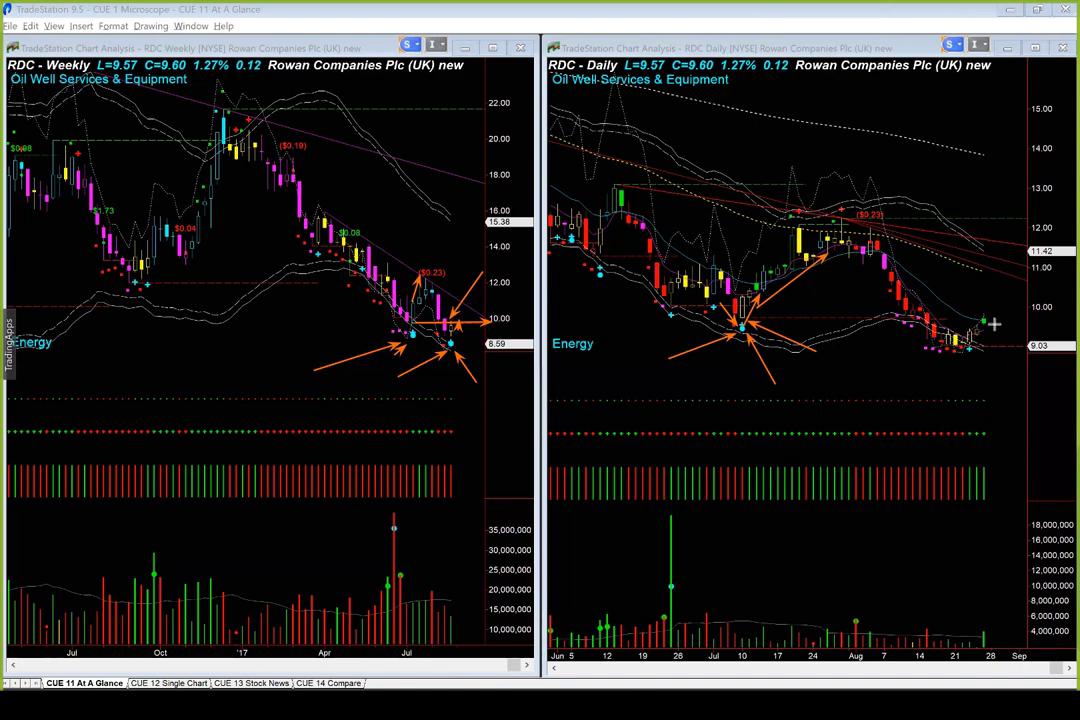
mouse_move(990, 321)
mouse_down()
mouse_move(1009, 338)
mouse_move(1023, 300)
mouse_up()
drag(995, 264, 1045, 285)
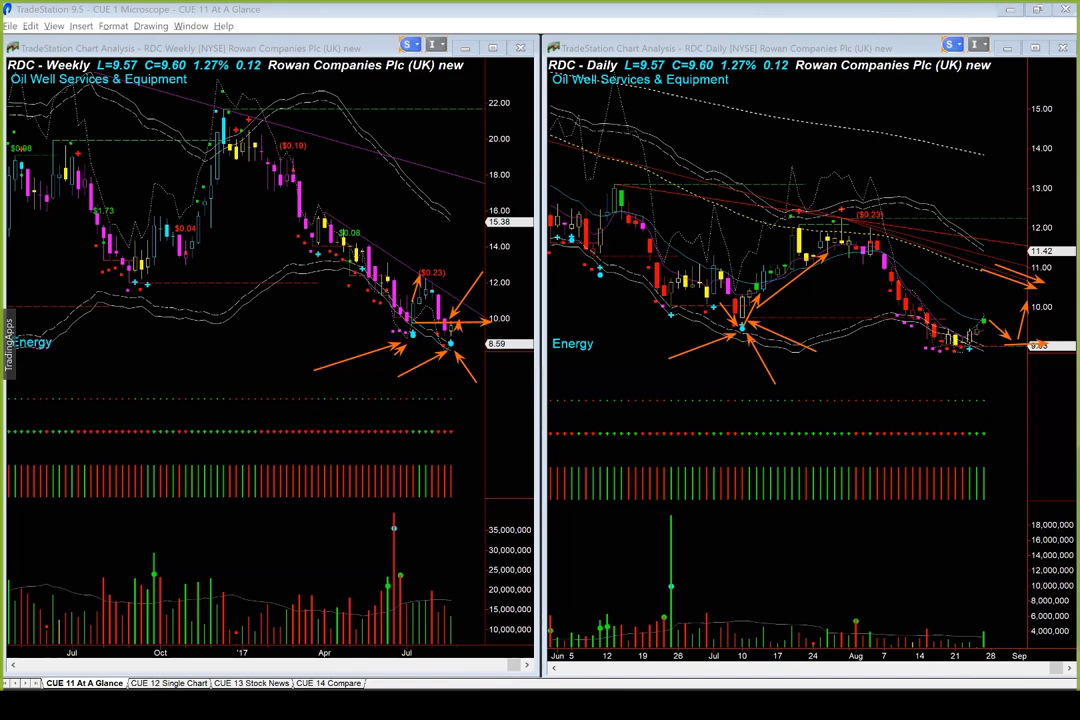
key(ctrl+z)
- Mark the latest green bar, its possible upward and sideways moves and the recent low level with arrows on the daily RDC chart
drag(992, 320, 1003, 297)
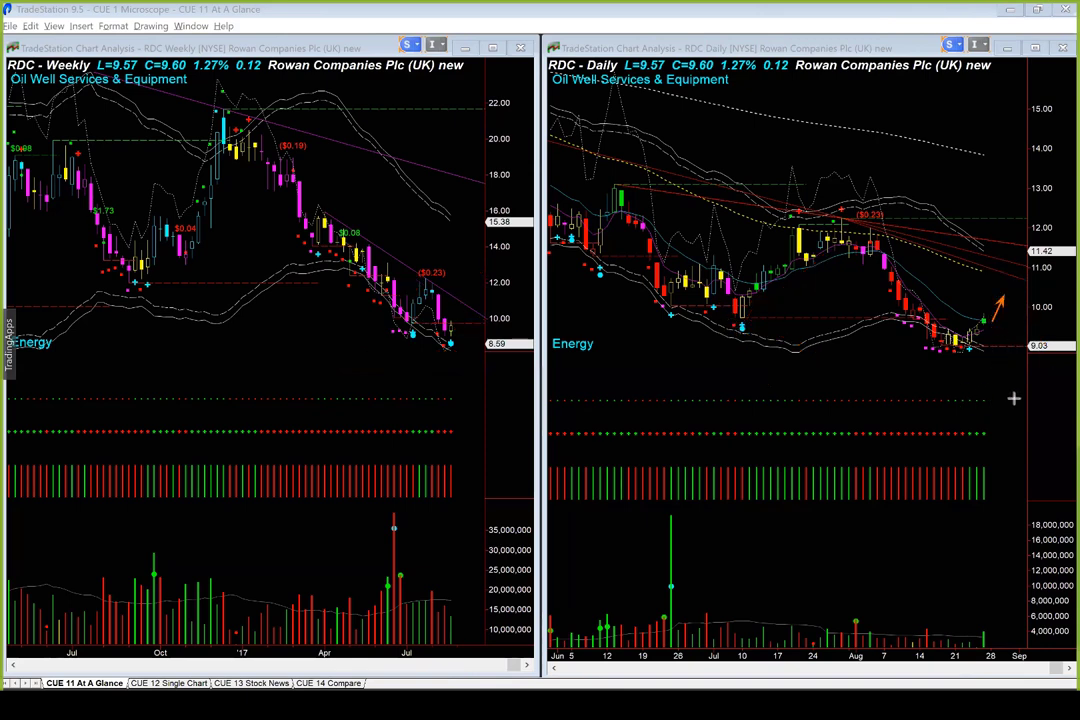
drag(960, 297, 983, 315)
drag(998, 321, 1012, 298)
drag(985, 326, 1036, 326)
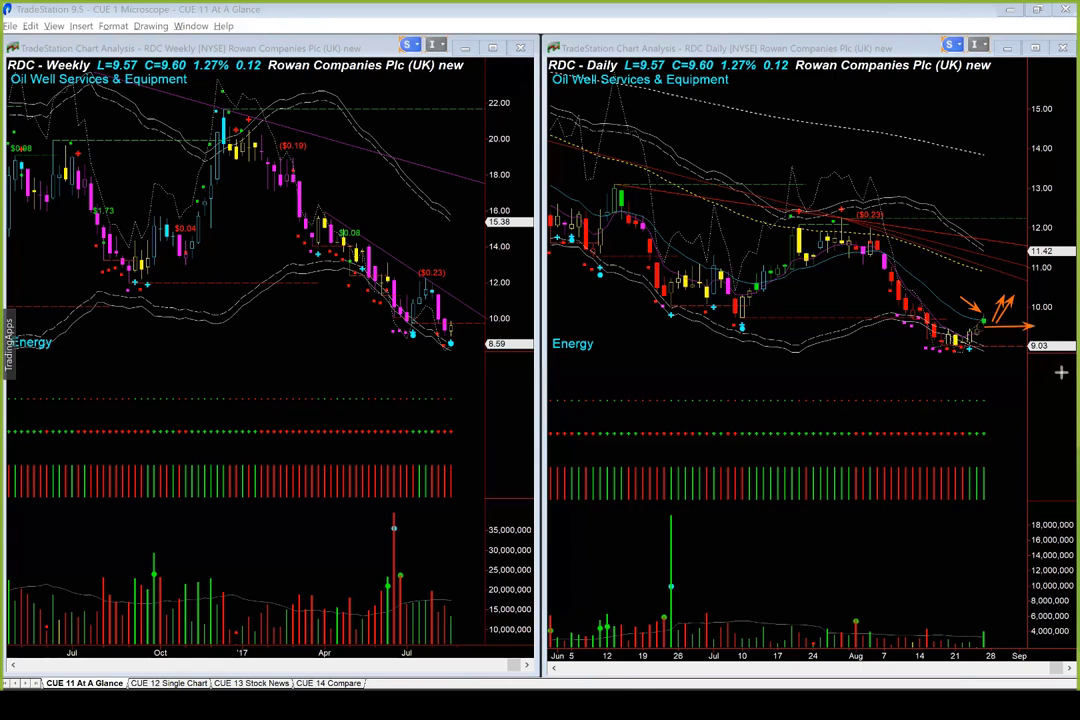
drag(986, 283, 982, 310)
drag(938, 355, 1011, 354)
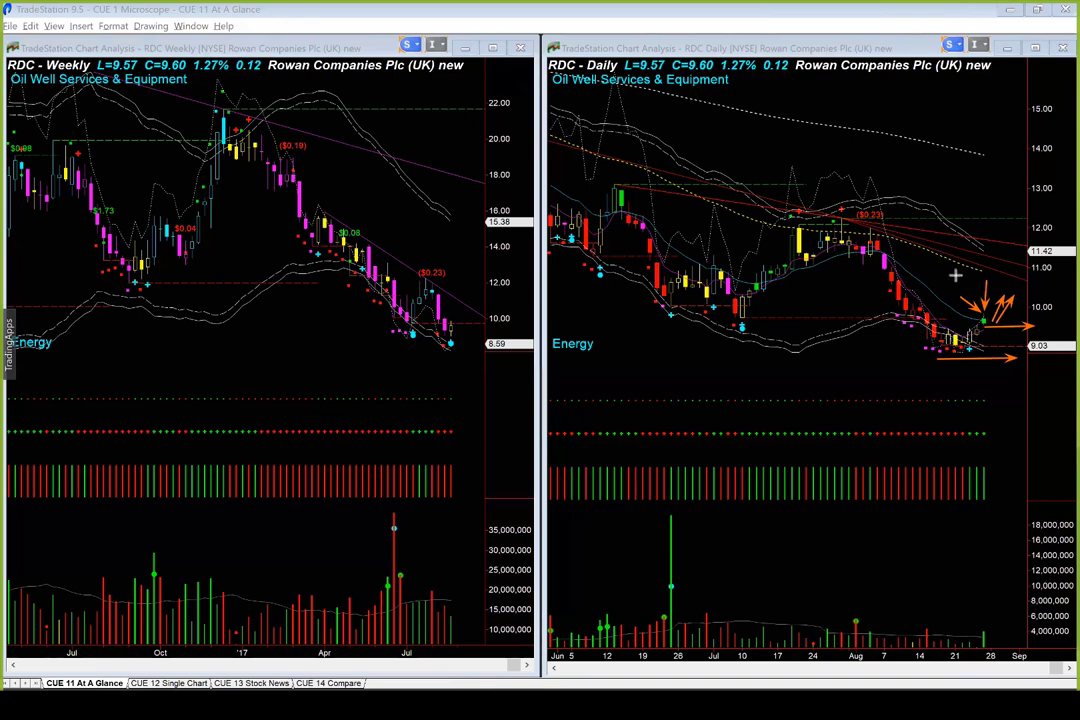
drag(957, 279, 982, 304)
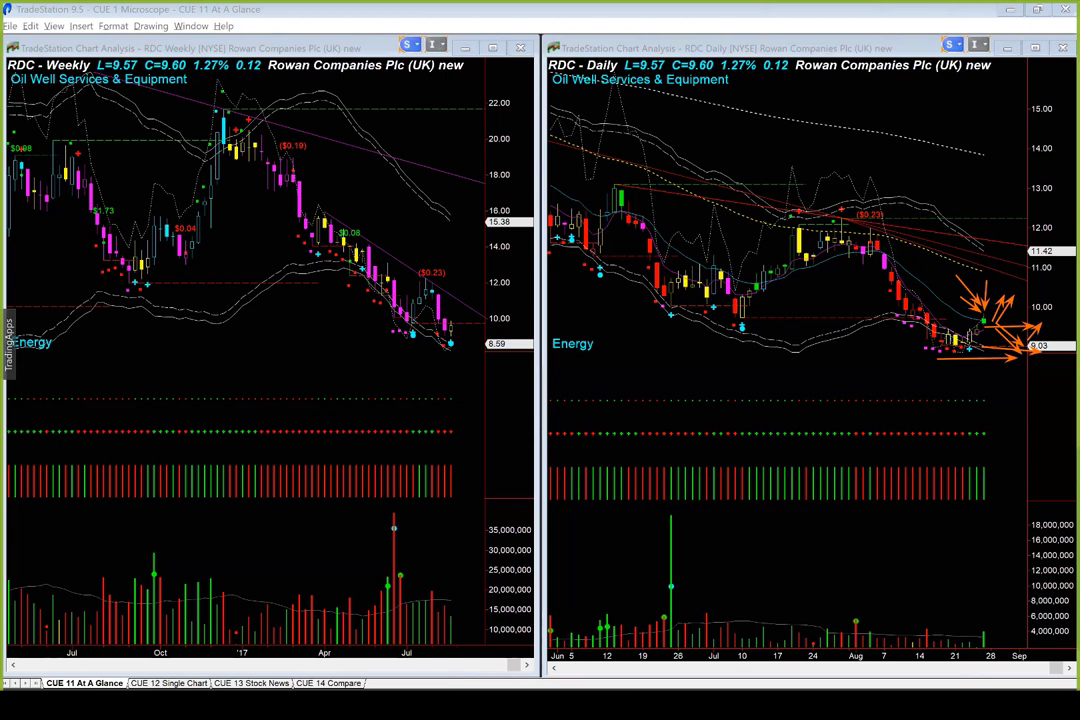
- Switch to the browser and open the page following the Industries with Biggest Rank Improvements chart
key(alt+Tab)
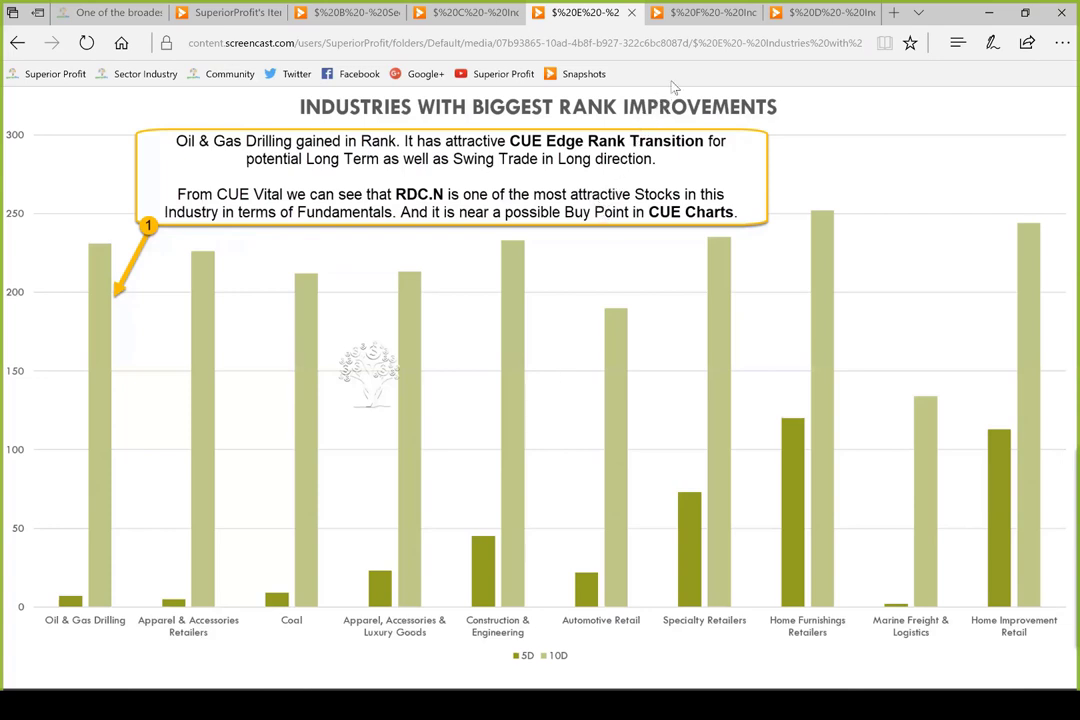
click(680, 17)
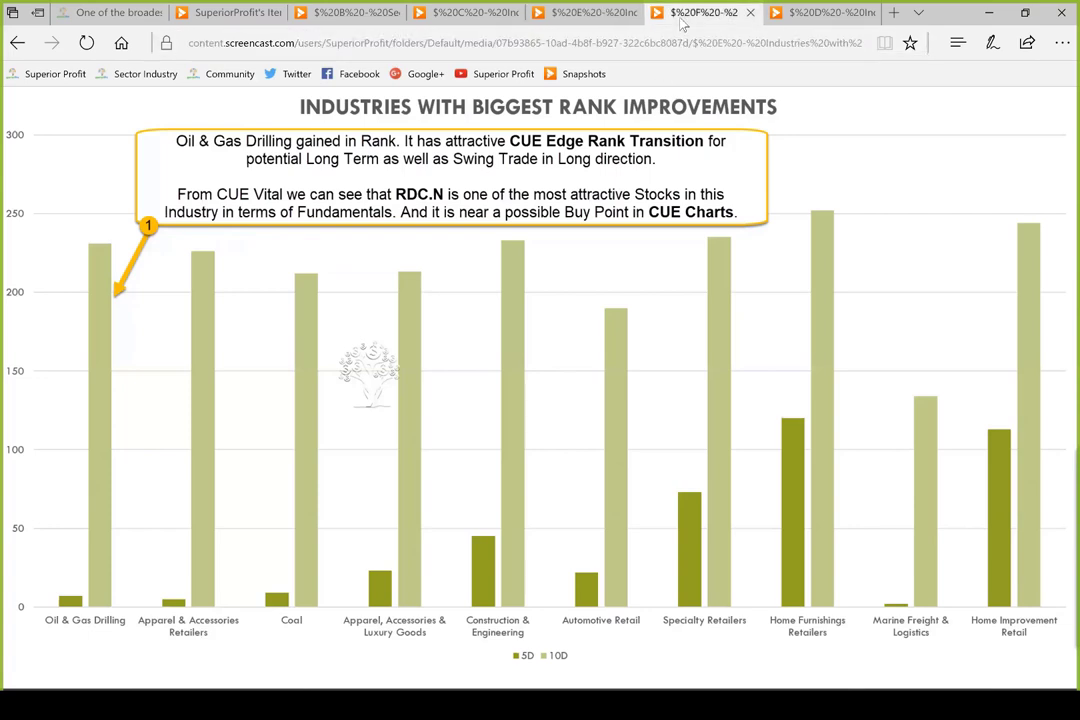
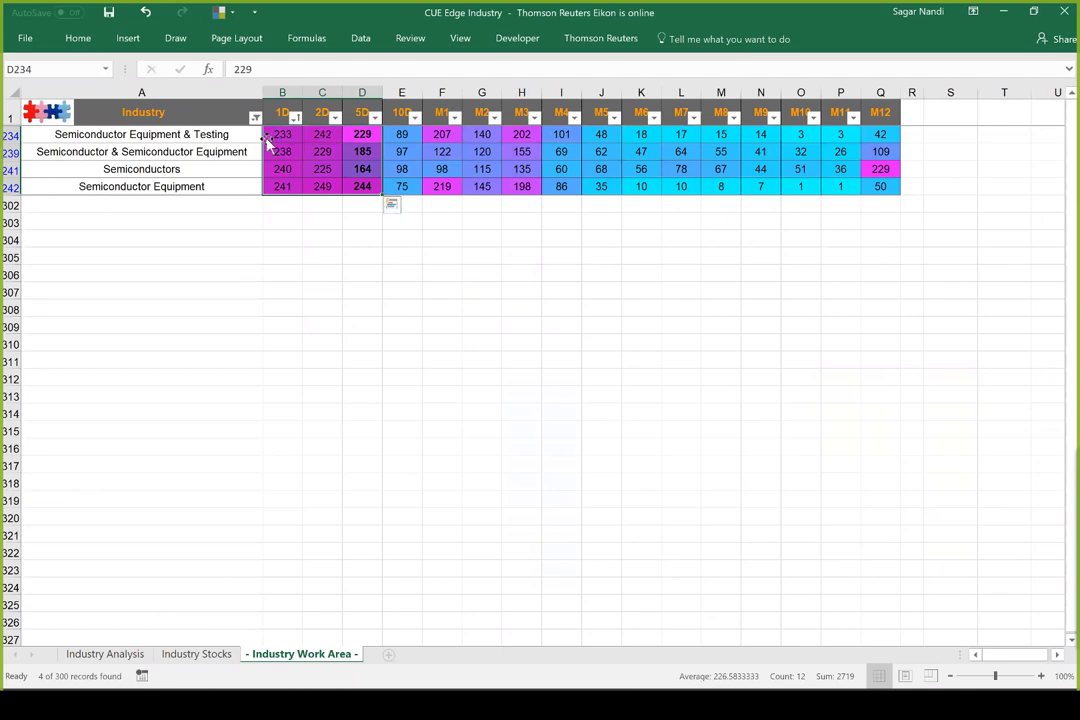
- Examine the short-term and monthly ranks of the four semiconductor industries in the Industry Work Area sheet
click(338, 237)
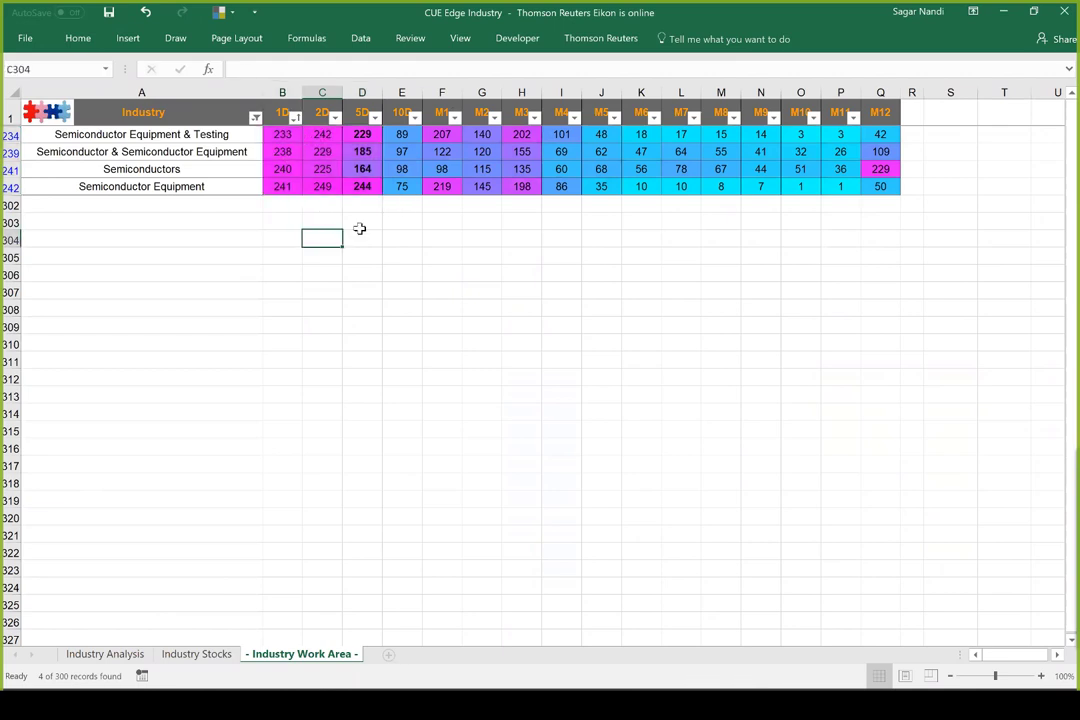
drag(521, 135, 273, 187)
click(208, 222)
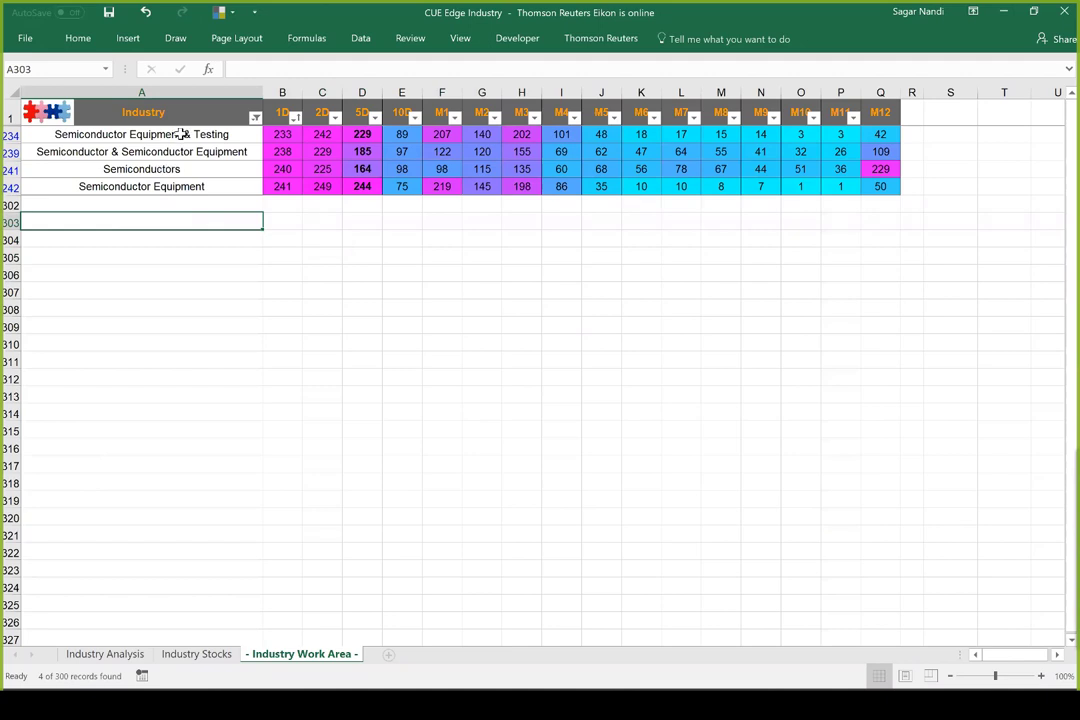
click(182, 134)
click(185, 172)
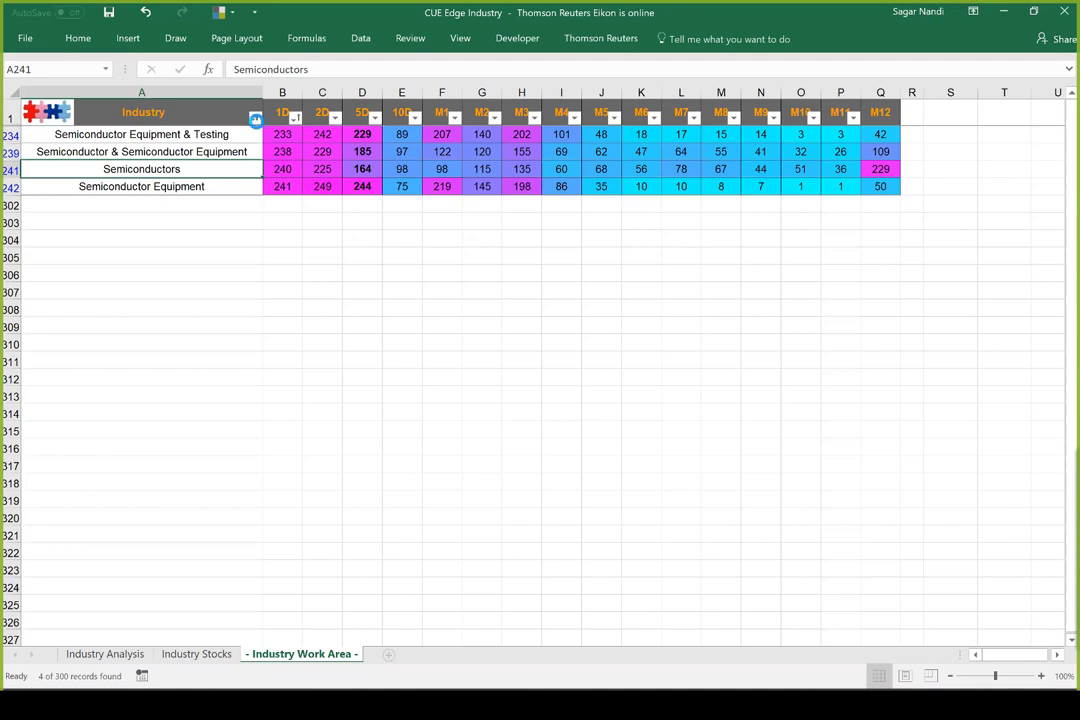
- Filter the Industry column to show only Distillers & Vintners
click(255, 118)
click(150, 251)
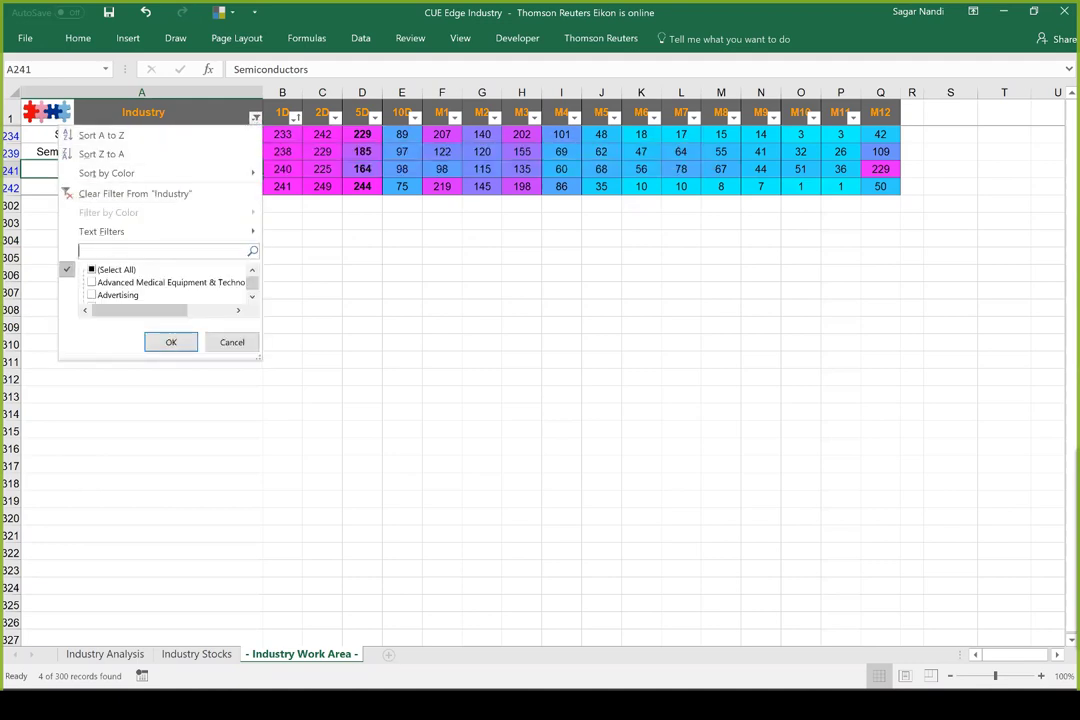
text(dins)
key(BackSpace)
key(Return)
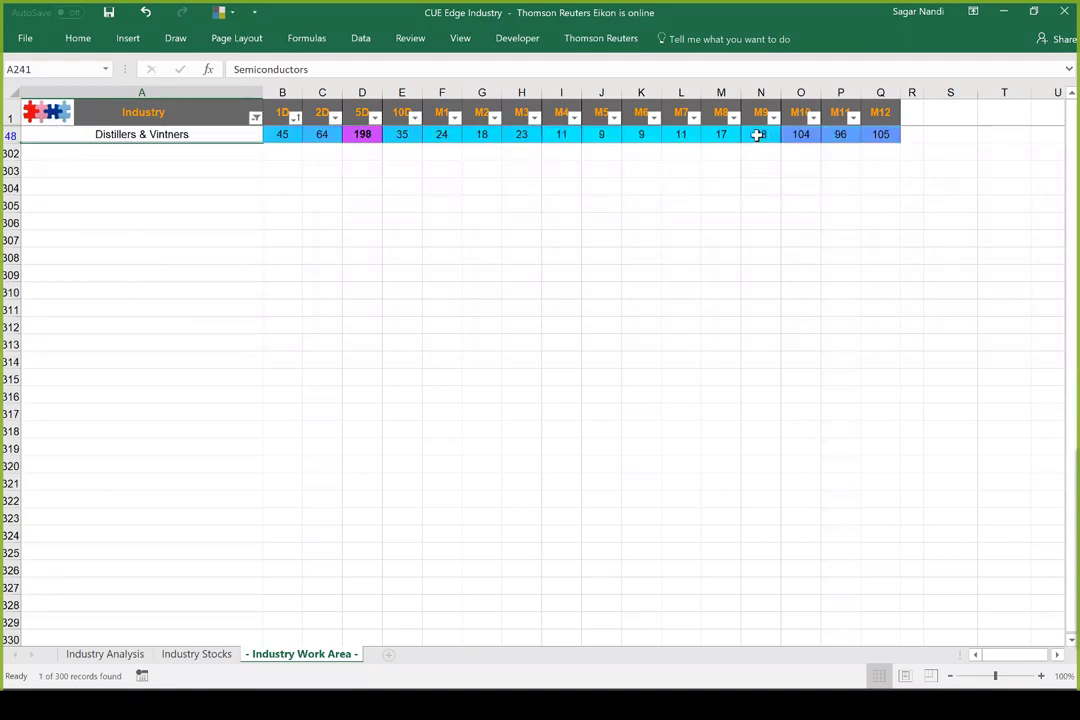
- Examine the Distillers & Vintners ranks from M9 through 10D, then the 5D, 2D and 1D ranks
drag(750, 137, 395, 134)
click(366, 134)
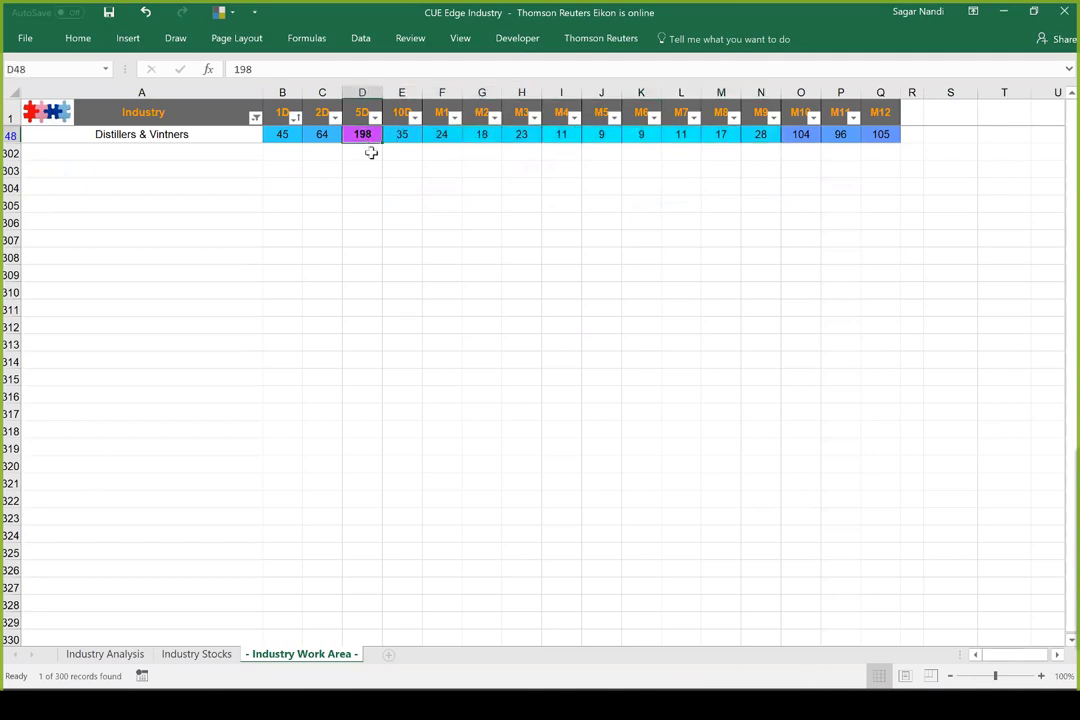
drag(320, 137, 286, 138)
click(292, 172)
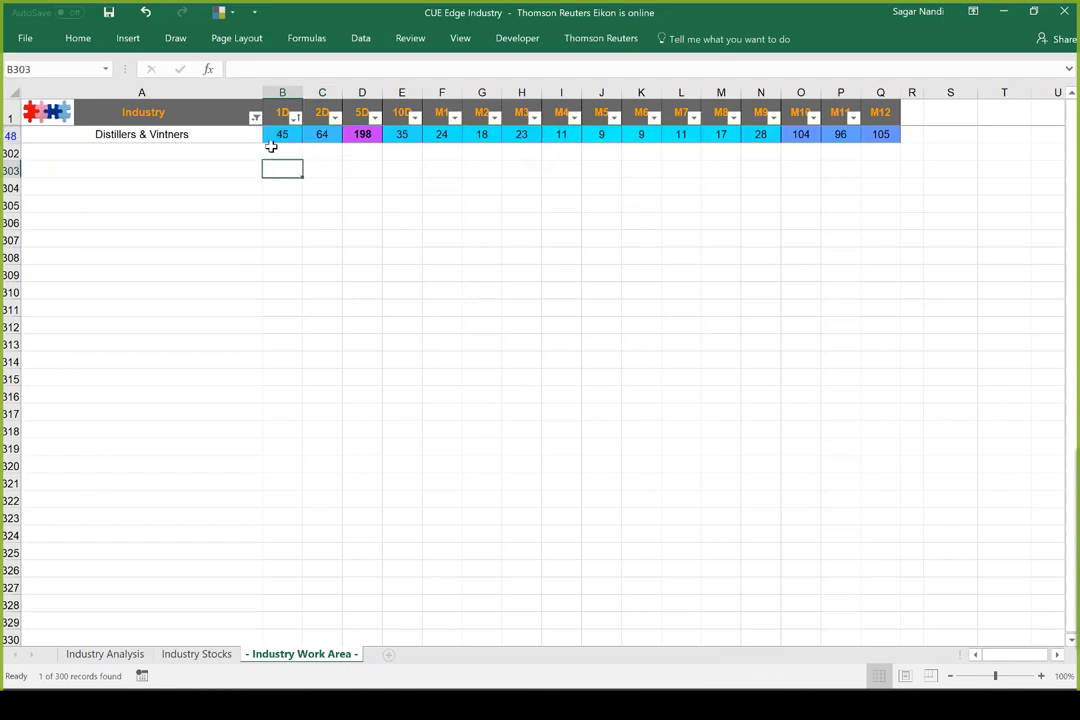
- Show the stock list for the Distillers & Vintners industry on the Industry Stocks sheet
click(197, 134)
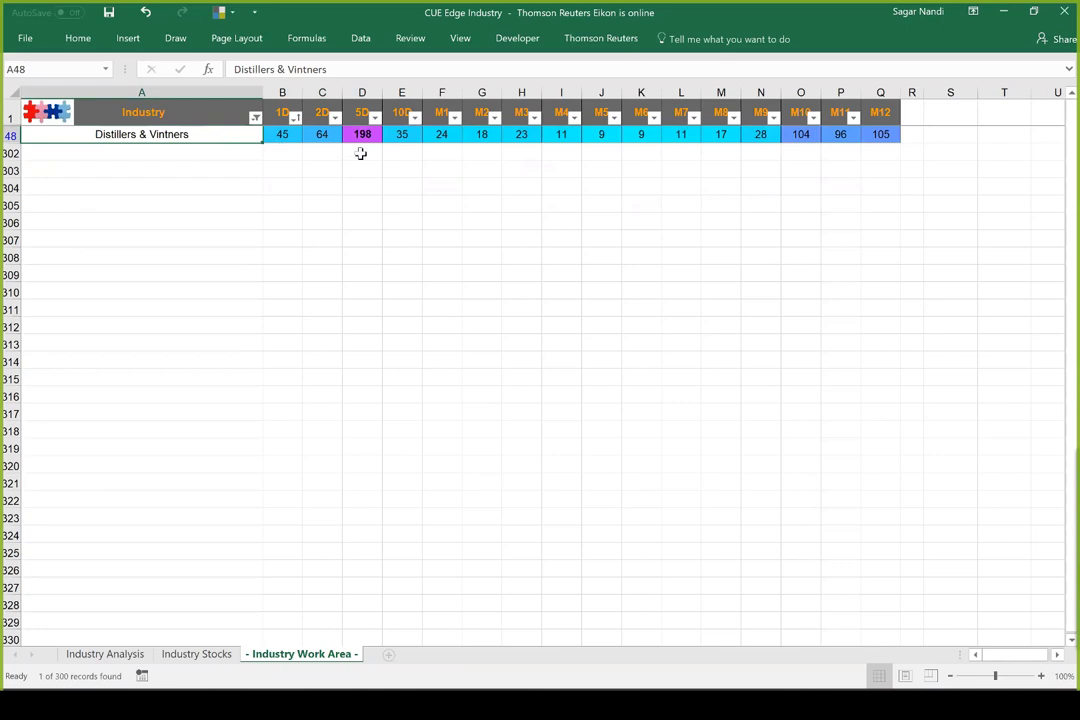
click(53, 108)
click(190, 655)
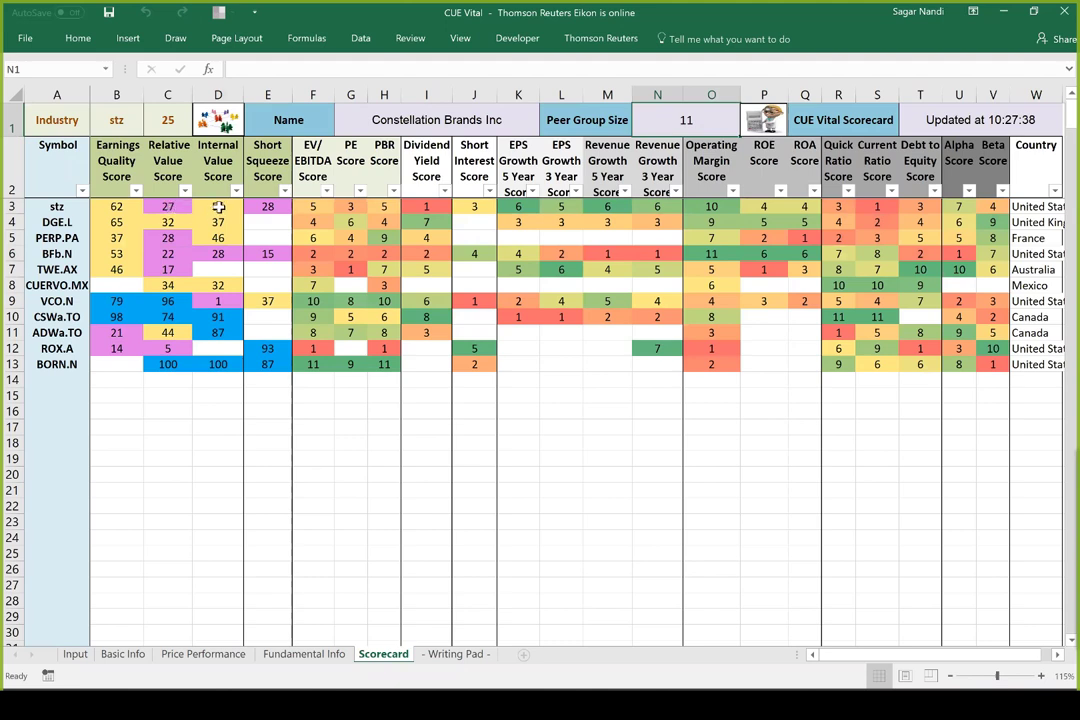
- Examine stz's internal value, relative value, EPS growth and revenue growth scores within its peer group on the Scorecard
click(218, 206)
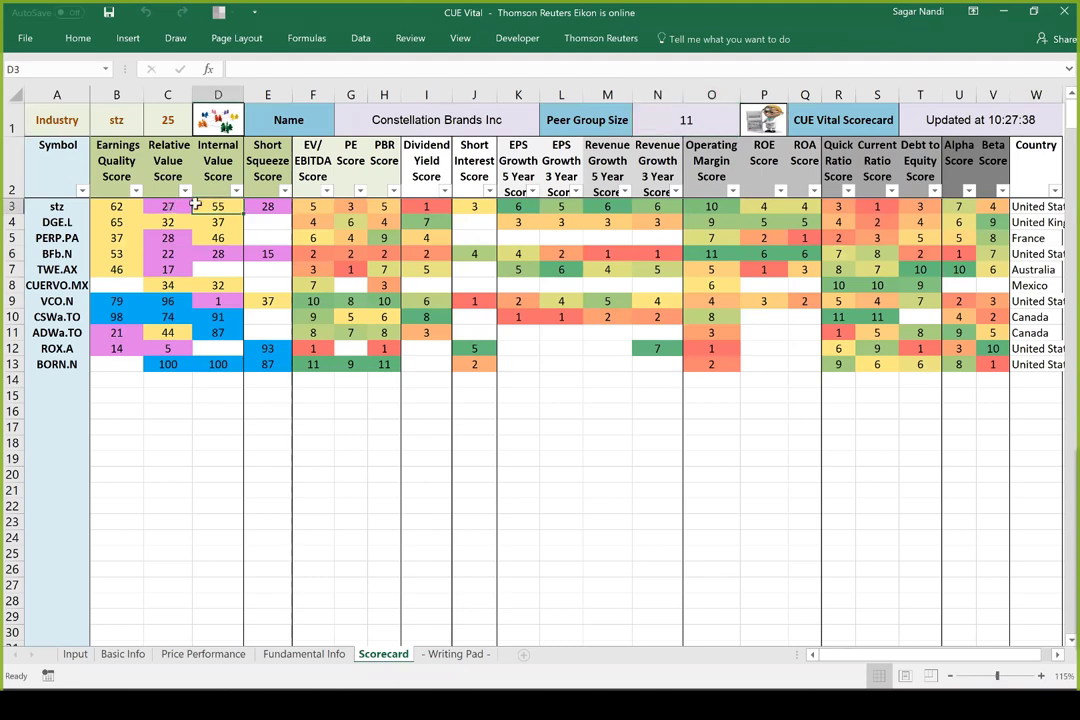
click(160, 206)
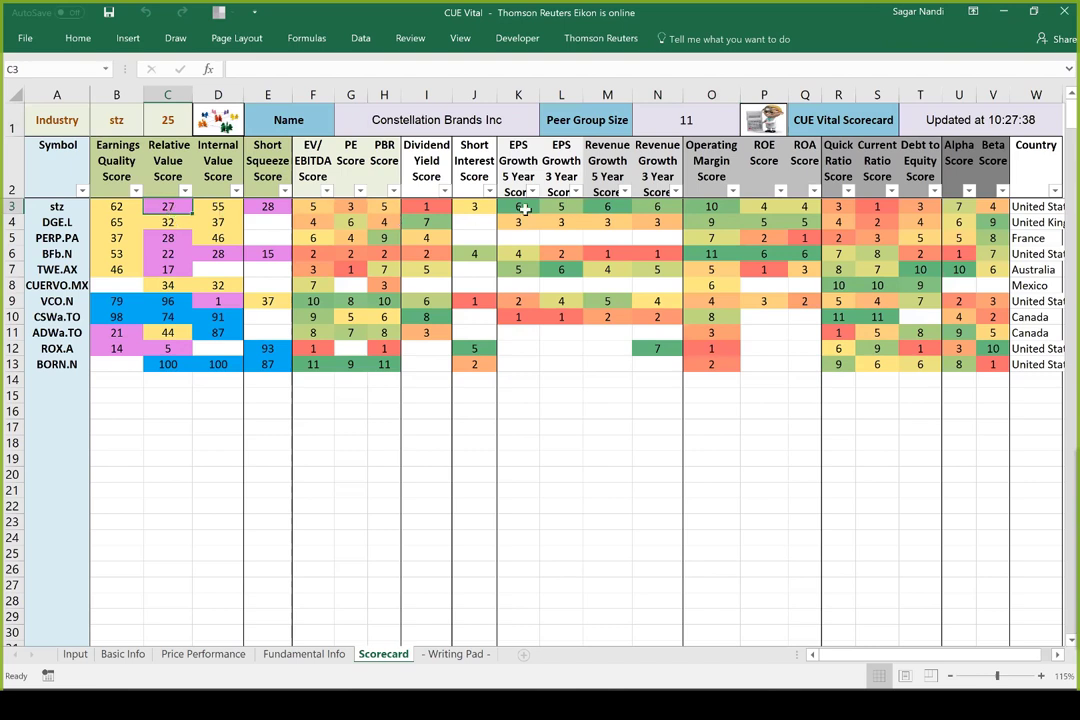
drag(518, 207, 657, 210)
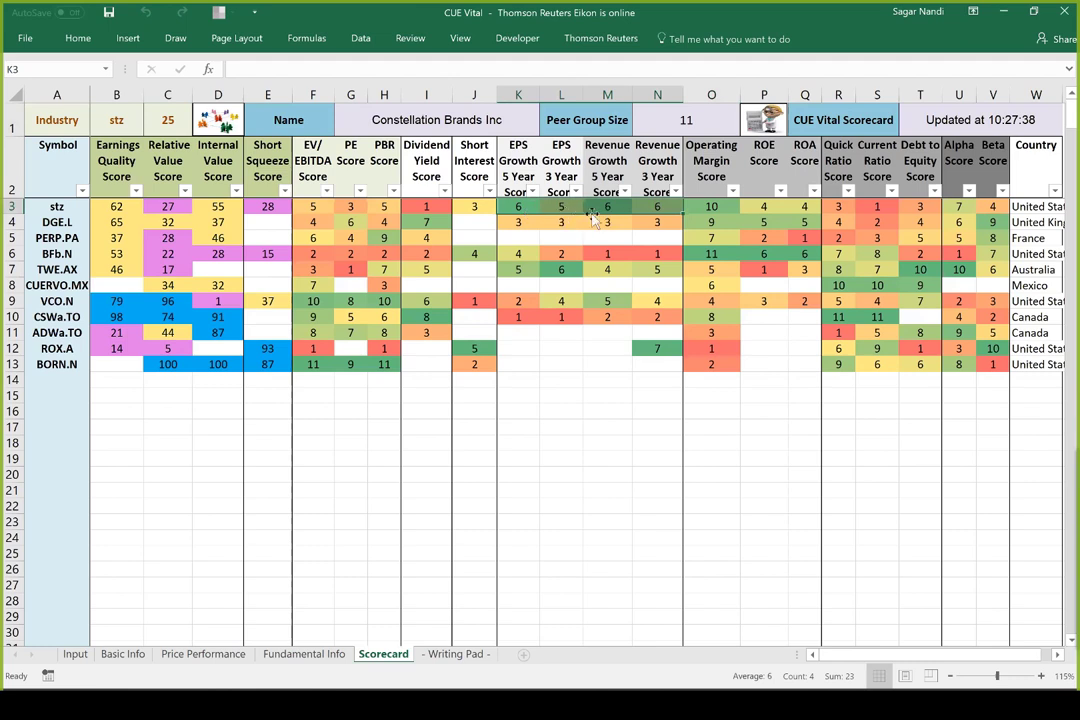
drag(53, 207, 50, 395)
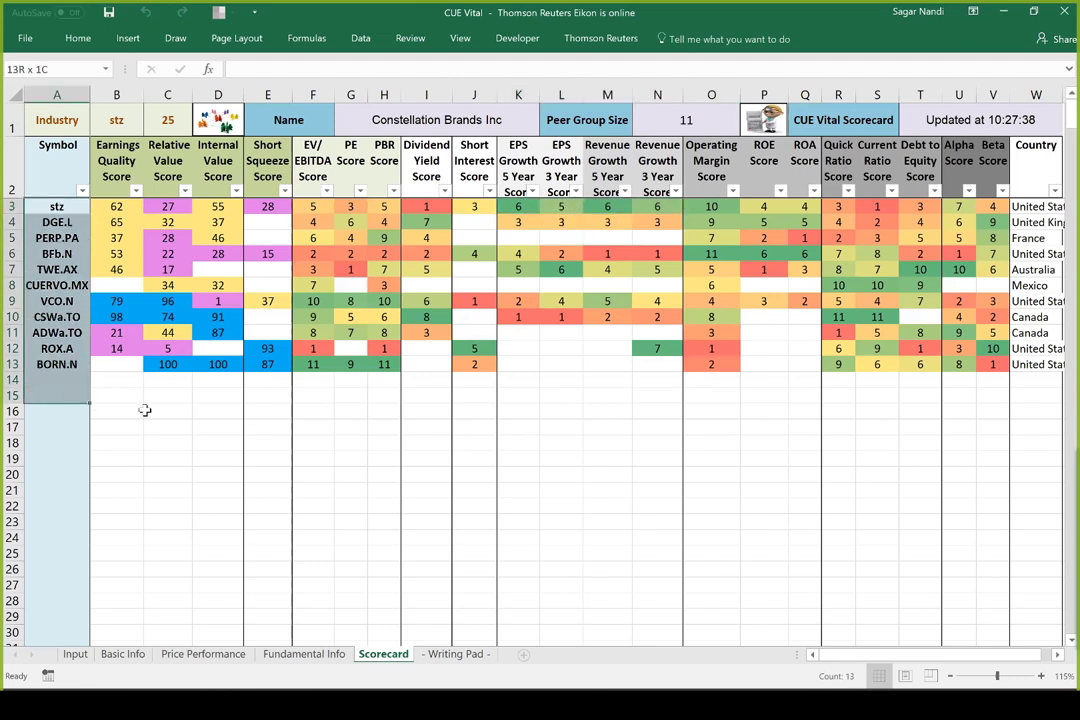
click(418, 395)
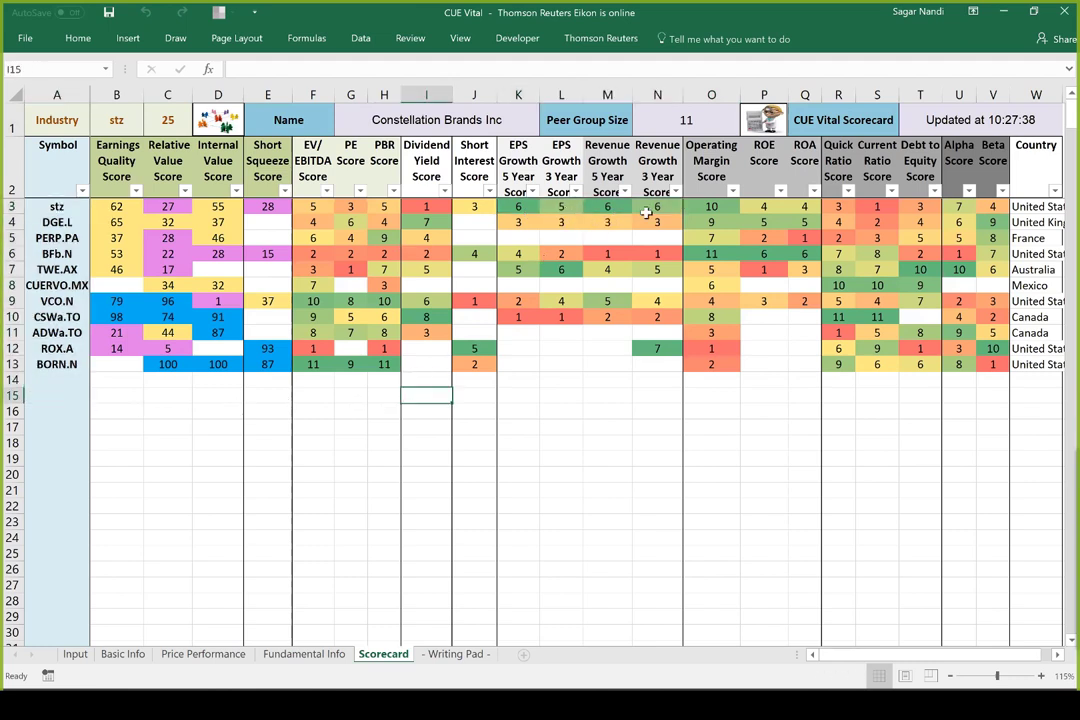
- Check stz's relative value and short interest scores and compare the short interest score with ROX.A
click(163, 207)
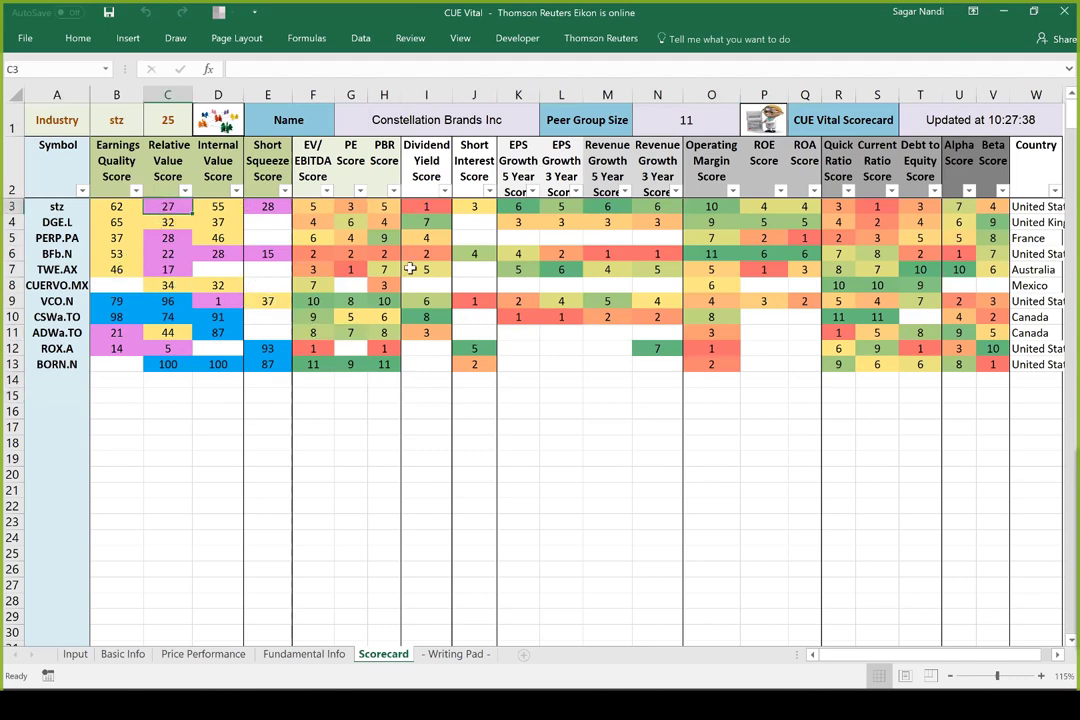
click(475, 208)
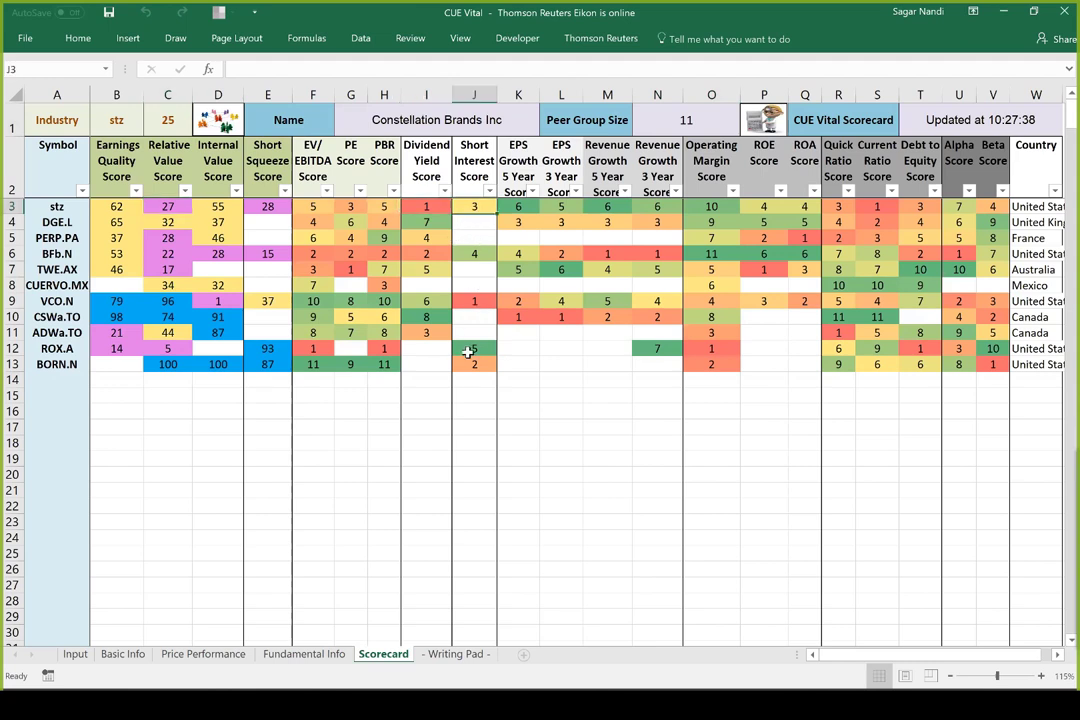
click(36, 350)
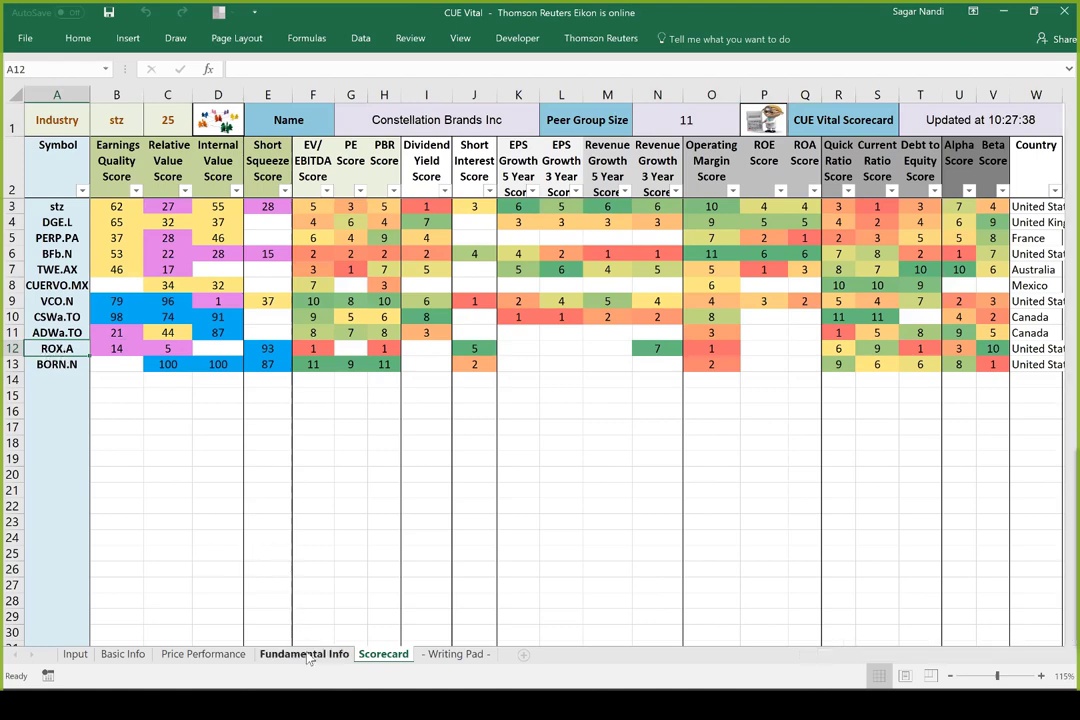
- Check stz's short interest percentage on the Fundamental Info sheet and compare it with ROX.A
key(ctrl+Page_Up)
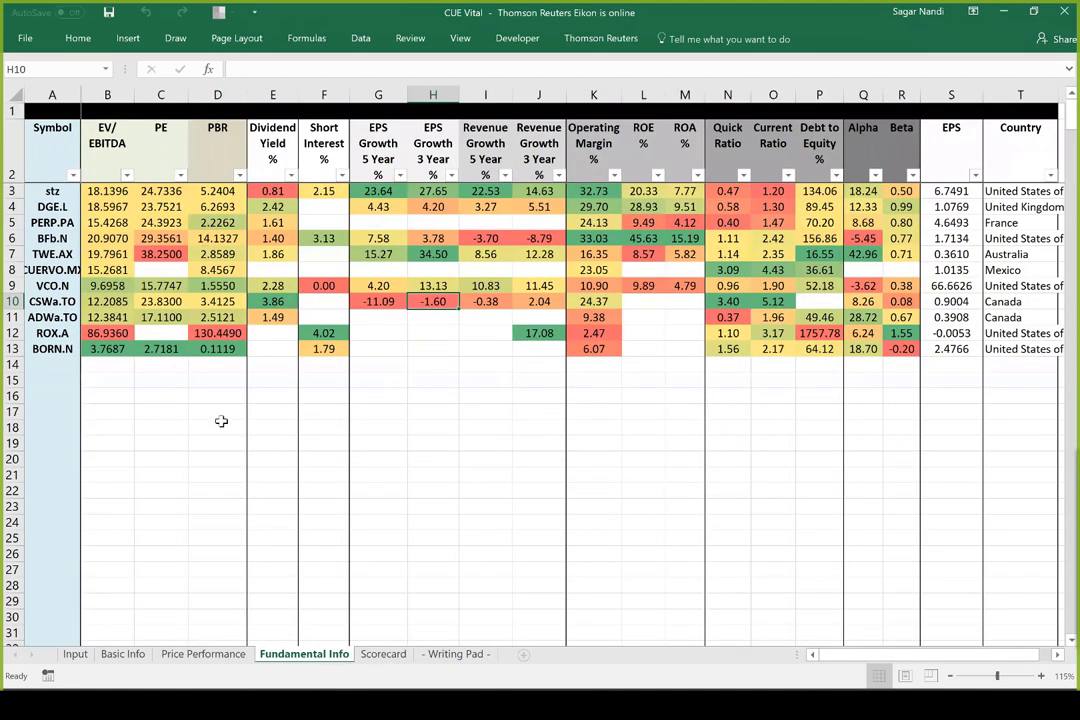
click(50, 190)
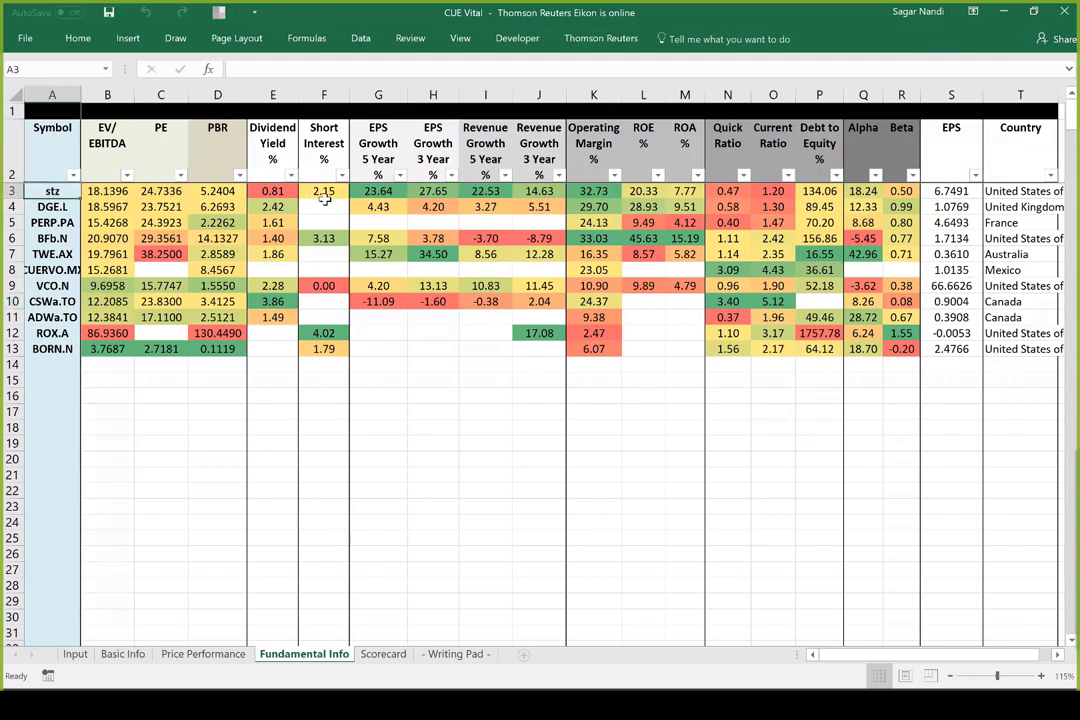
click(325, 191)
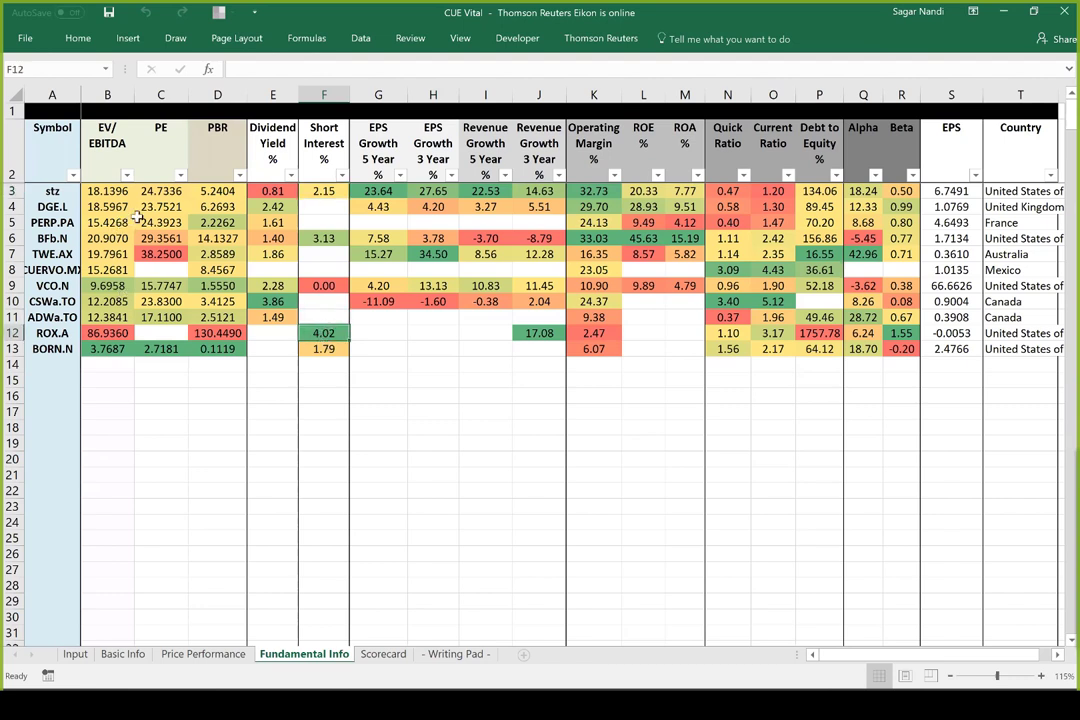
- Compare stz's EV/EBITDA, PE and PBR ratios with its 5-year and 3-year EPS and revenue growth percentages
click(116, 190)
drag(116, 190, 214, 190)
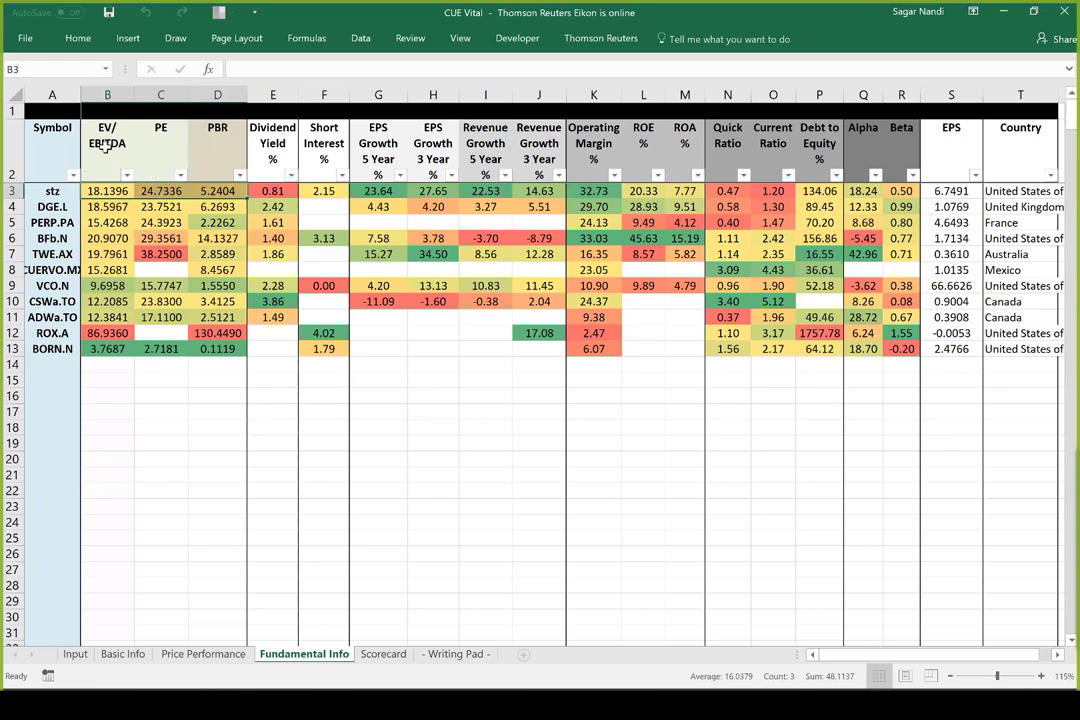
drag(94, 125, 160, 192)
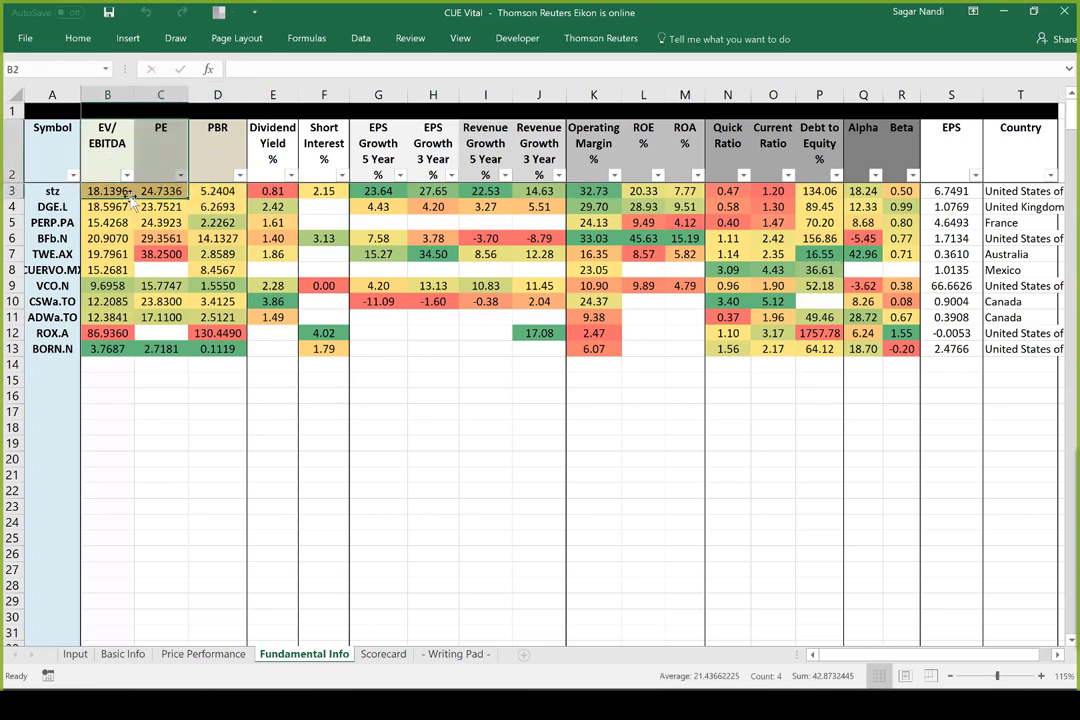
click(93, 188)
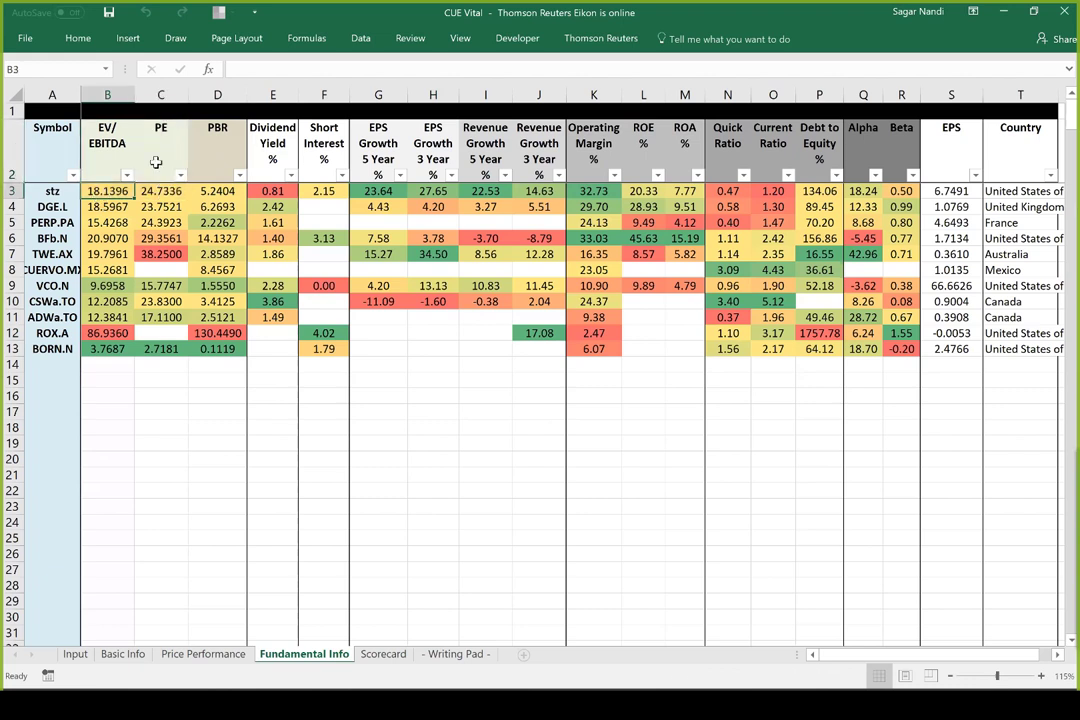
drag(107, 147, 152, 193)
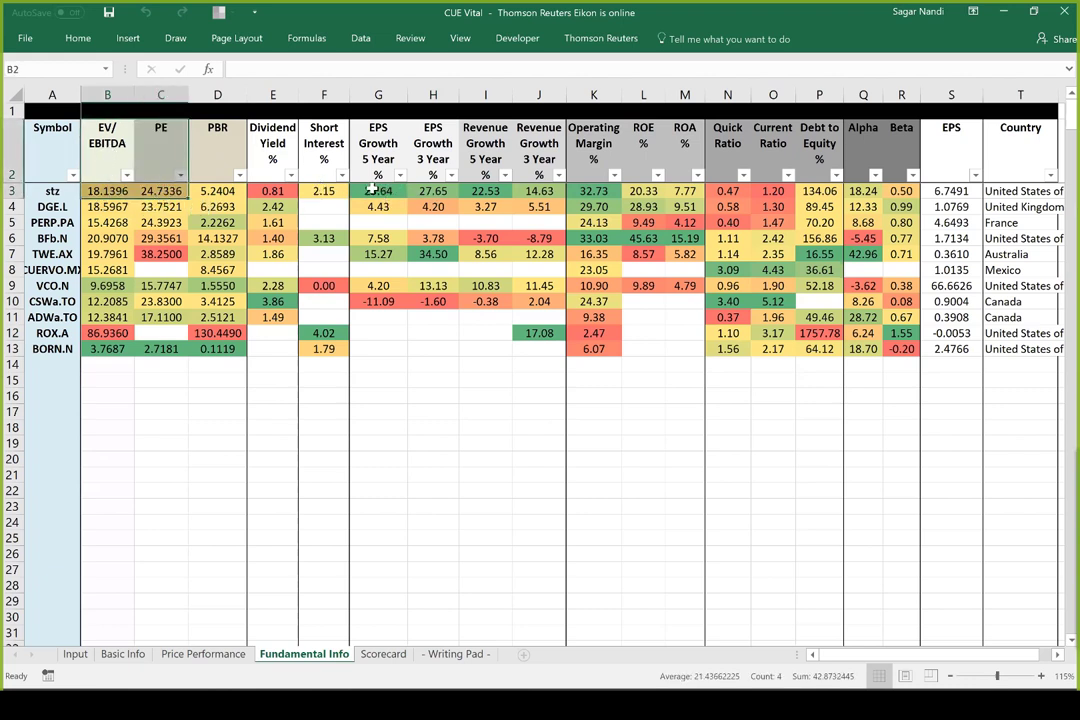
drag(395, 191, 535, 193)
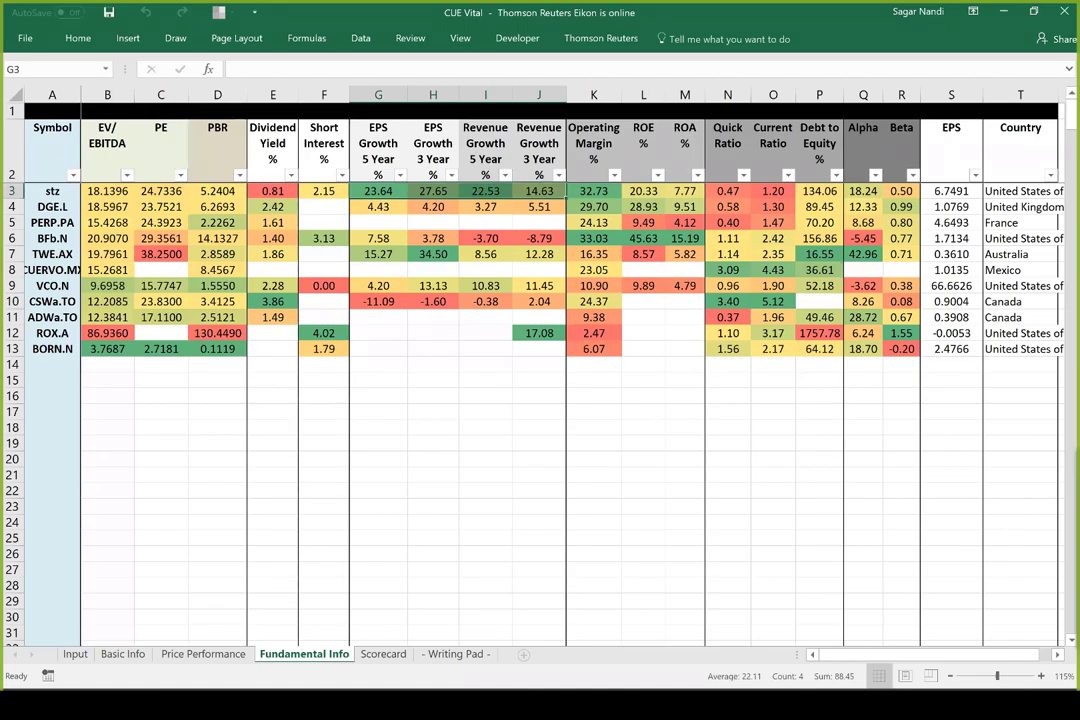
- In TradeStation, annotate the STZ daily chart with horizontal arrows near 200 and mark the latest daily and weekly candles with arrows
key(alt+Tab)
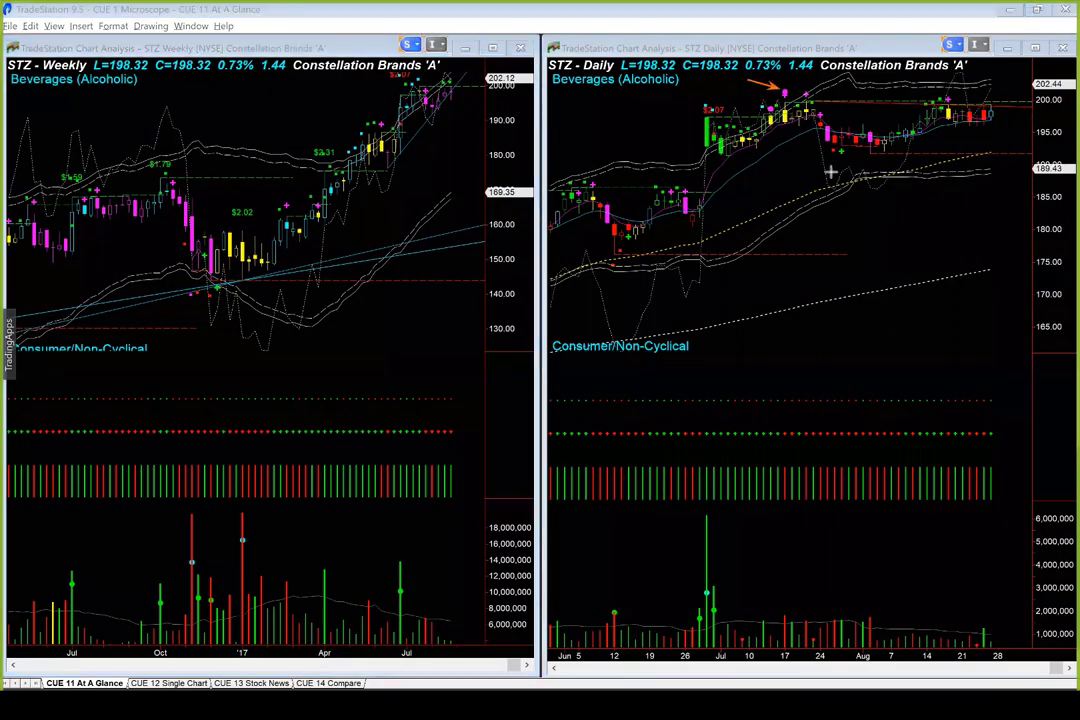
drag(776, 101, 1048, 101)
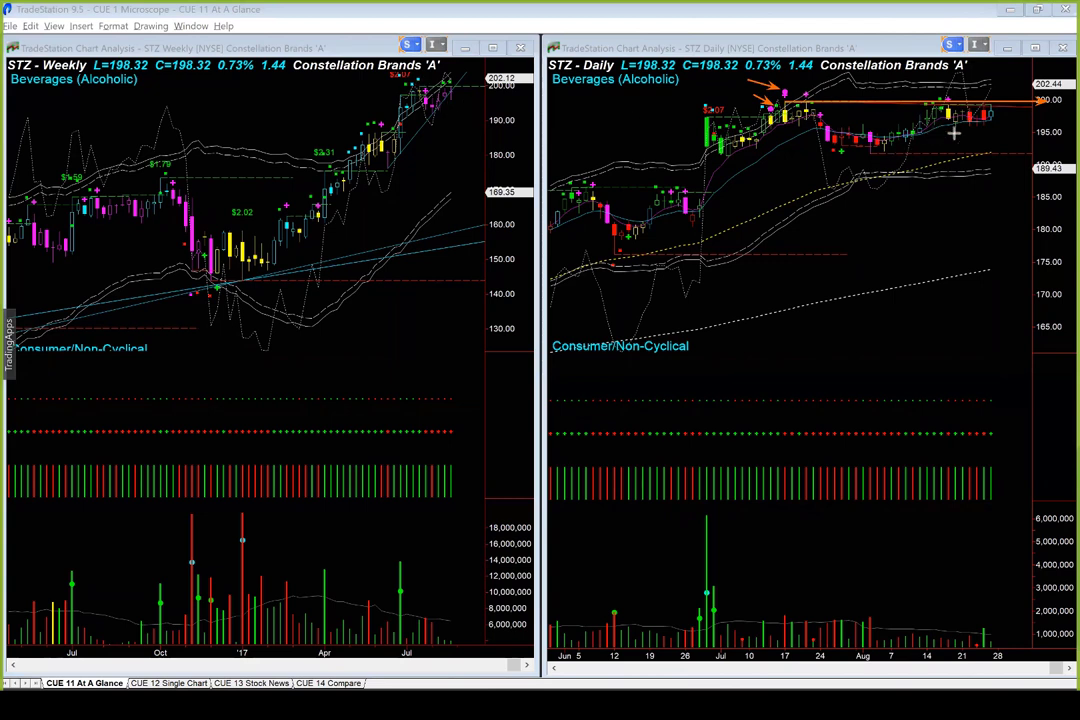
drag(905, 154, 968, 124)
drag(500, 73, 458, 90)
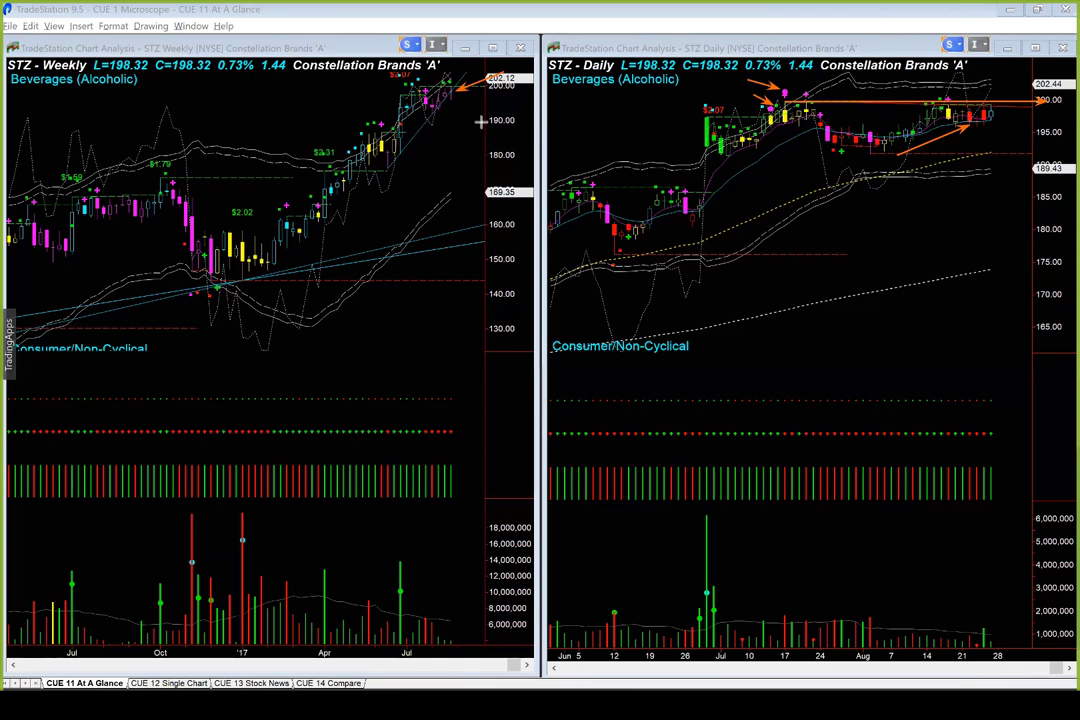
drag(386, 84, 404, 100)
drag(396, 80, 462, 88)
drag(668, 110, 1033, 113)
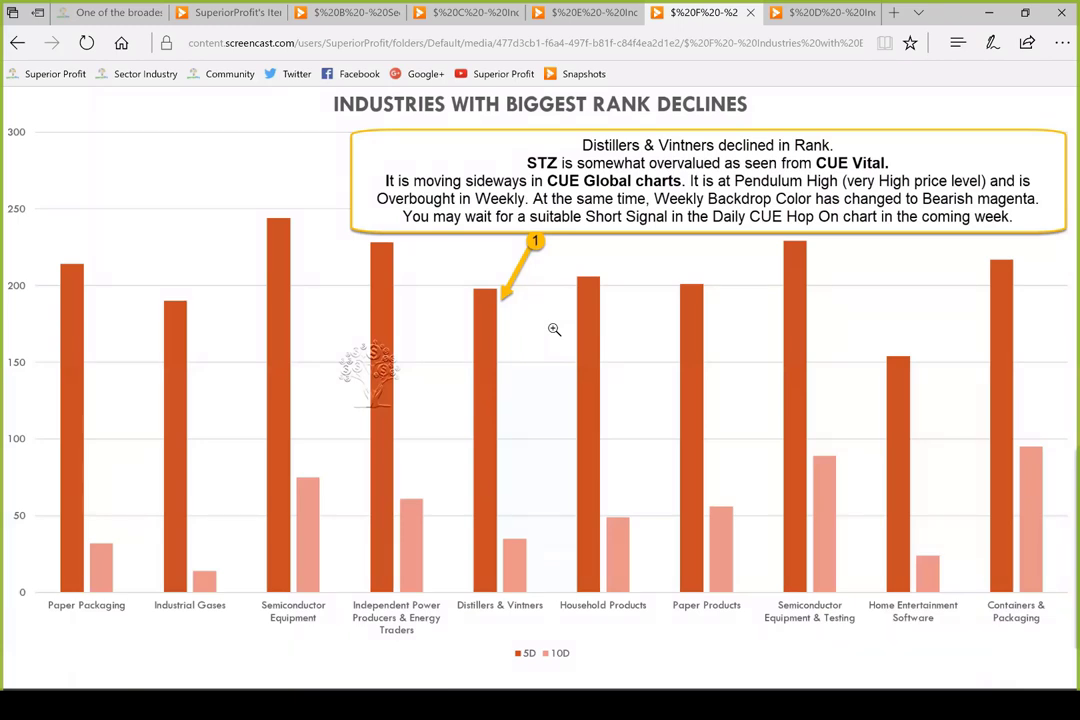
- Filter the Industry column on the Industry Work Area sheet of CUE Edge Industry for names containing "util"
key(ctrl+3)
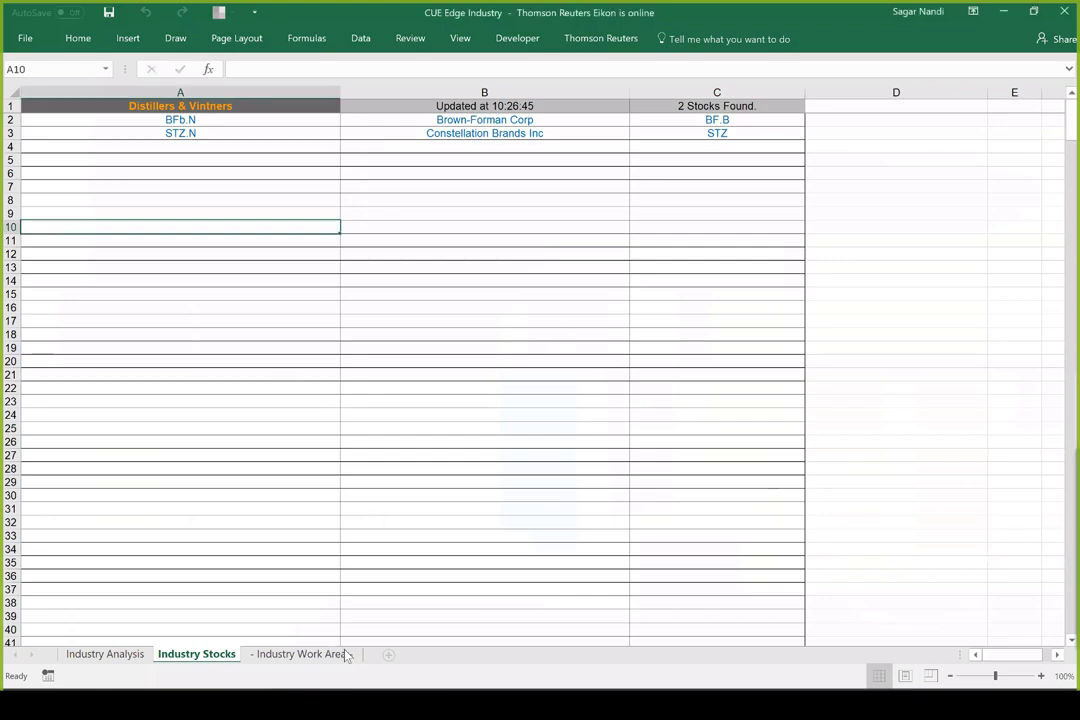
click(345, 653)
click(254, 118)
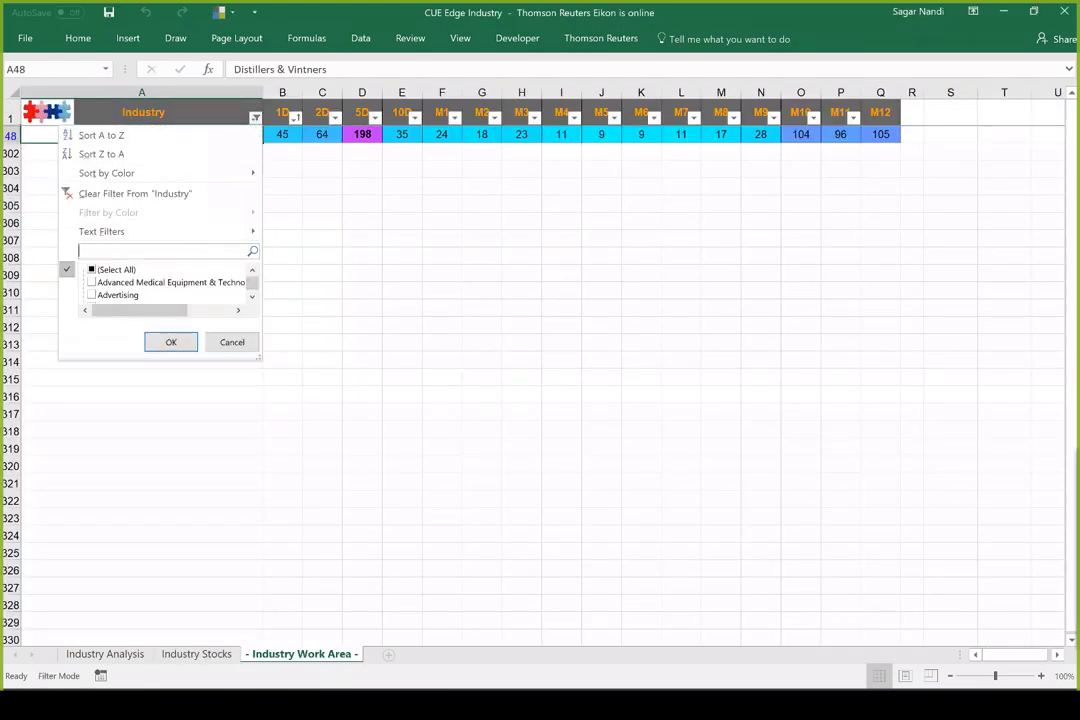
text(util)
key(Return)
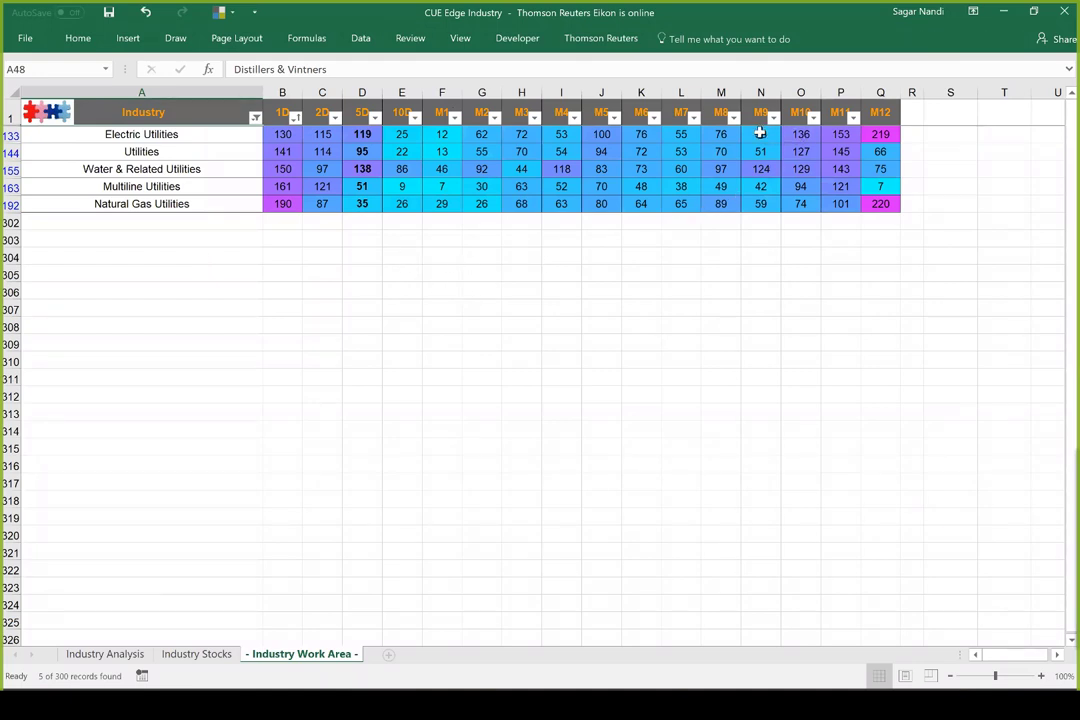
- Examine the utility industries' ranks from M9 through 5D, then Electric Utilities' 2D and 1D ranks
drag(760, 133, 378, 208)
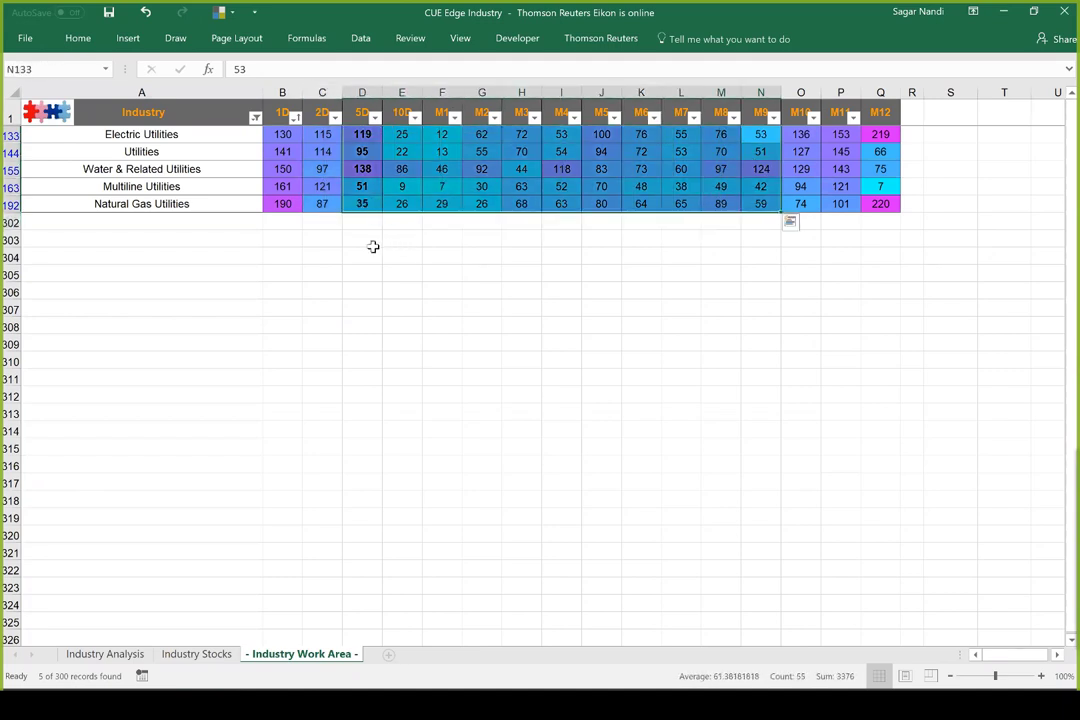
drag(362, 134, 364, 169)
click(364, 169)
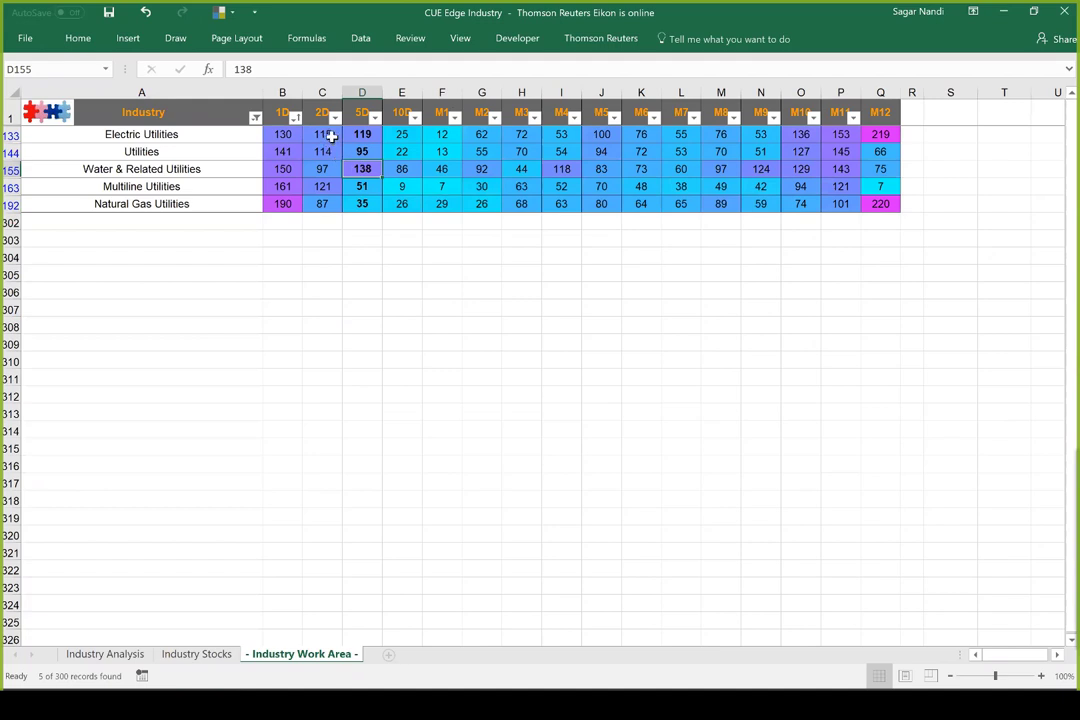
drag(331, 137, 284, 137)
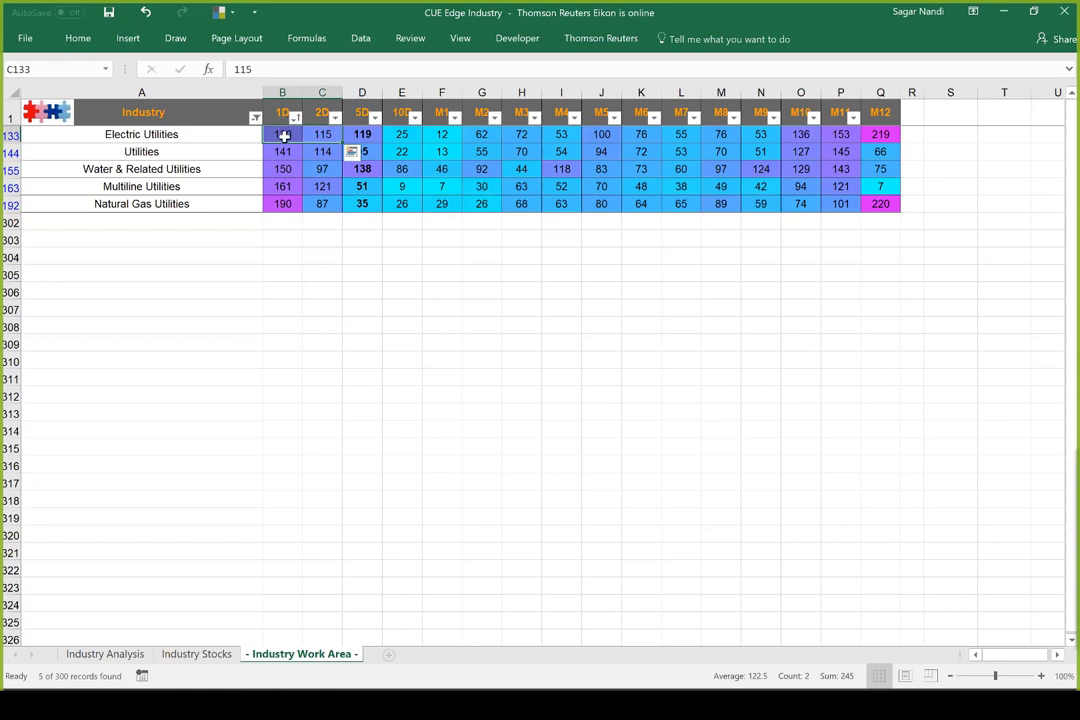
- Show the stock list for the Electric Utilities industry on the Industry Stocks sheet
click(205, 134)
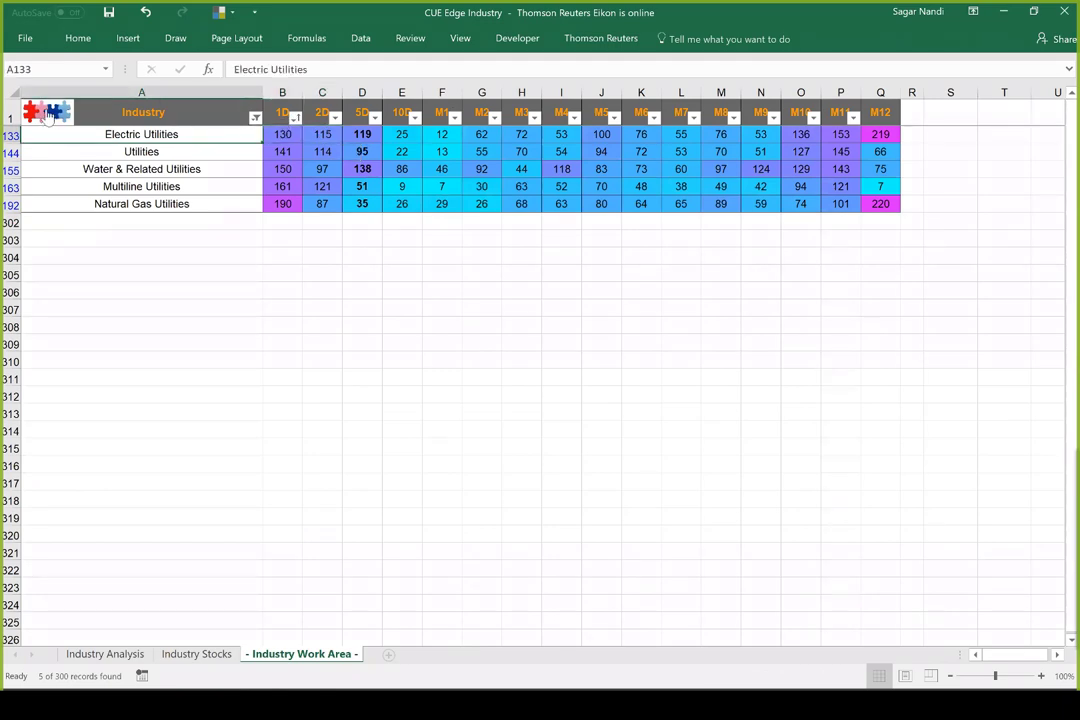
click(198, 655)
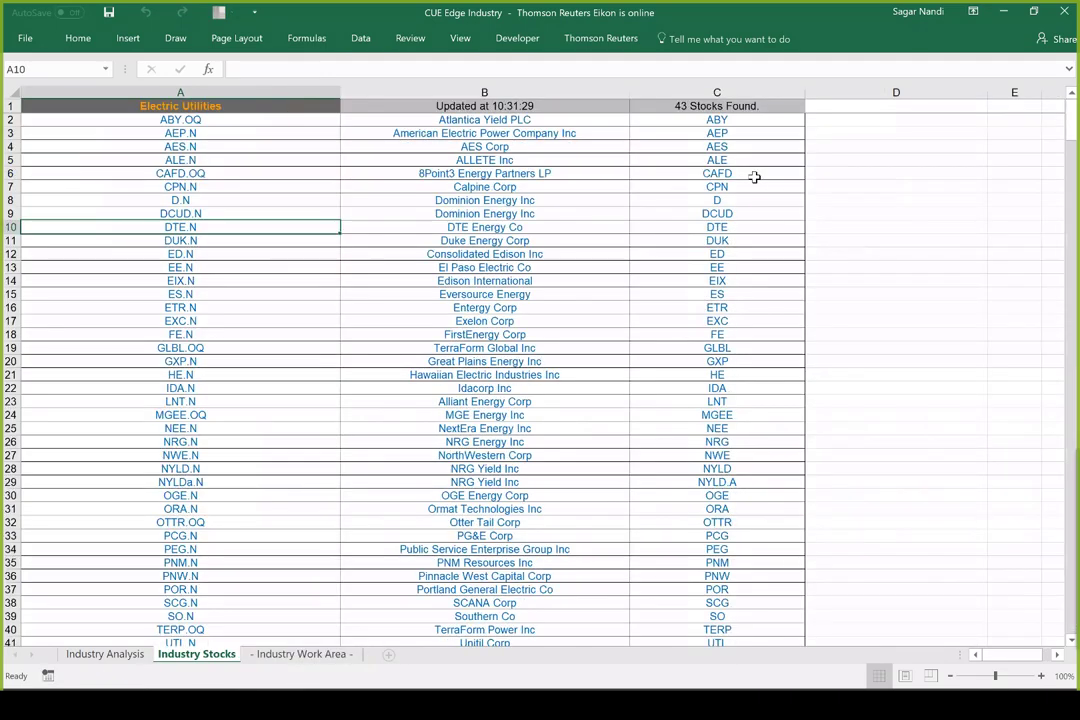
- Copy all Electric Utilities ticker symbols from C2 to C44 and paste them into the empty RadarScreen in TradeStation's CUE 2 Sonar
click(698, 120)
scroll(716, 292, down, 10)
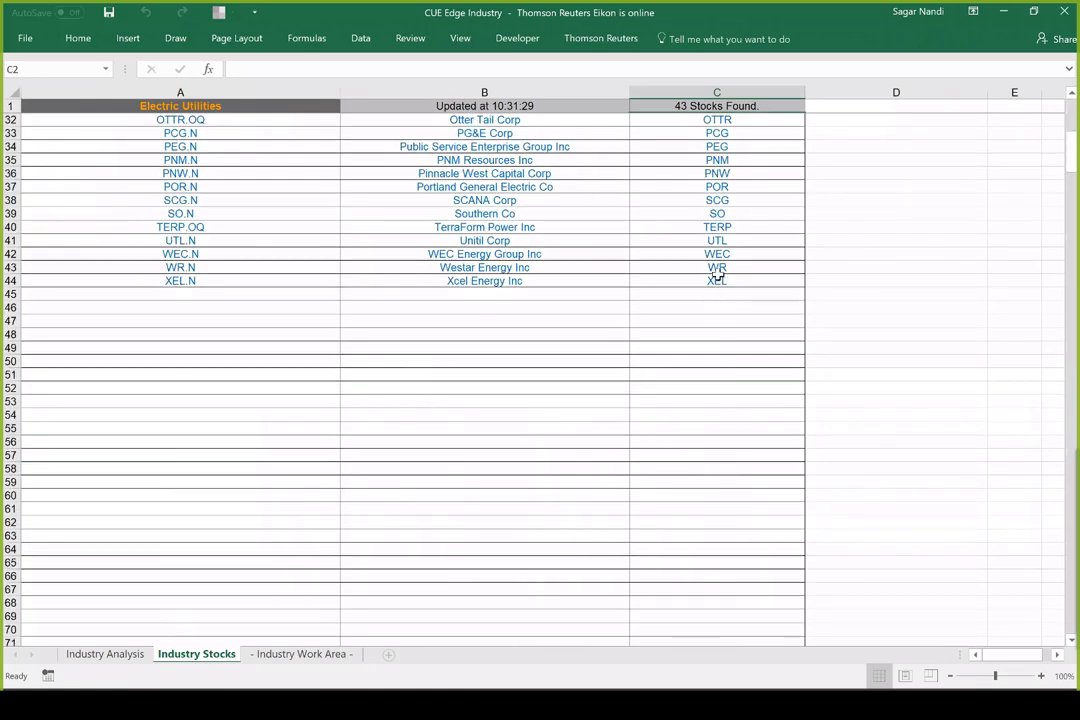
shift+click(718, 280)
key(ctrl+c)
click(672, 320)
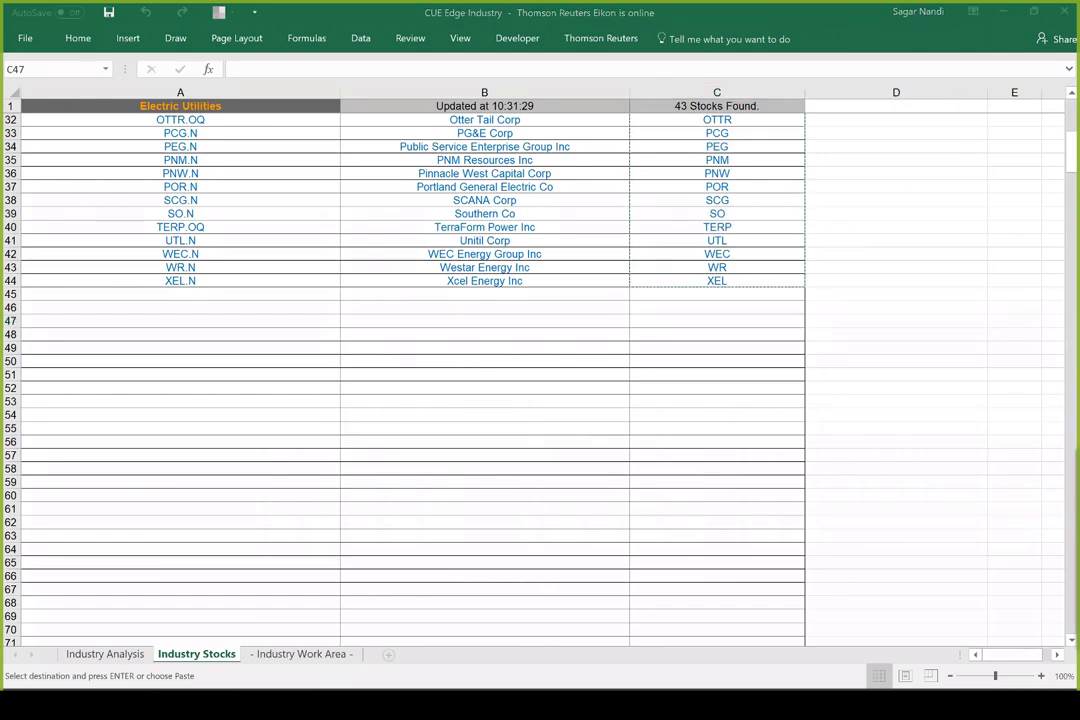
drag(590, 130, 160, 2)
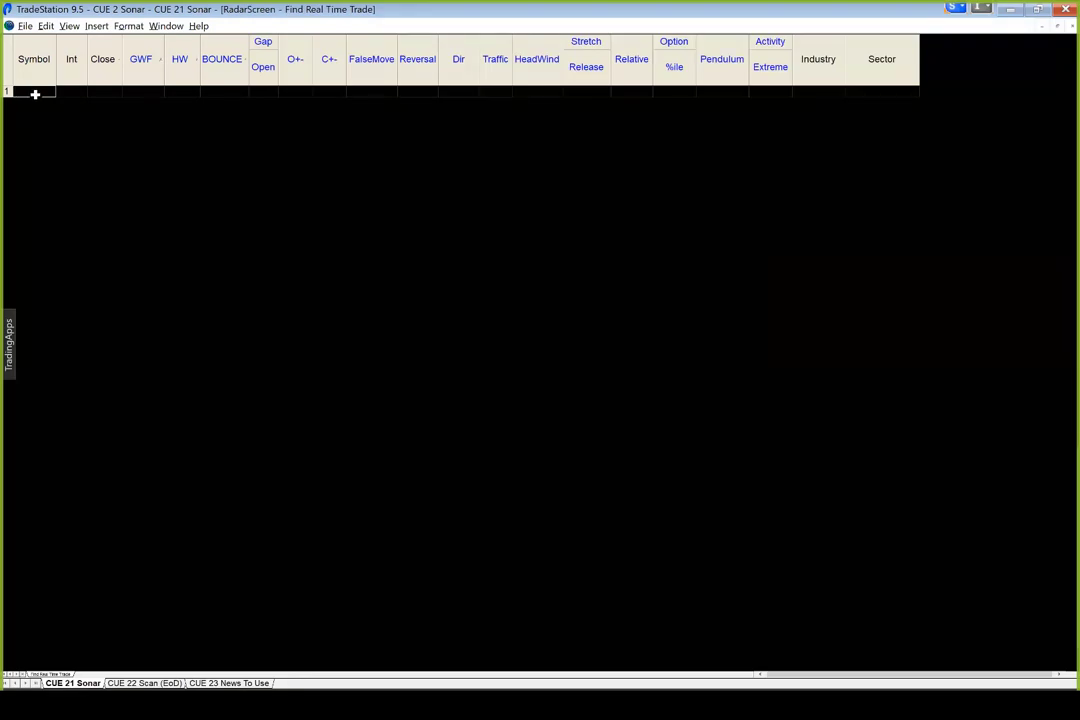
key(ctrl+v)
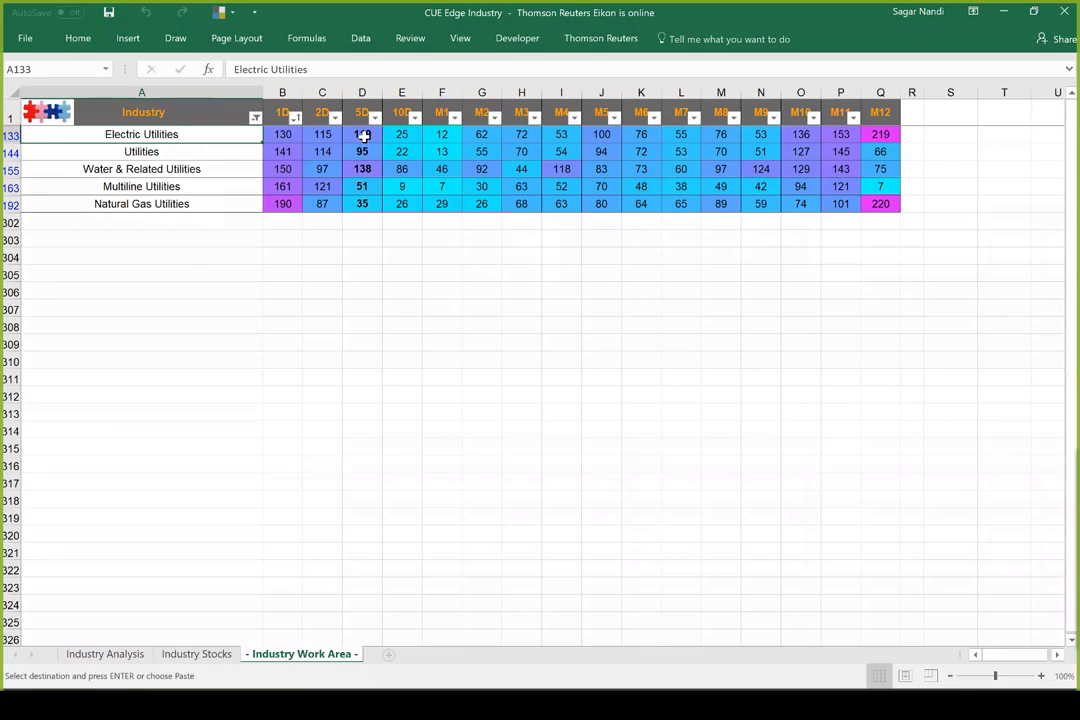
- Compare the 5D ranks of Electric Utilities and Water & Related Utilities on the Industry Work Area sheet
click(362, 134)
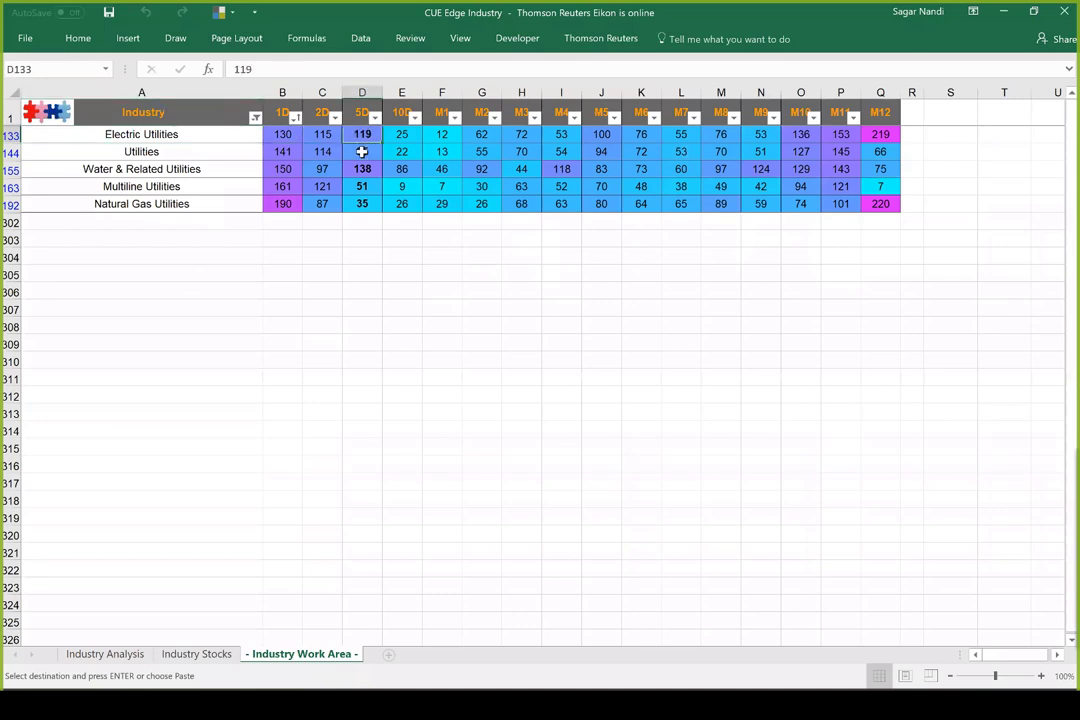
click(362, 168)
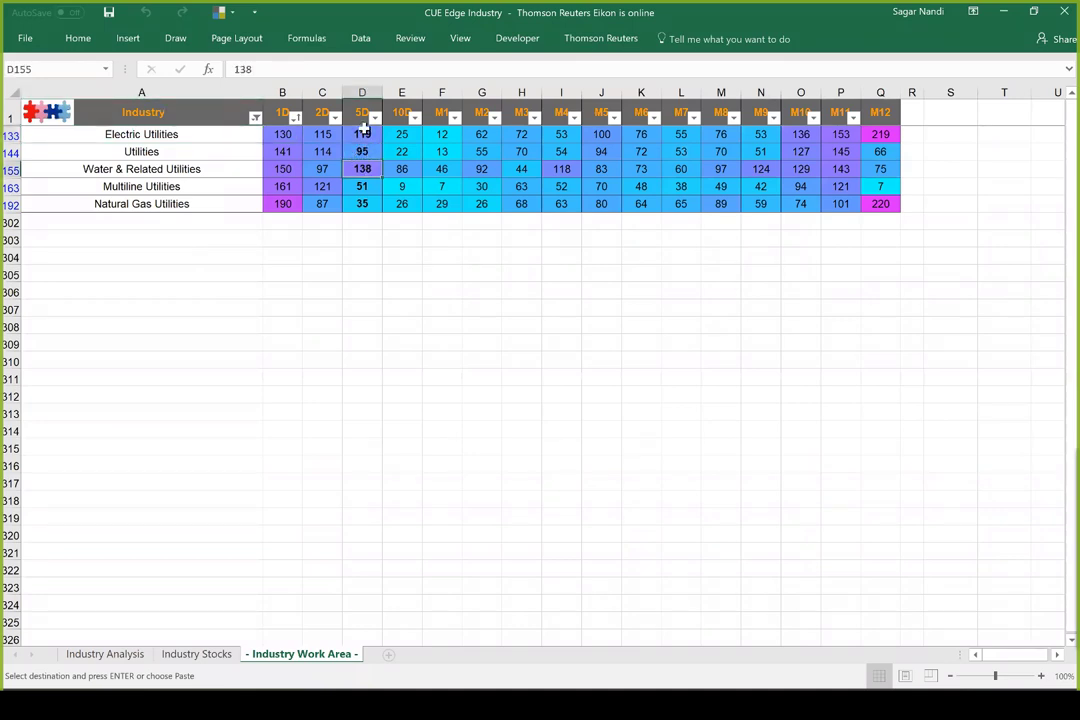
click(362, 134)
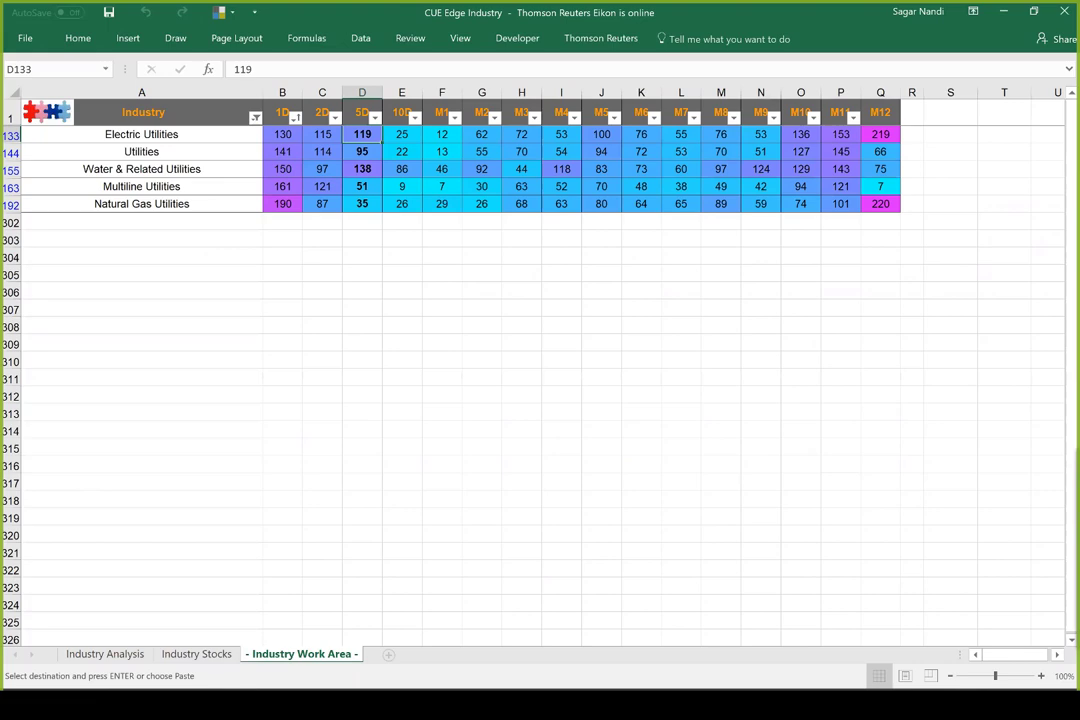
- Switch to TradeStation's CUE 1 Microscope and load the symbol EE into the weekly and daily charts
mouse_move(116, 638)
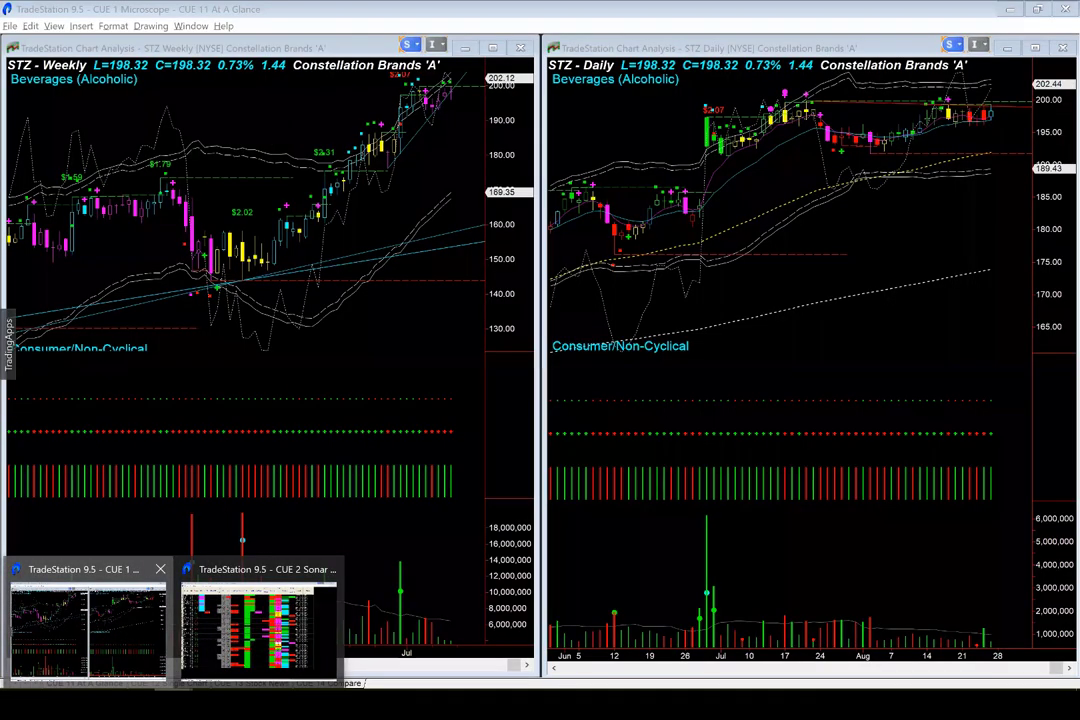
click(116, 638)
text(ee)
key(Return)
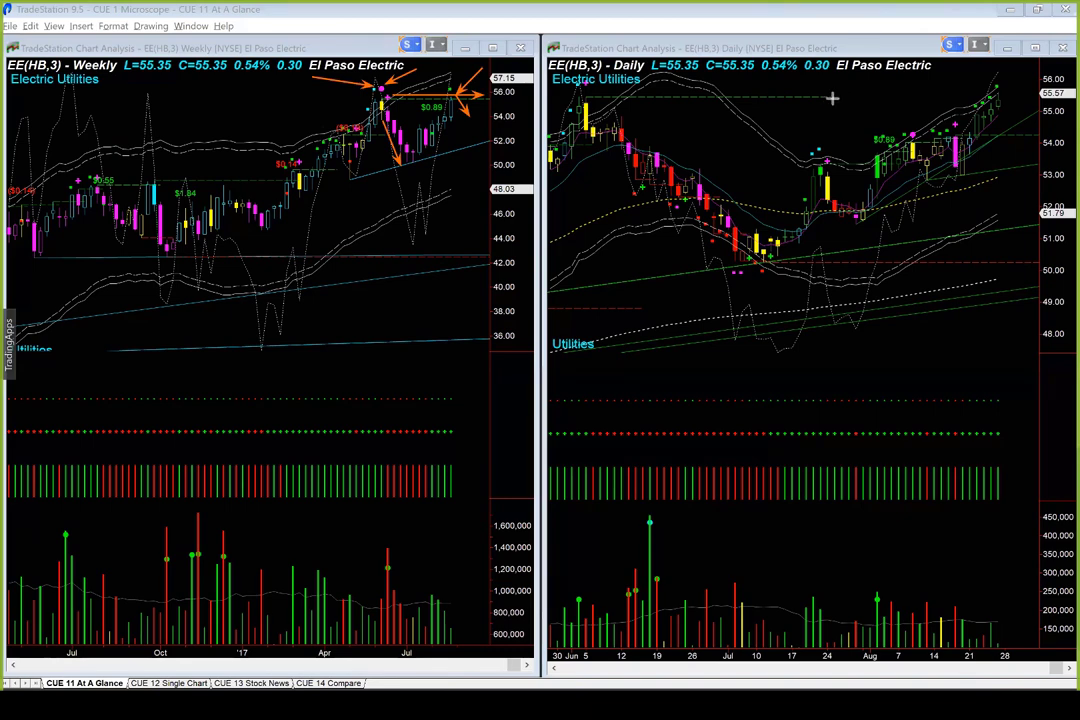
- Annotate the EE daily chart with a horizontal arrow at the earlier high and arrows at the latest candles, and clear the annotations
drag(829, 96, 891, 96)
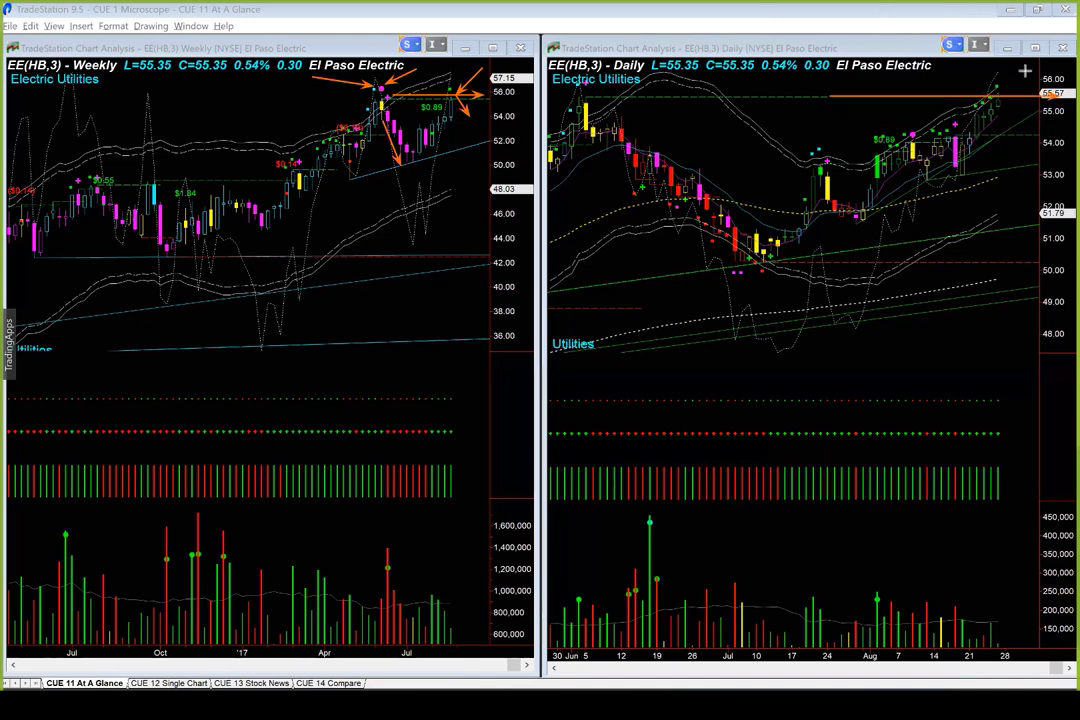
drag(1024, 71, 997, 88)
drag(1032, 84, 1008, 103)
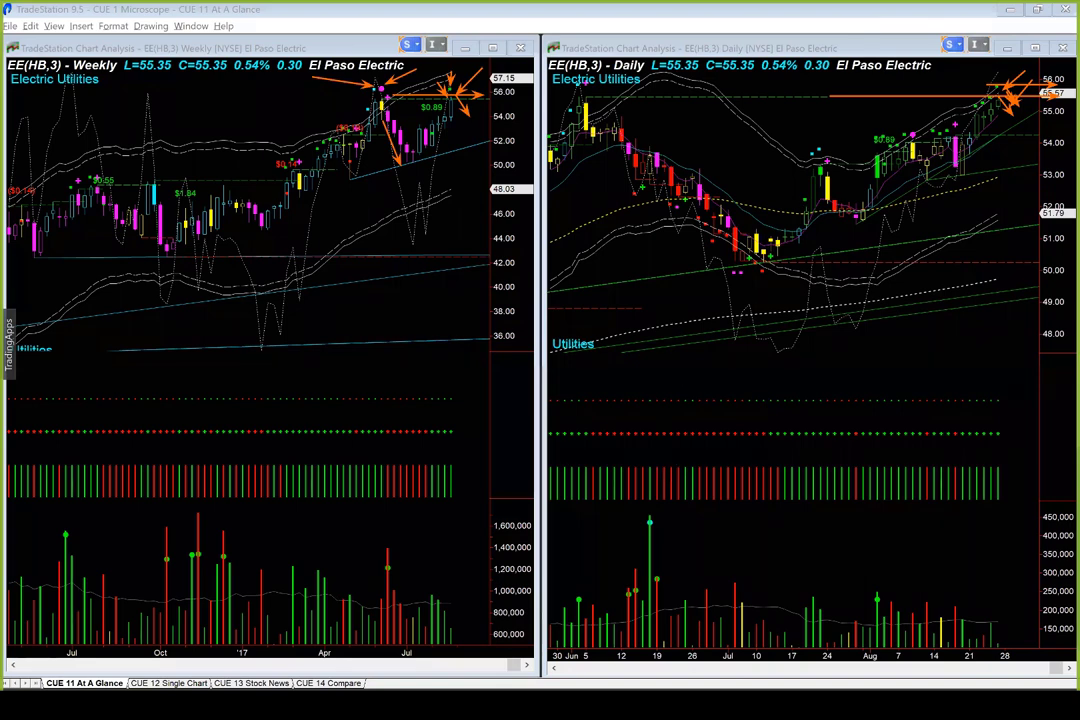
key(Escape)
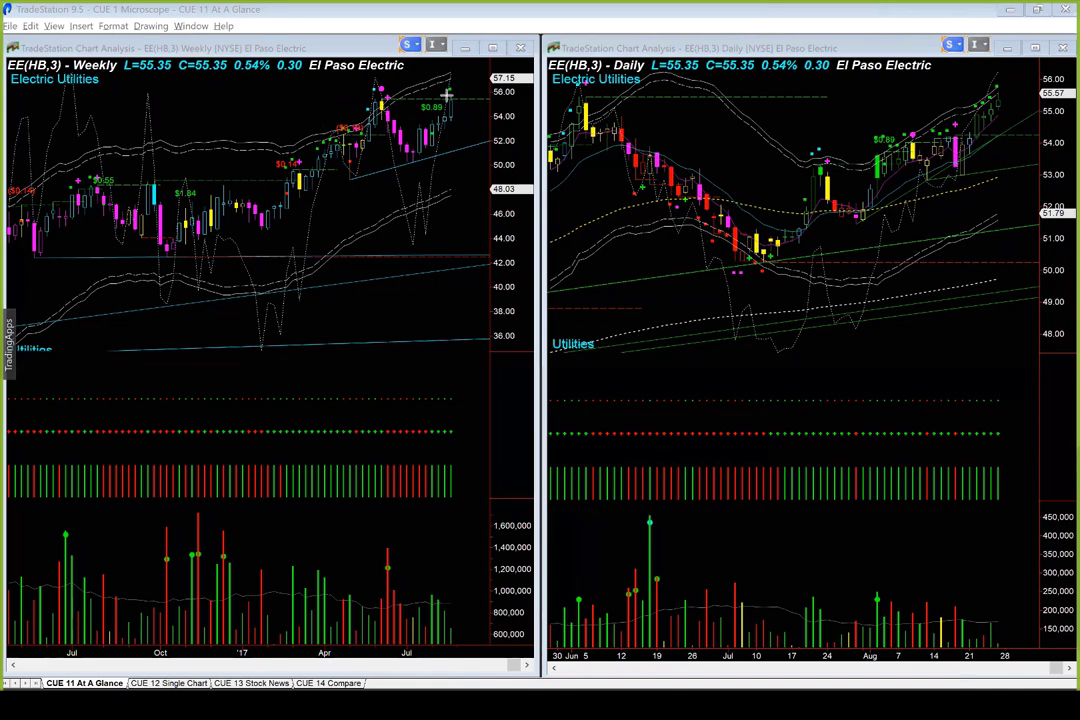
click(470, 75)
click(455, 97)
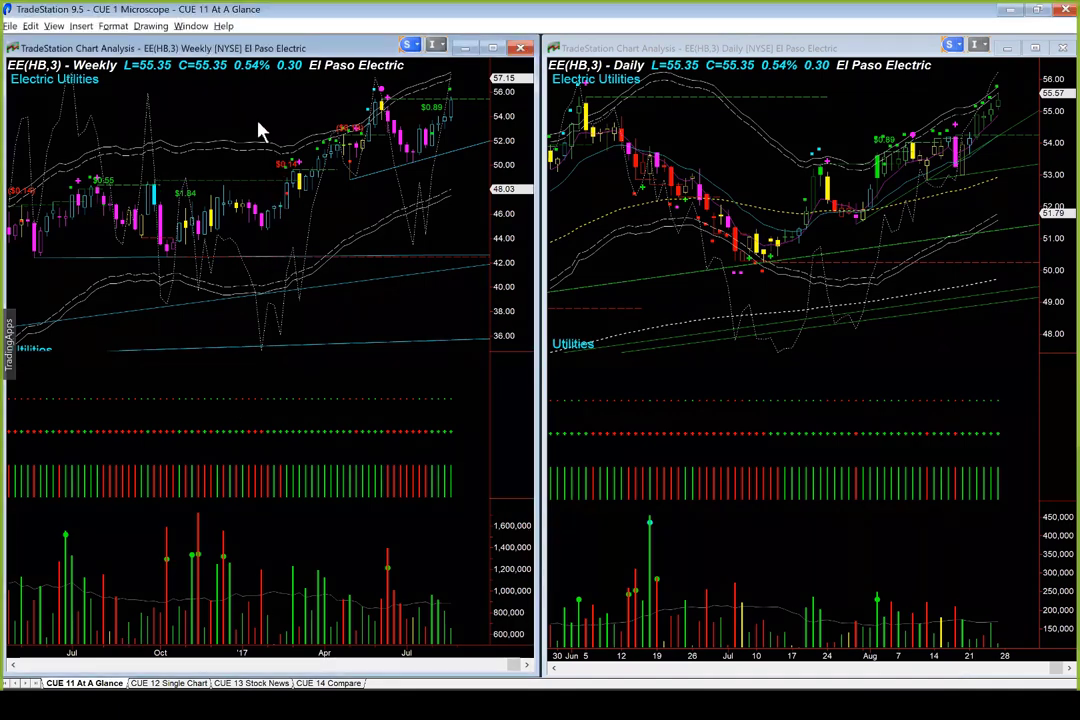
- Load the symbol NRG into the charts and draw an arrow from the recent daily high down to the volume bars
text(nrg)
key(Return)
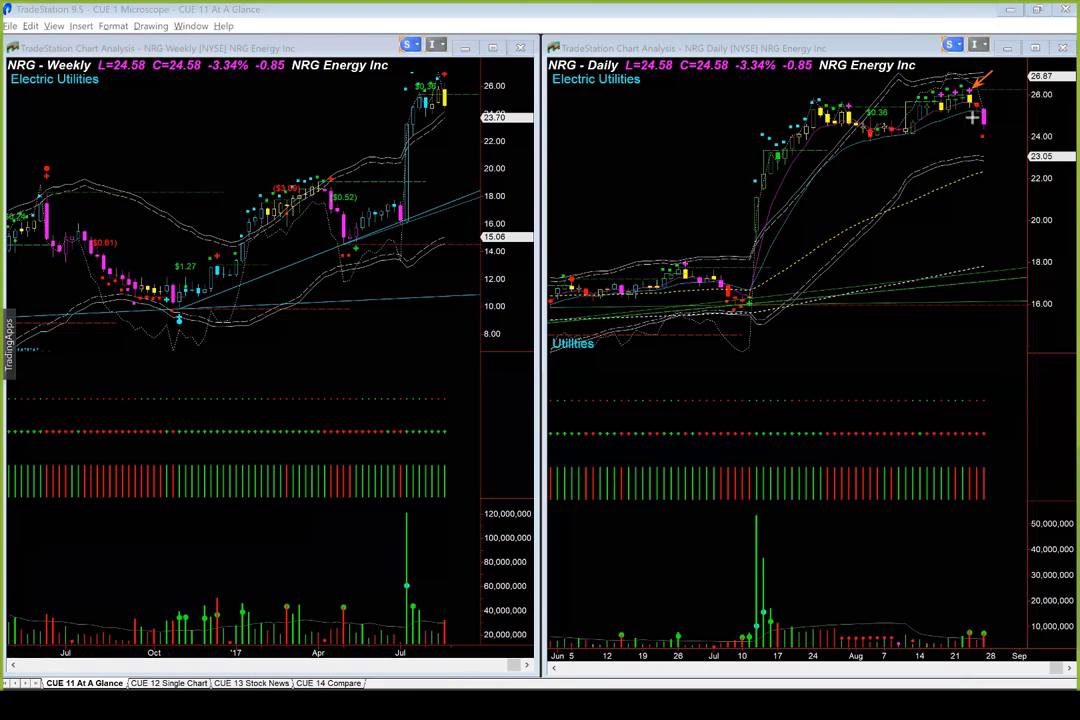
mouse_move(970, 100)
mouse_down()
mouse_move(969, 304)
mouse_move(925, 571)
mouse_move(930, 645)
mouse_move(925, 615)
mouse_up()
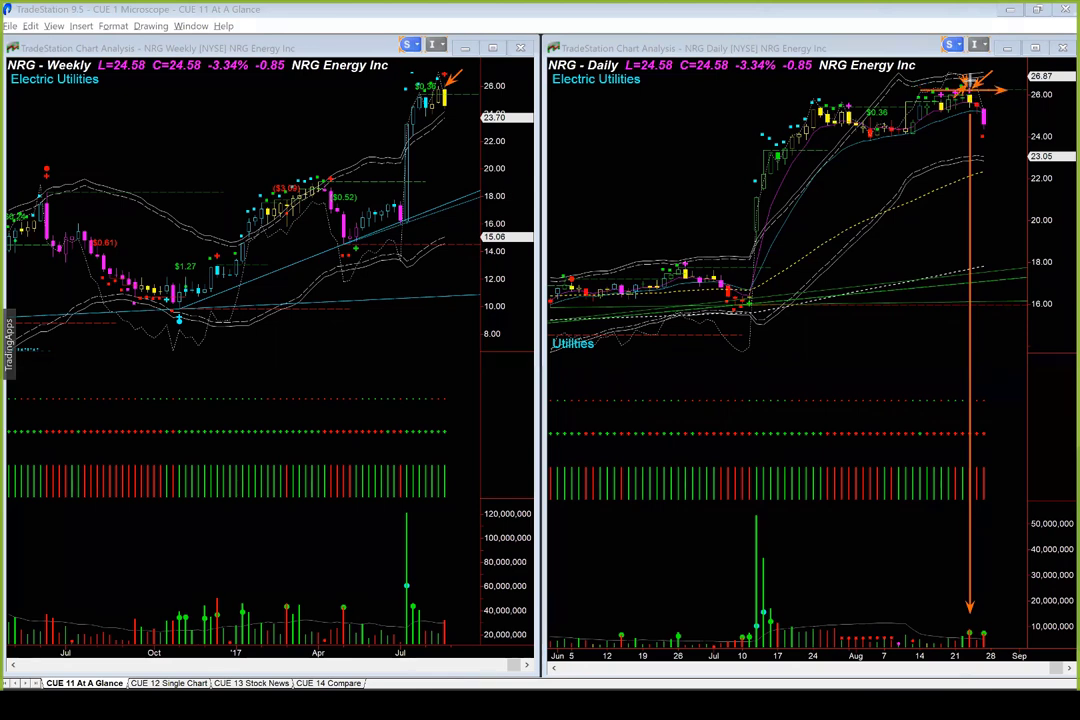
- Annotate the NRG daily chart with arrows at the recent high and the latest candle, and clear all the annotations
drag(920, 91, 1004, 91)
mouse_move(1003, 90)
mouse_down()
mouse_move(1033, 90)
mouse_move(990, 124)
mouse_up()
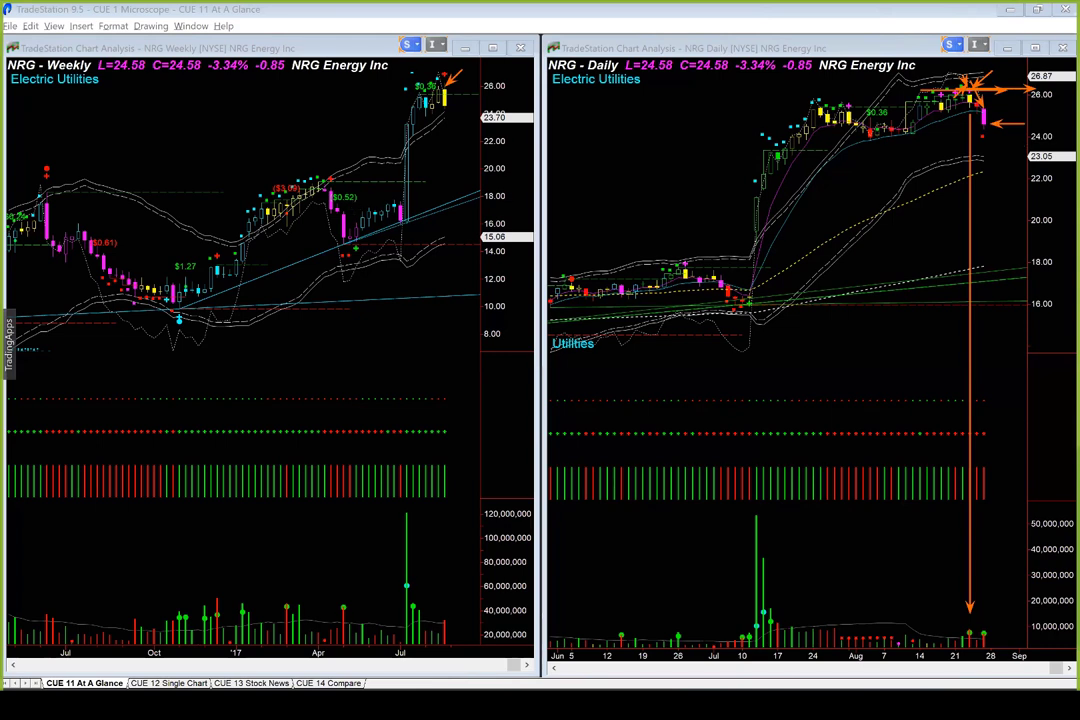
key(e)
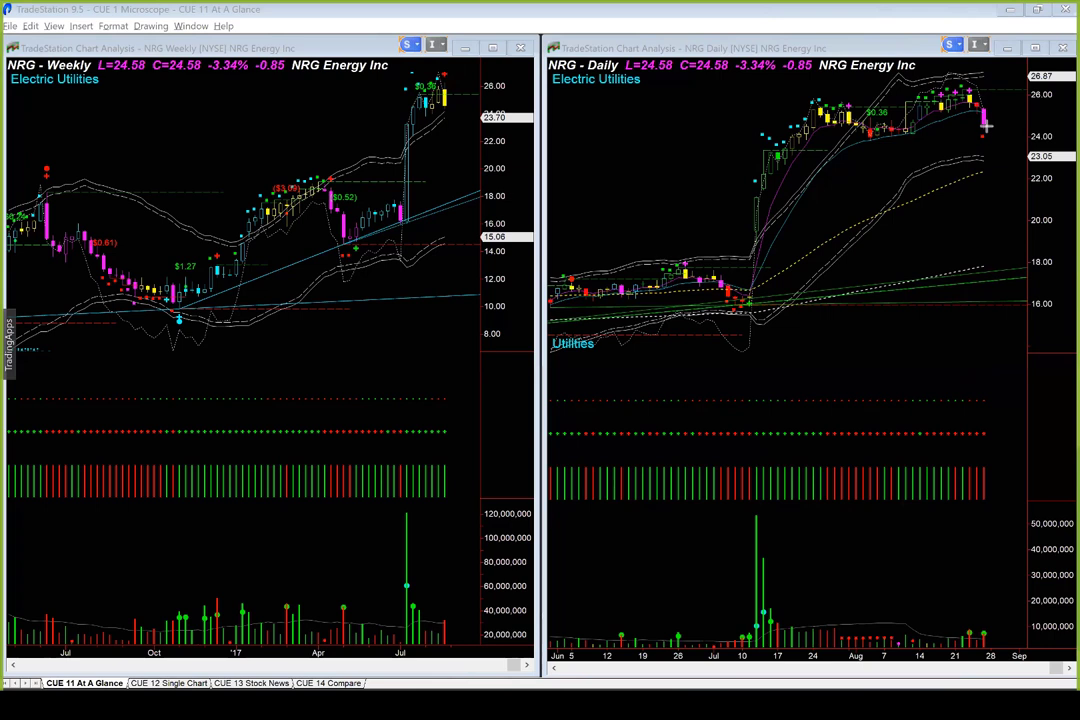
key(e)
- Draw level arrows and rising and falling path arrows on the NRG daily chart, plus a falling arrow on the weekly, and clear them
mouse_move(998, 118)
mouse_down()
mouse_move(1008, 105)
mouse_move(1031, 152)
mouse_up()
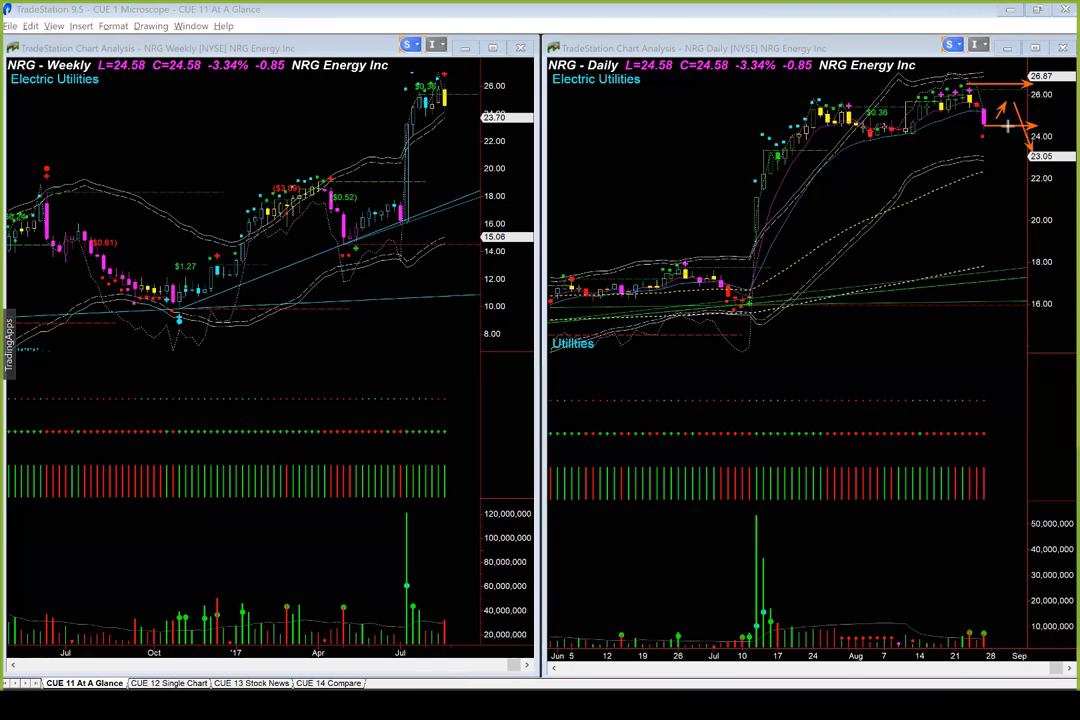
drag(999, 90, 1010, 79)
drag(441, 97, 490, 188)
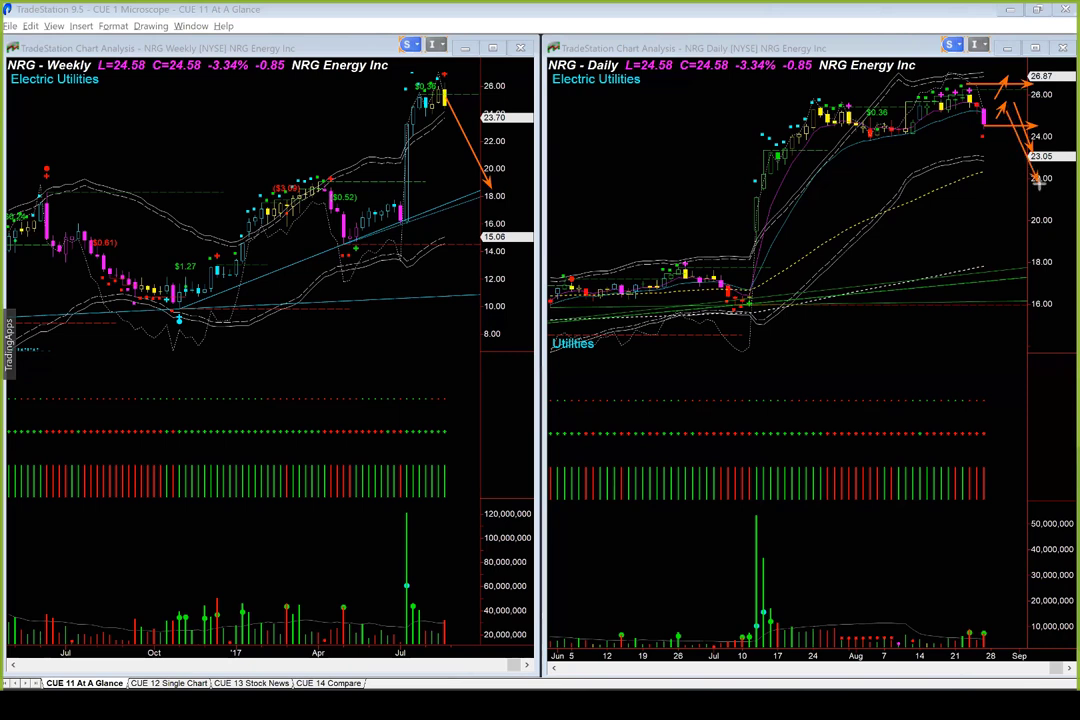
drag(1040, 182, 1037, 188)
key(Escape)
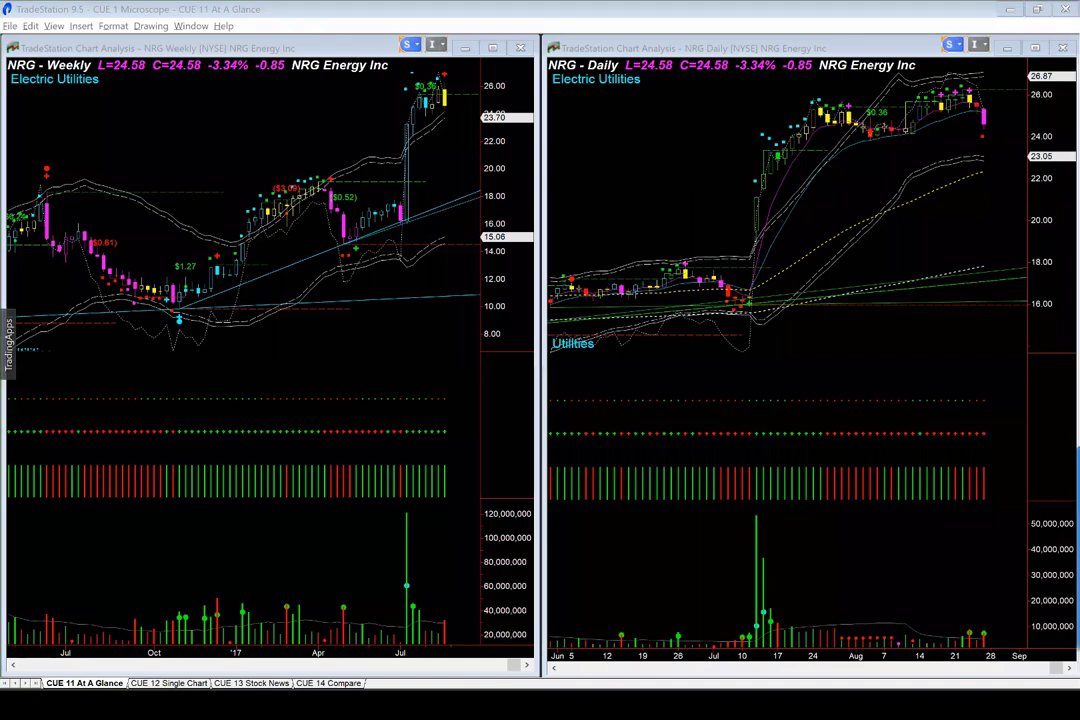
- Load the symbol MGEE into the charts, mark a support level below the latest daily candles with a horizontal arrow, and clear the annotations
click(280, 131)
text(mgee)
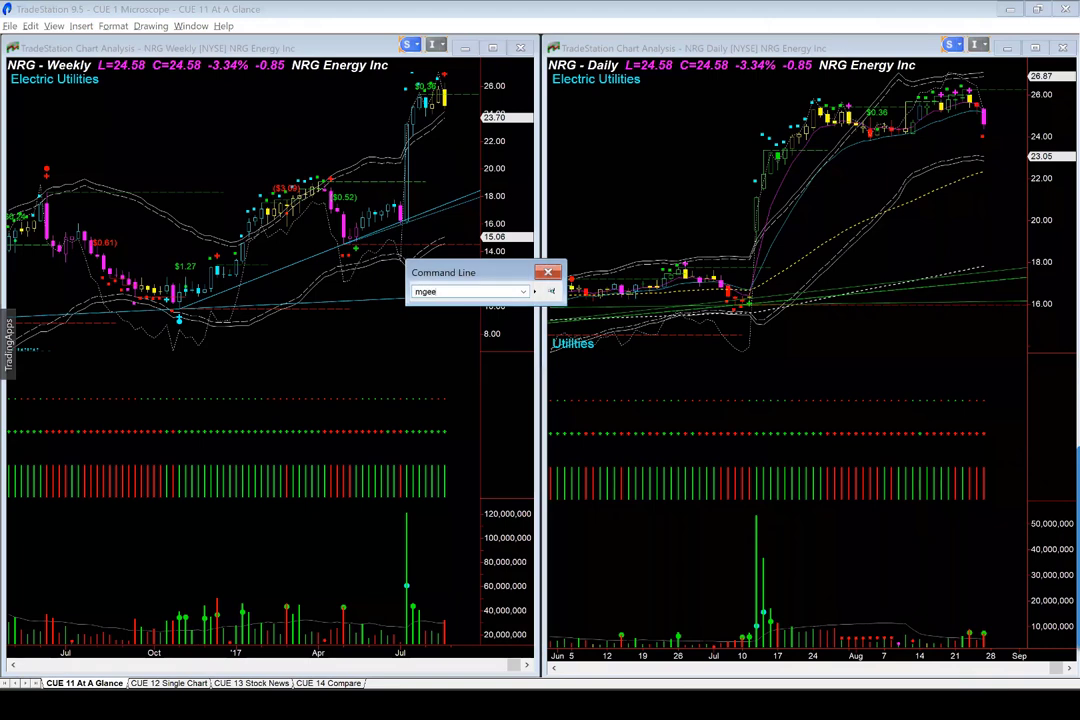
key(Return)
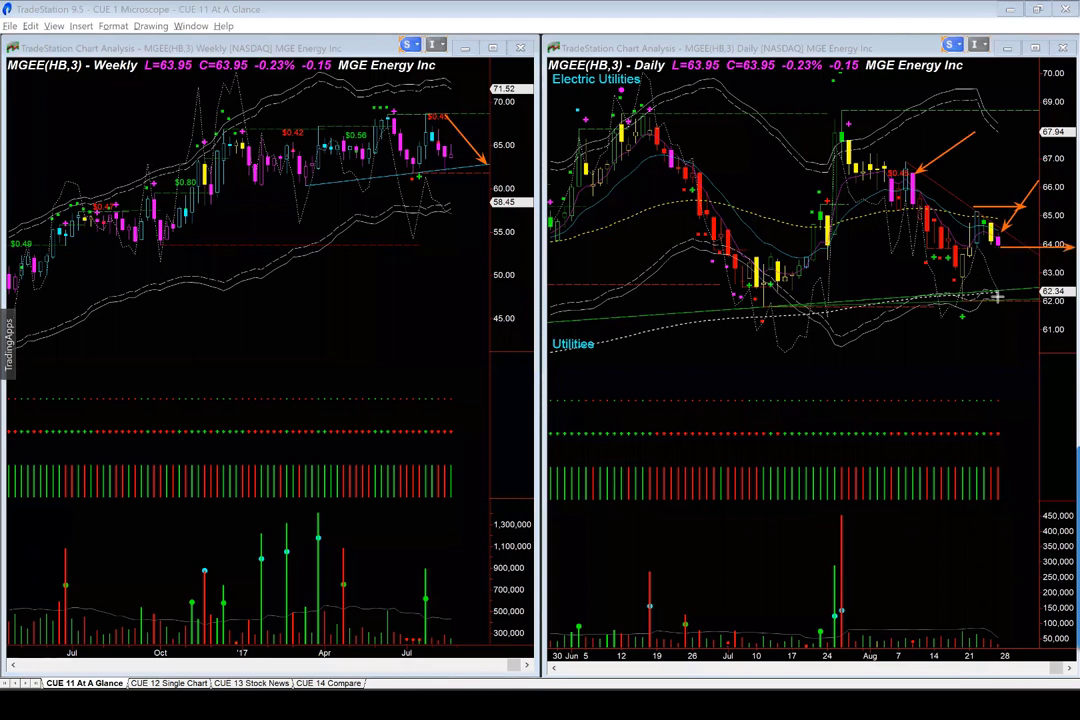
drag(993, 289, 1035, 289)
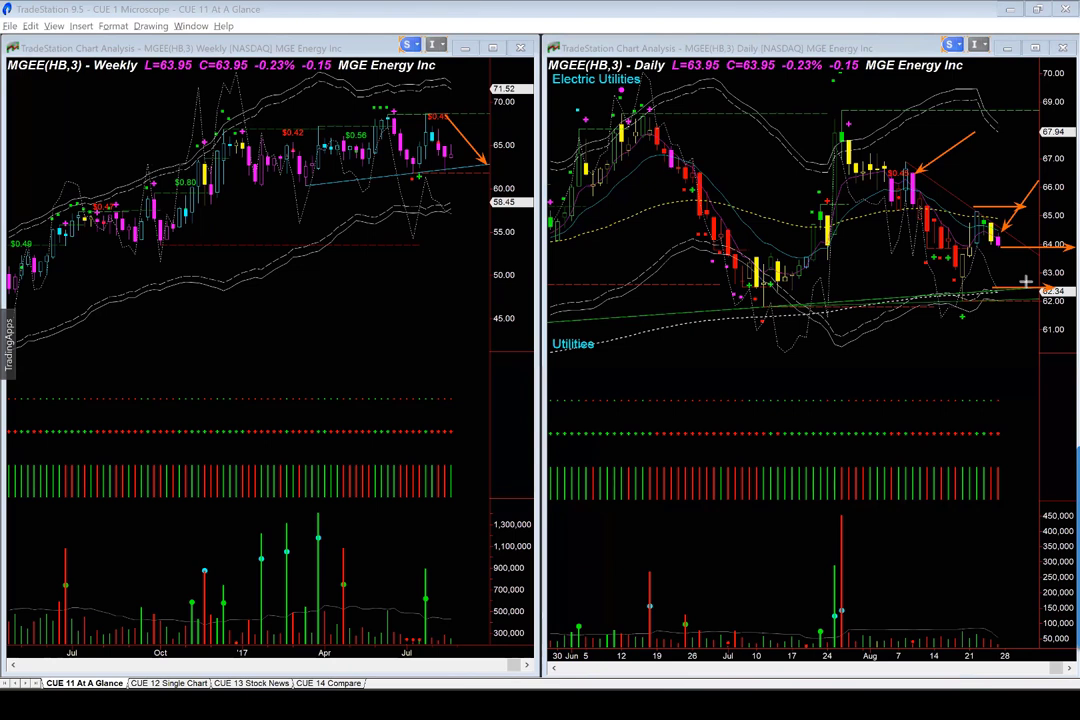
key(Escape)
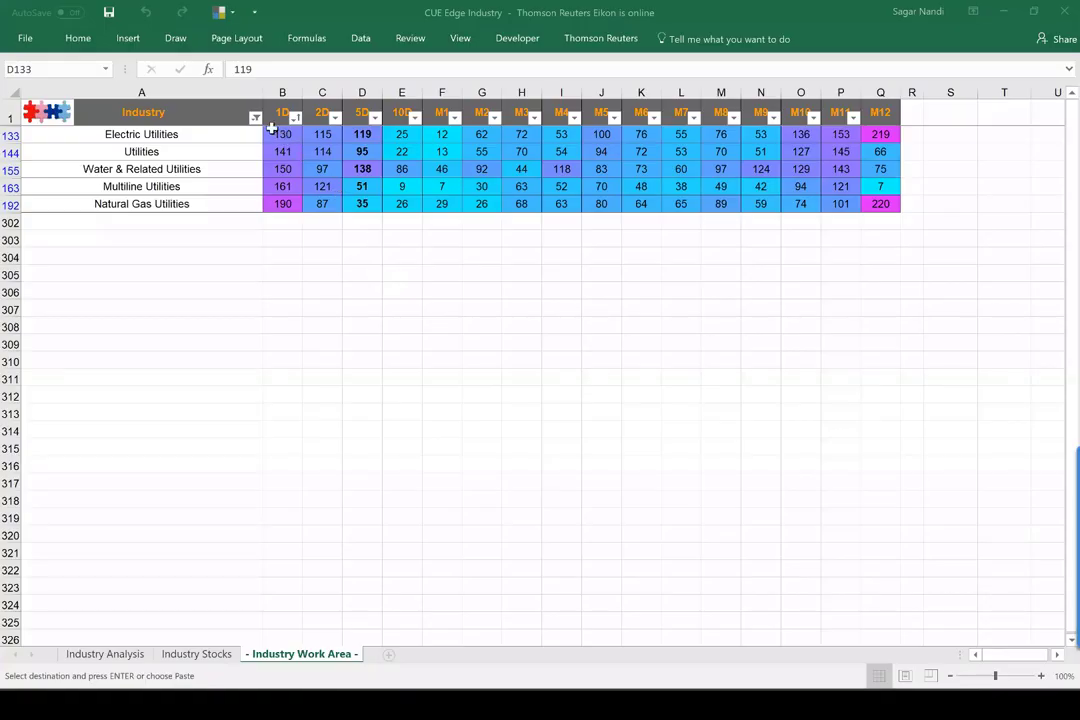
- In Excel's Industry Work Area sheet, clear the Industry filter and sort the list by 5D from smallest to largest
click(255, 118)
key(Escape)
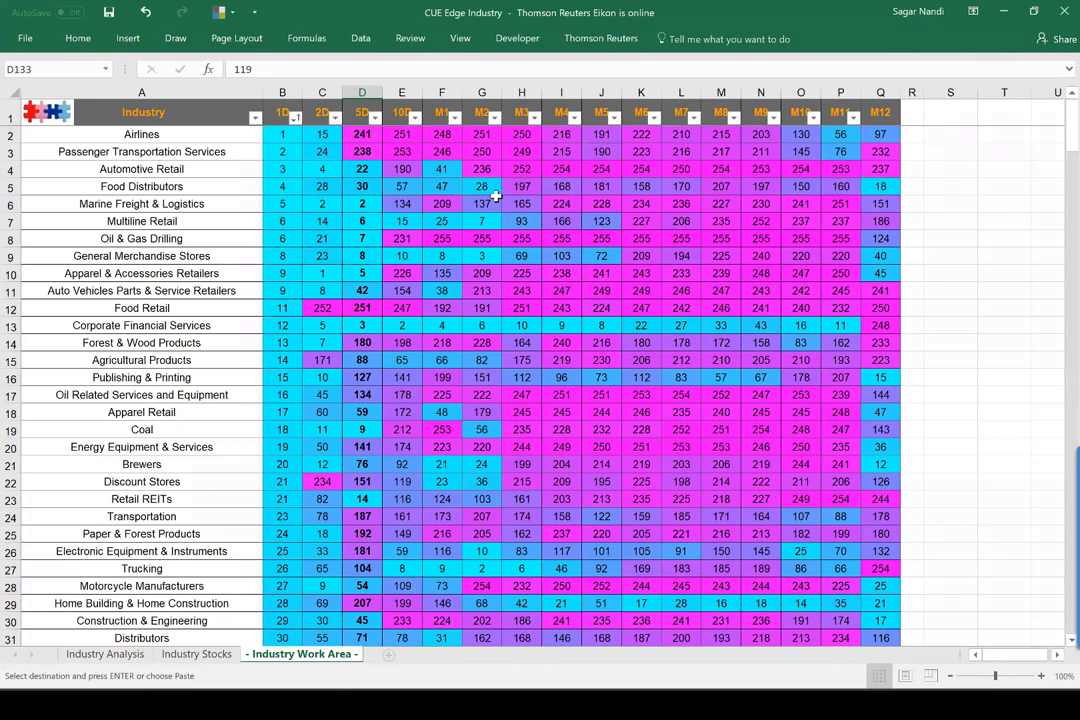
click(375, 118)
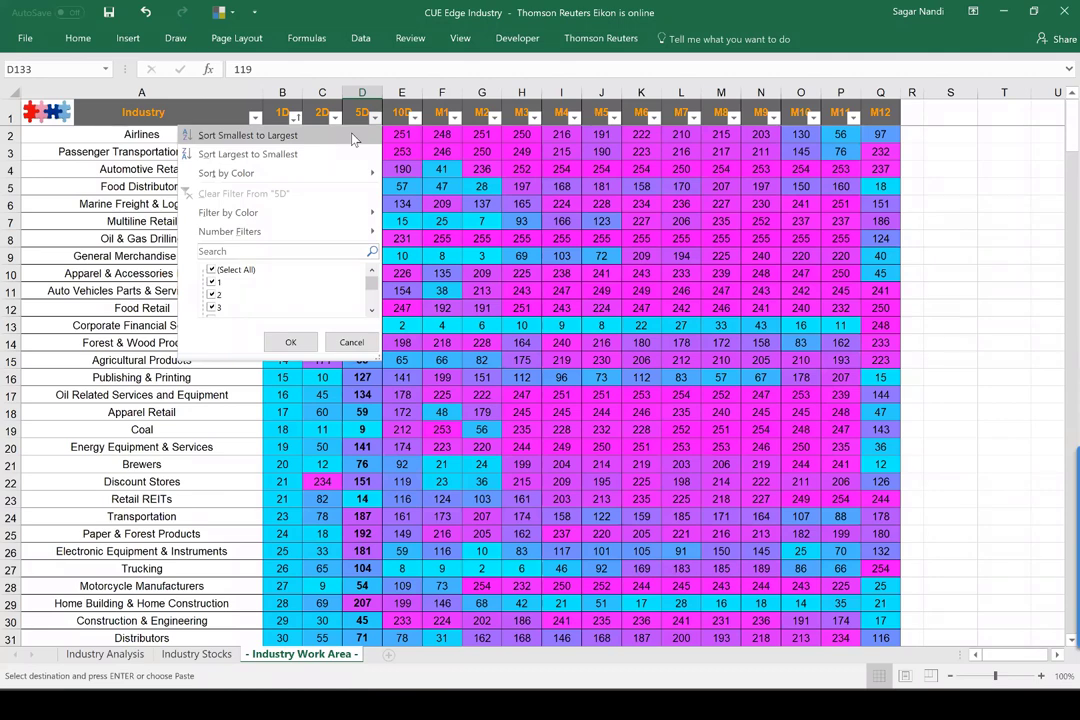
click(352, 138)
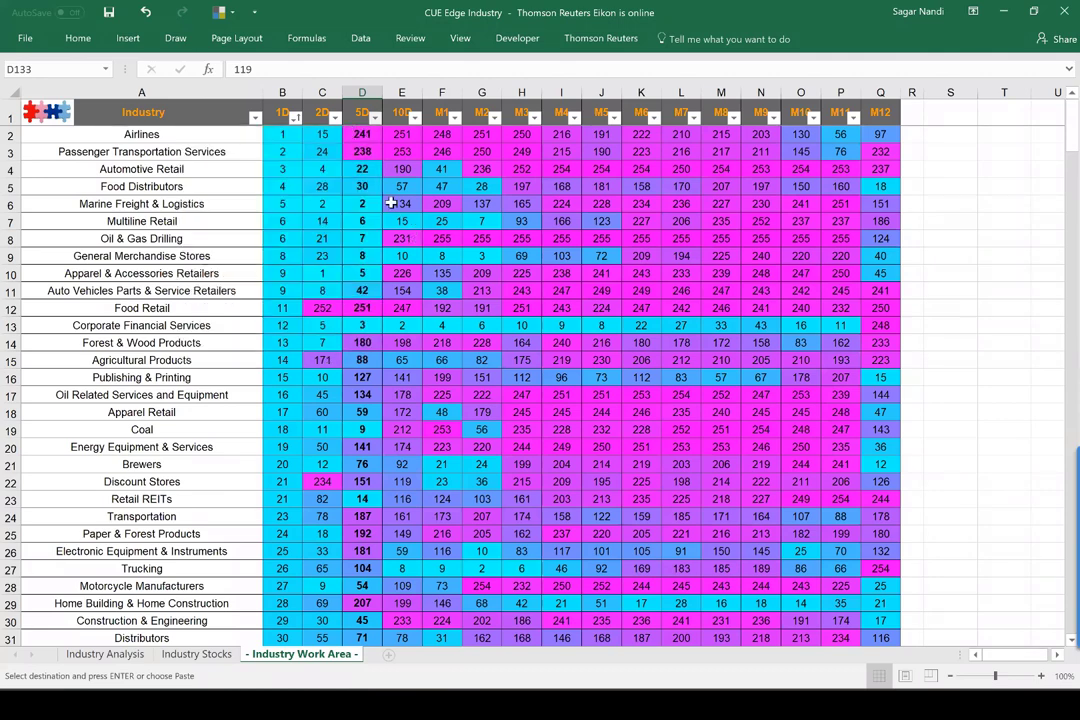
drag(362, 137, 358, 441)
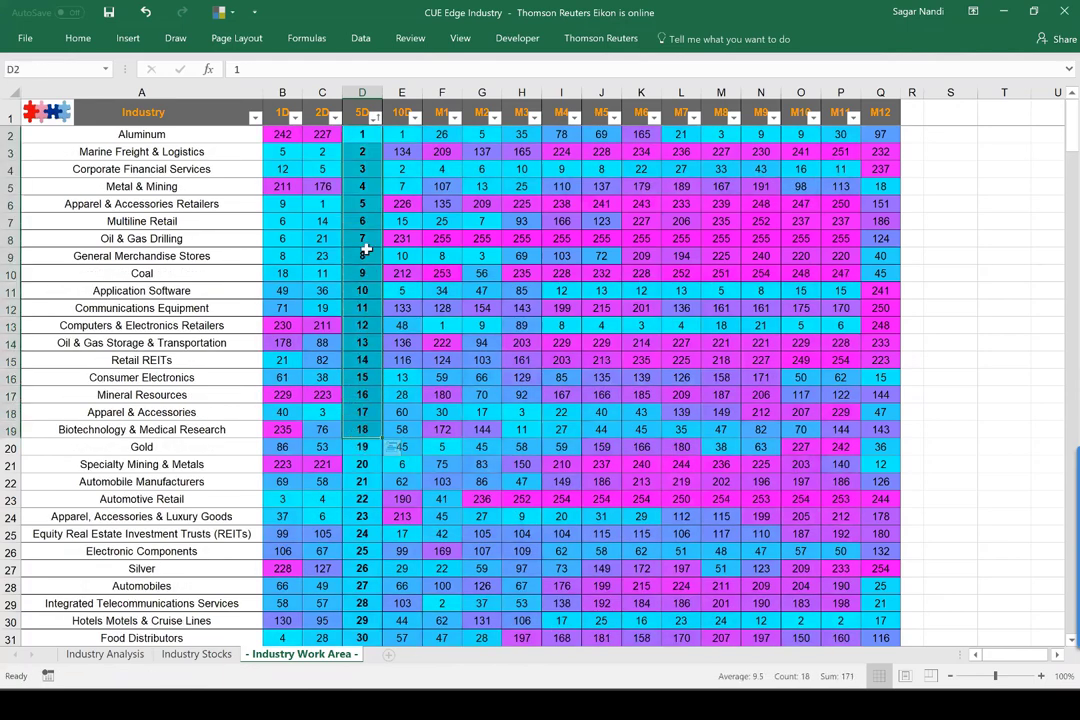
- Sort by 5D from largest to smallest and select the rank histories of Renewable Energy Equipment & Services and Independent Power Producers & Energy Traders
click(374, 118)
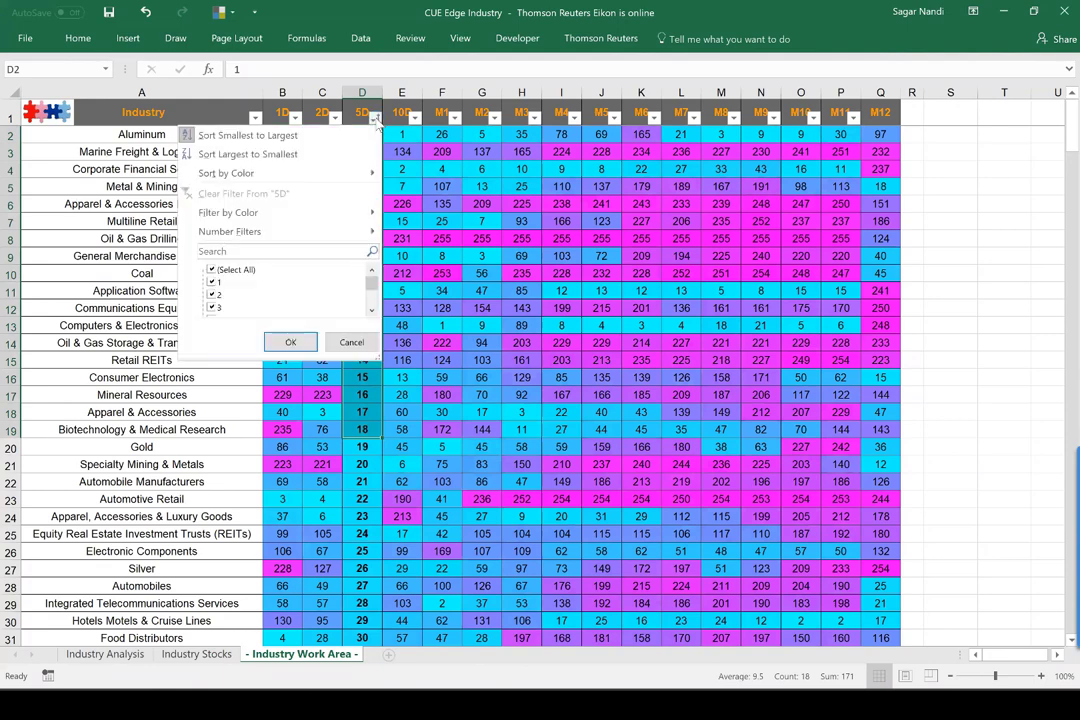
click(345, 152)
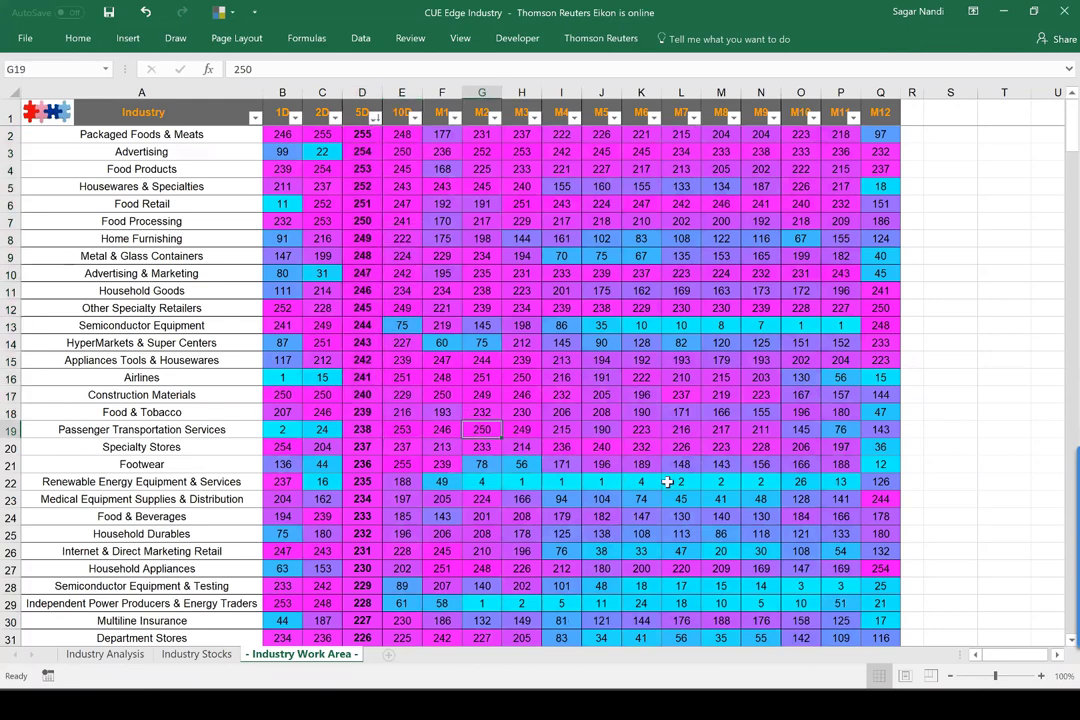
click(820, 481)
drag(820, 481, 358, 484)
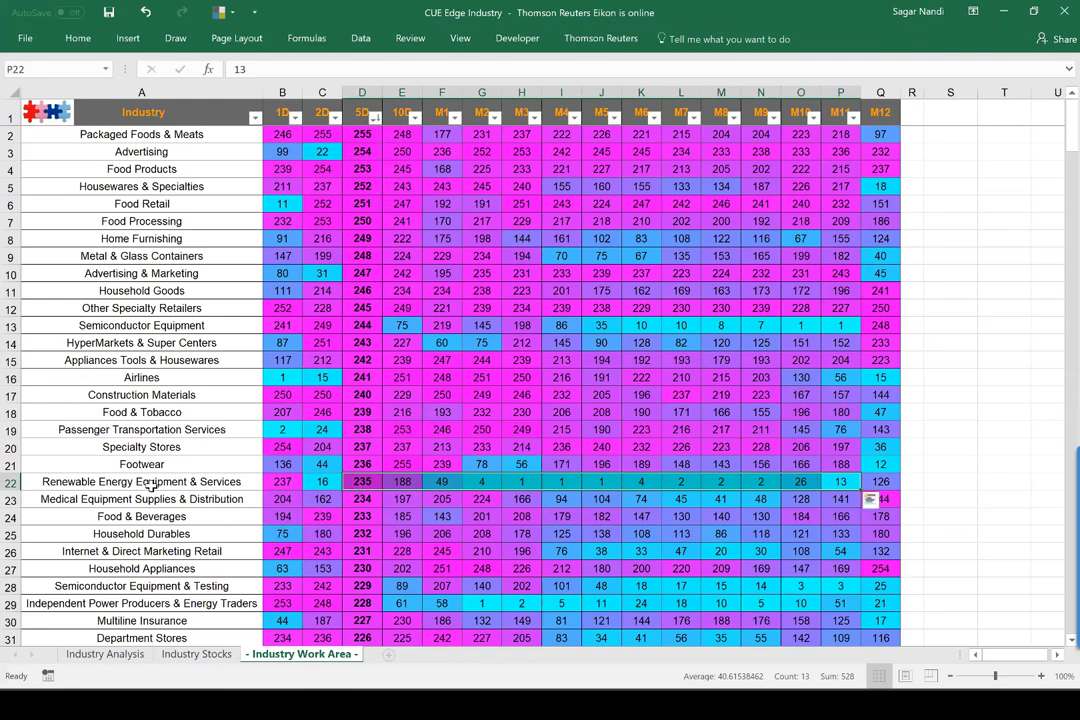
click(157, 488)
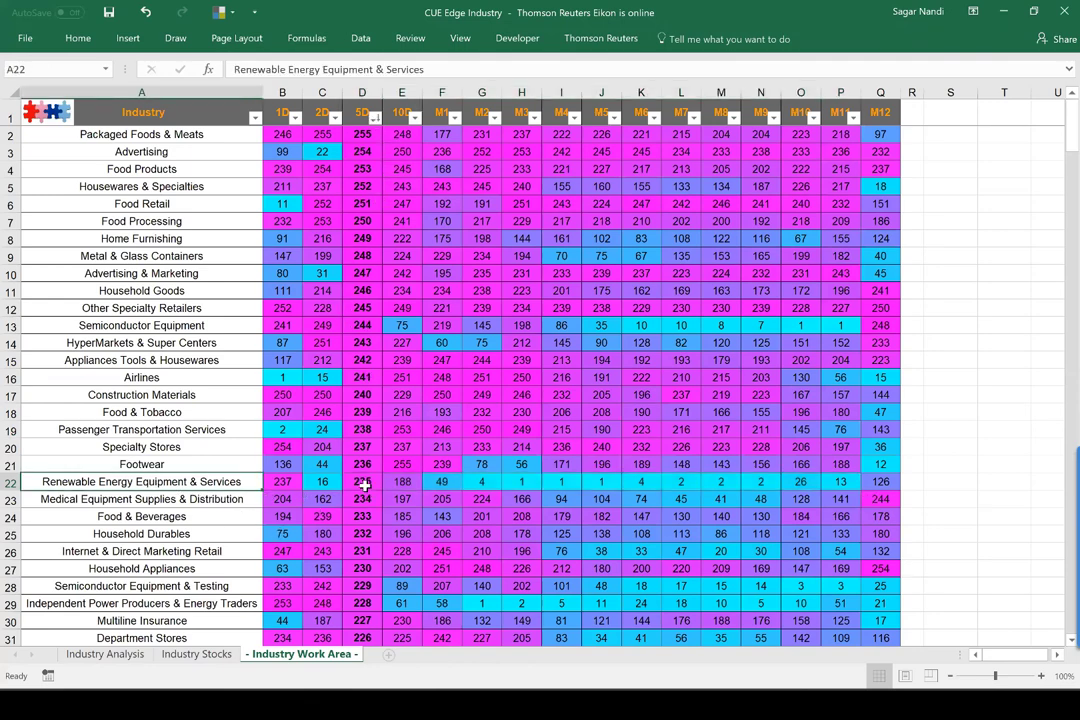
drag(364, 486, 830, 478)
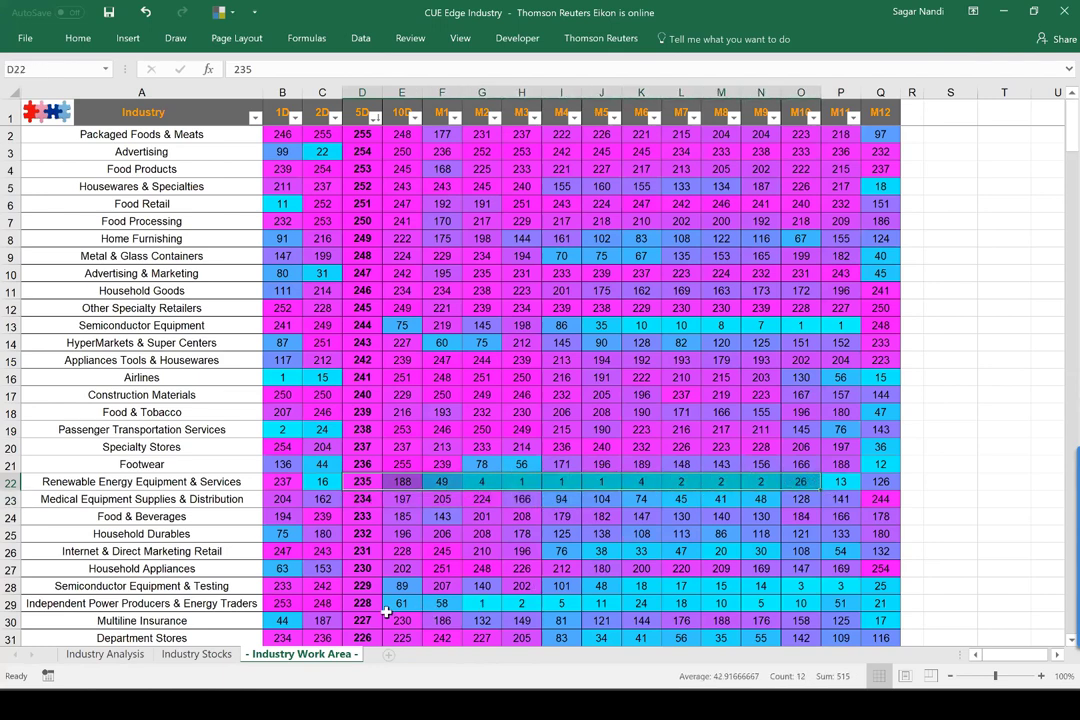
click(137, 604)
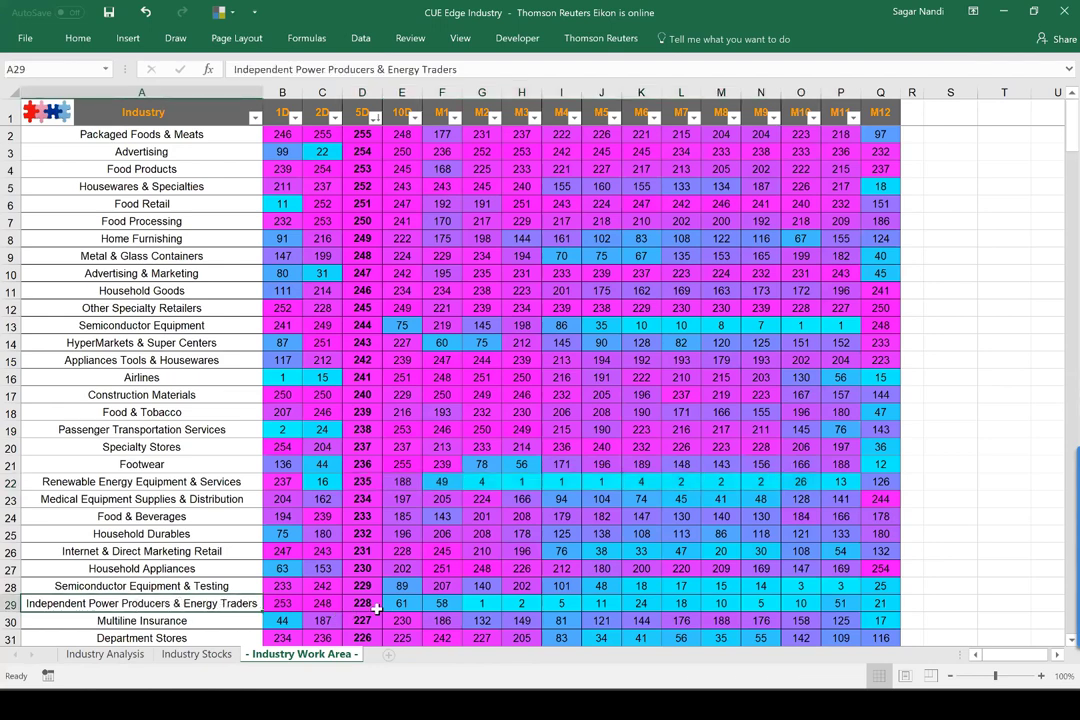
drag(361, 604, 848, 605)
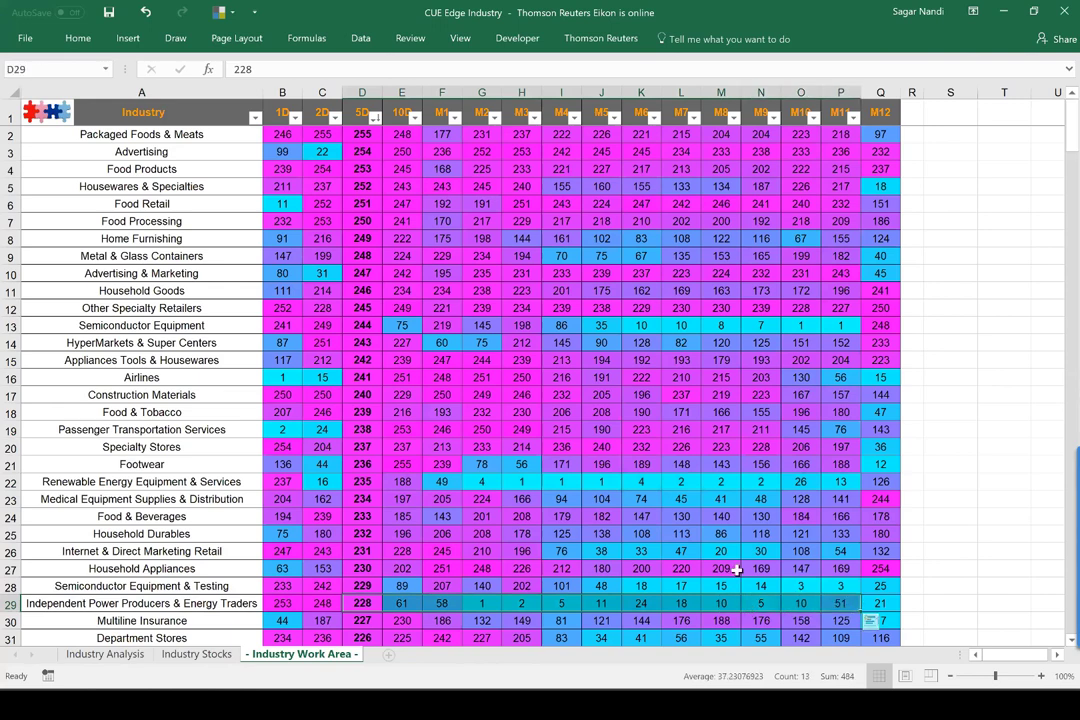
- Sort the industries by 5D from smallest to largest and select the 5D to M11 ranks of Marine Freight & Logistics
click(374, 118)
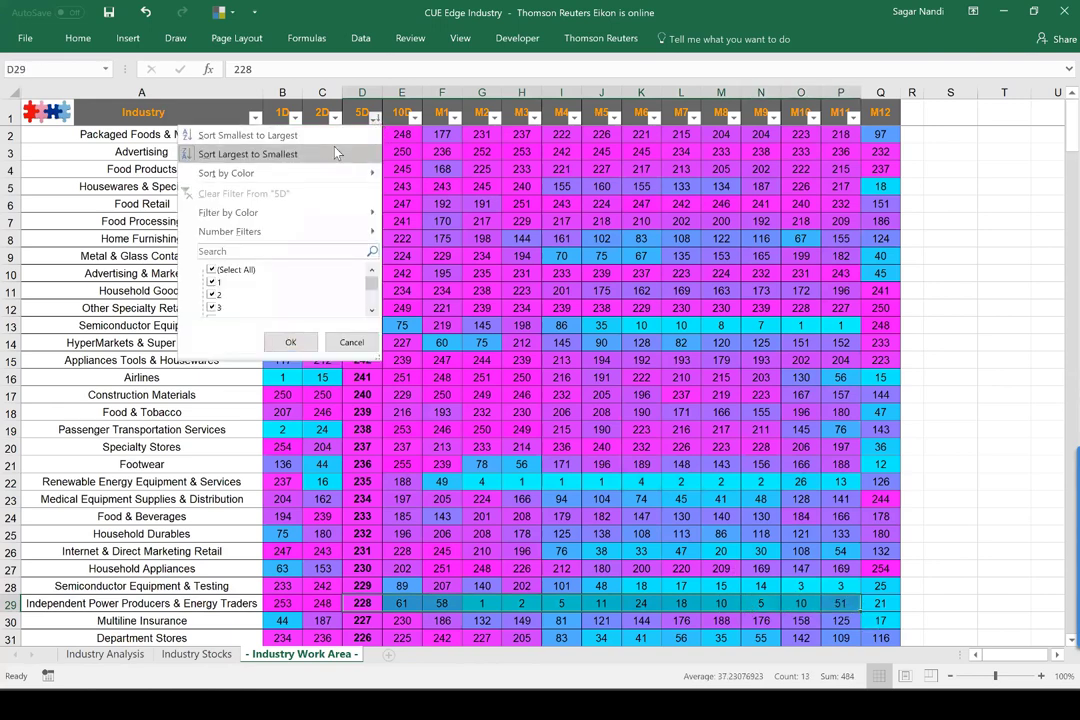
click(401, 201)
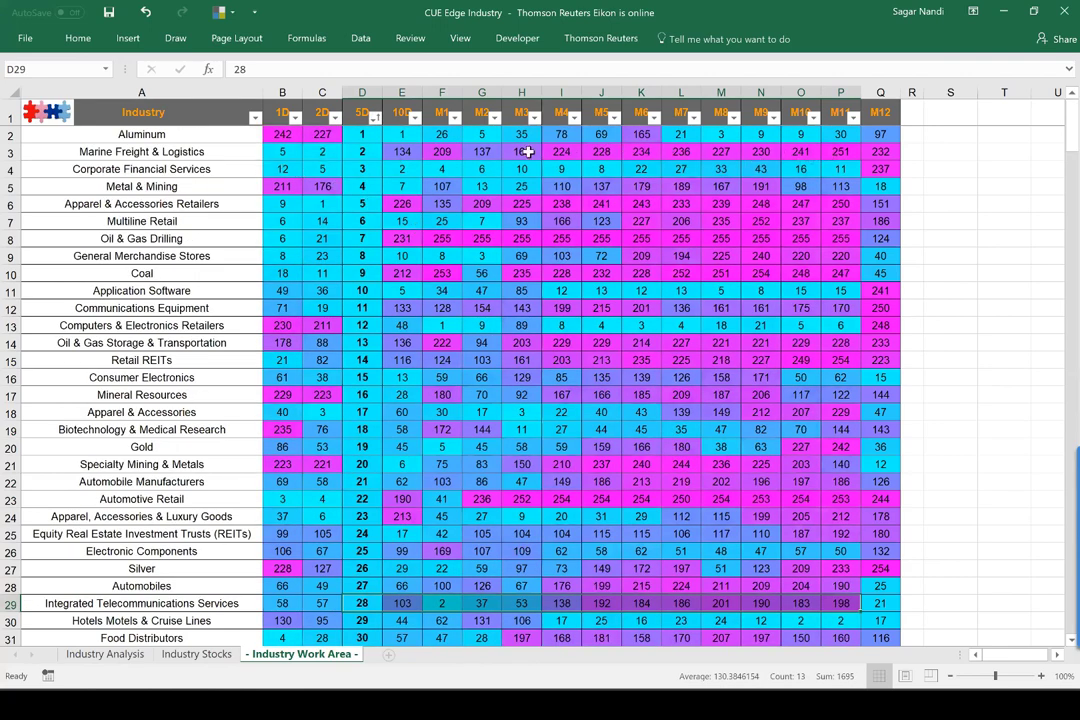
drag(840, 151, 357, 152)
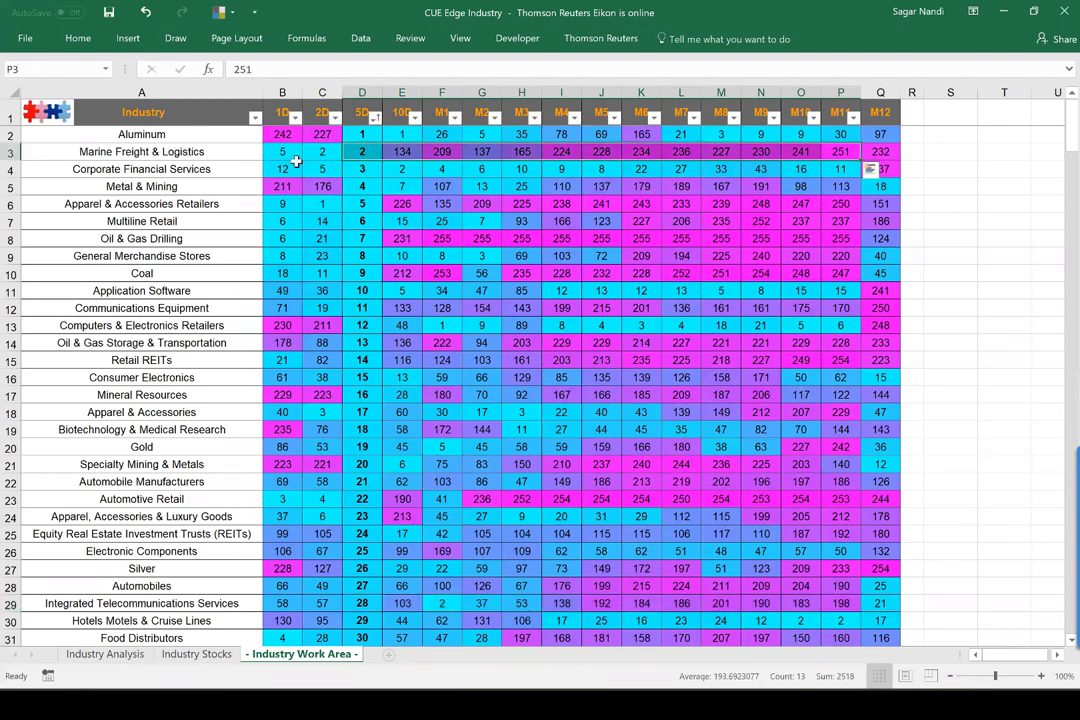
drag(841, 152, 356, 152)
click(355, 152)
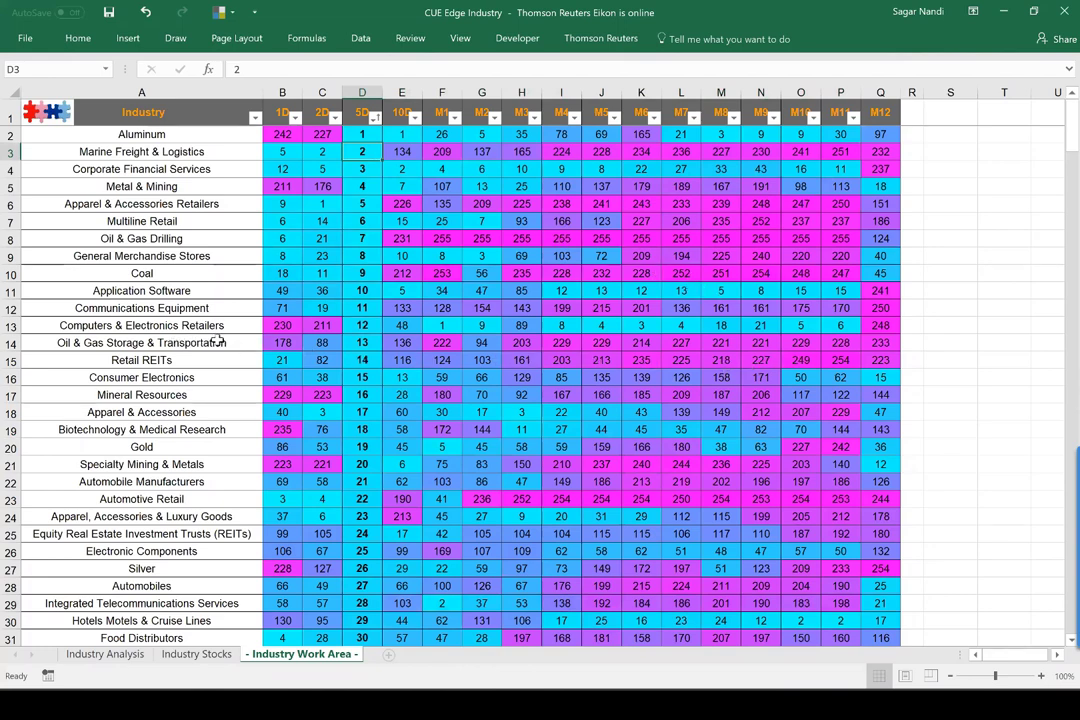
- Examine the rank histories of Oil & Gas Storage & Transportation and Apparel, Accessories & Luxury Goods by selecting their row cells
drag(755, 343, 358, 342)
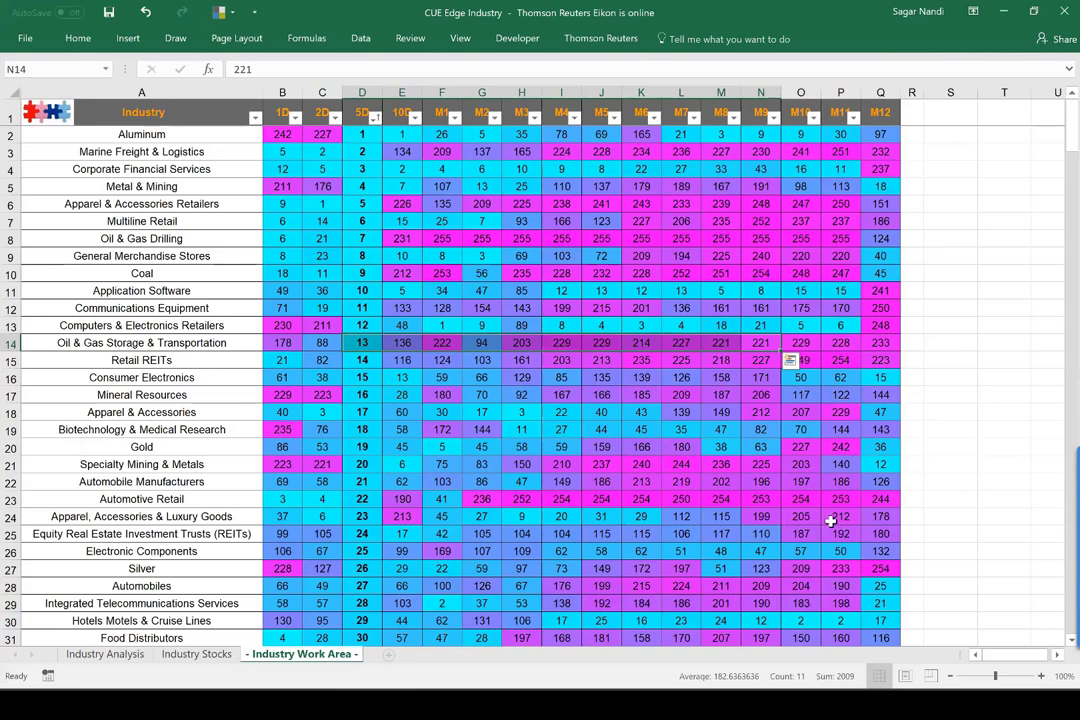
drag(838, 516, 400, 514)
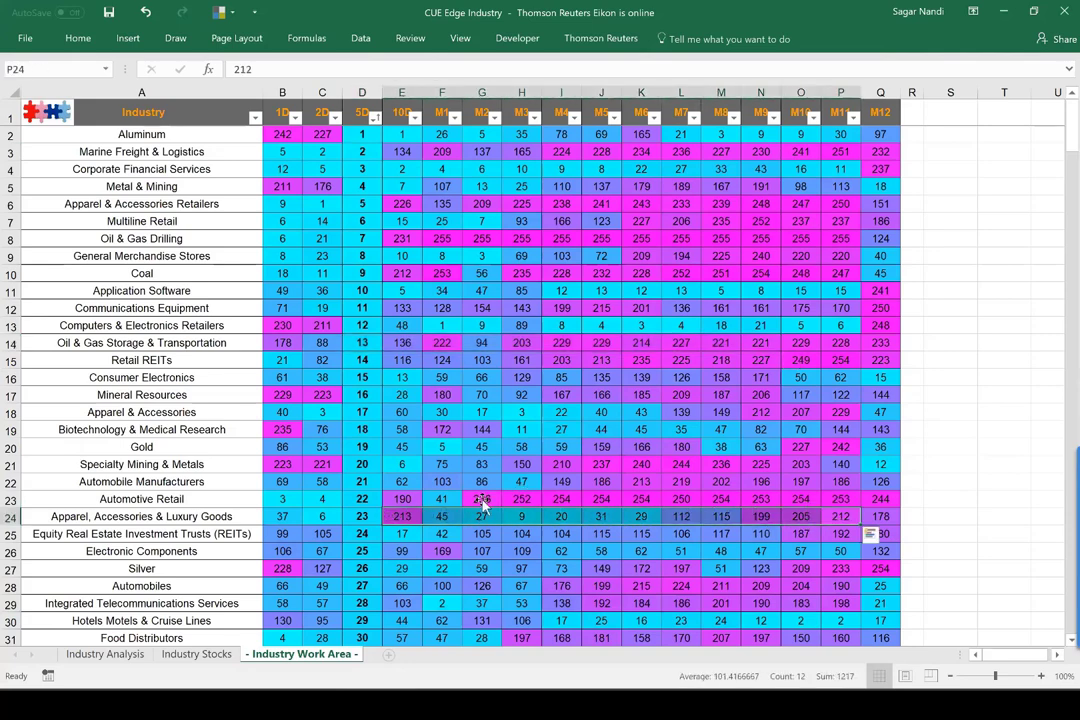
click(359, 516)
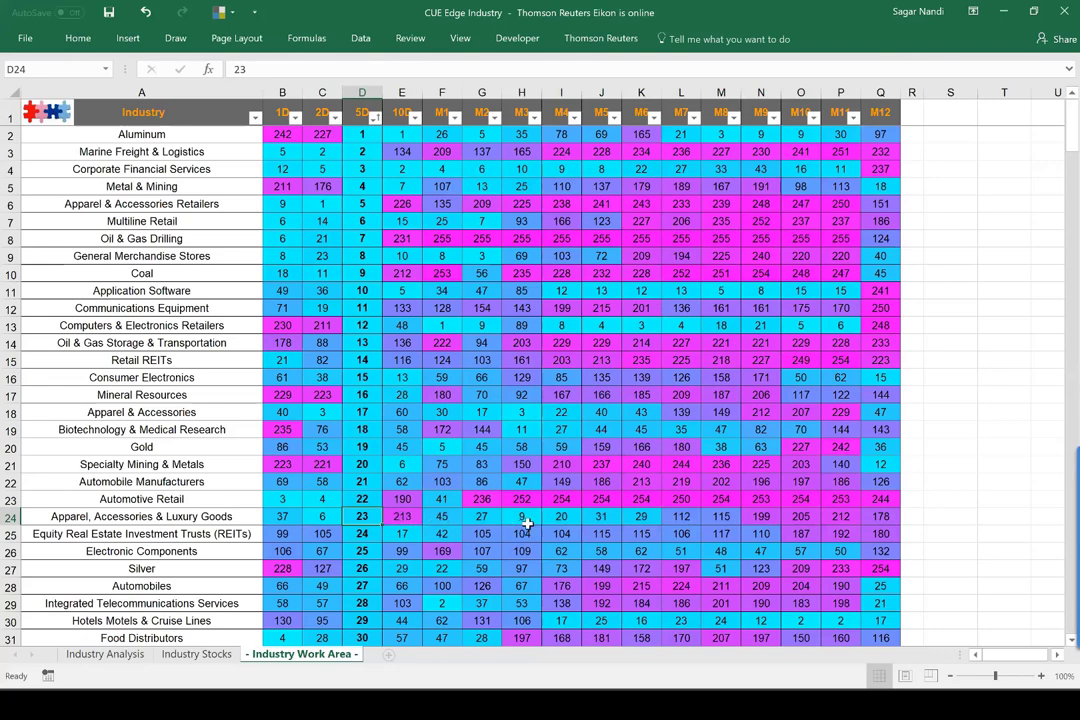
drag(762, 516, 364, 514)
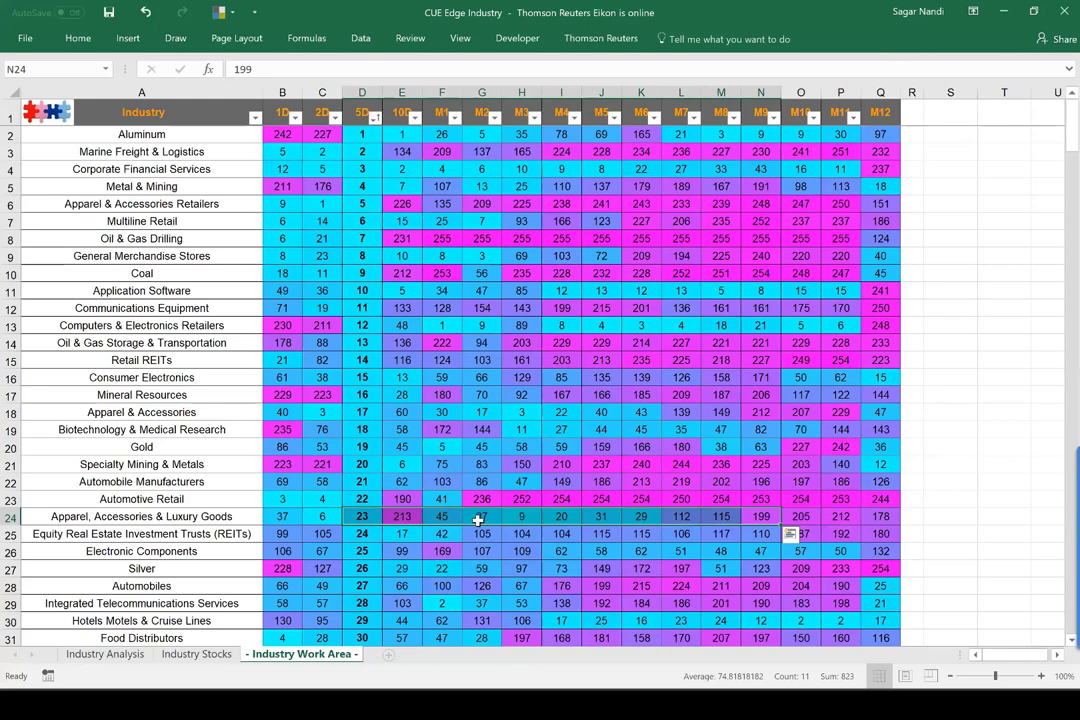
click(250, 516)
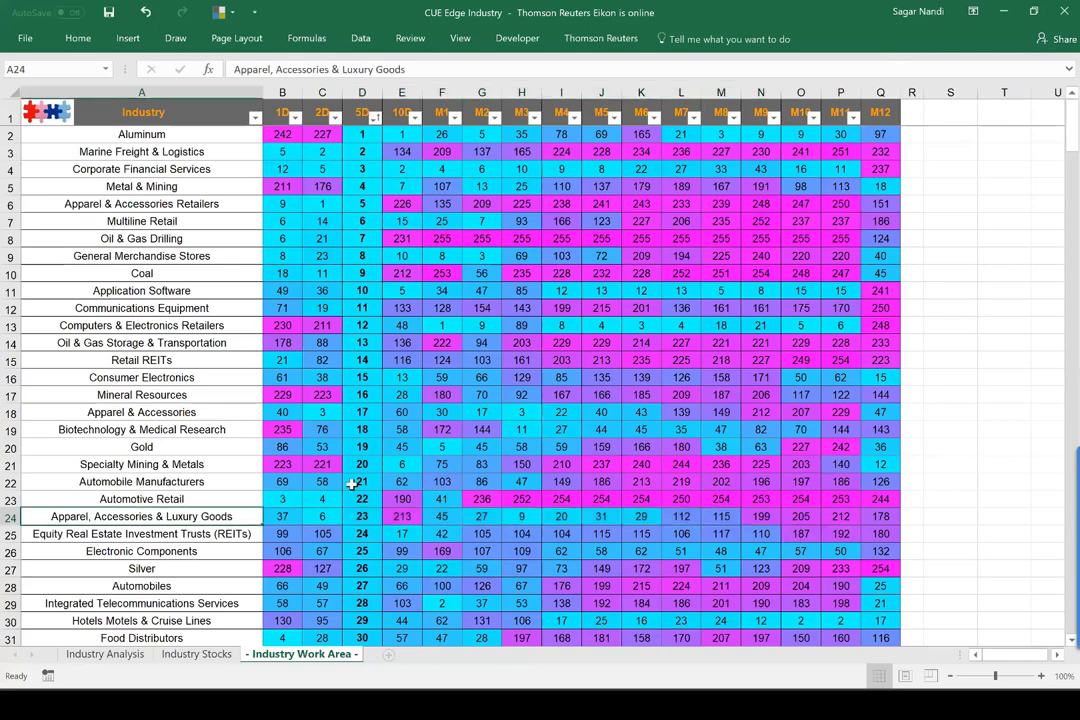
click(487, 371)
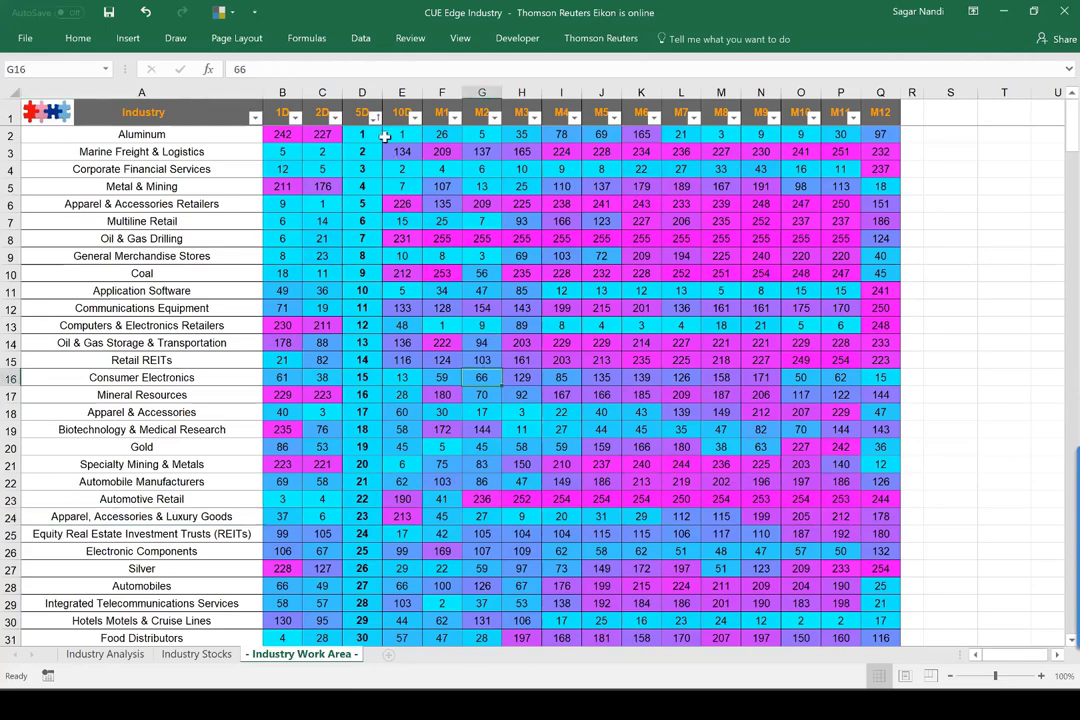
- Reapply the smallest-to-largest sort on 5D and sort the industries by 1D from smallest to largest
click(374, 118)
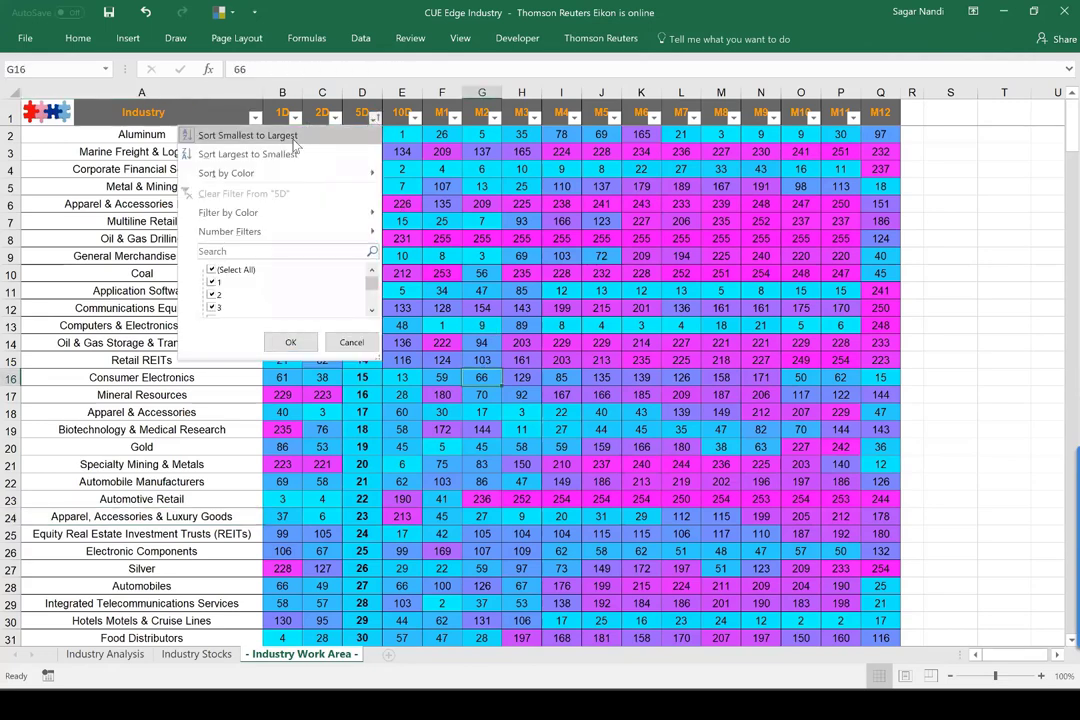
click(250, 135)
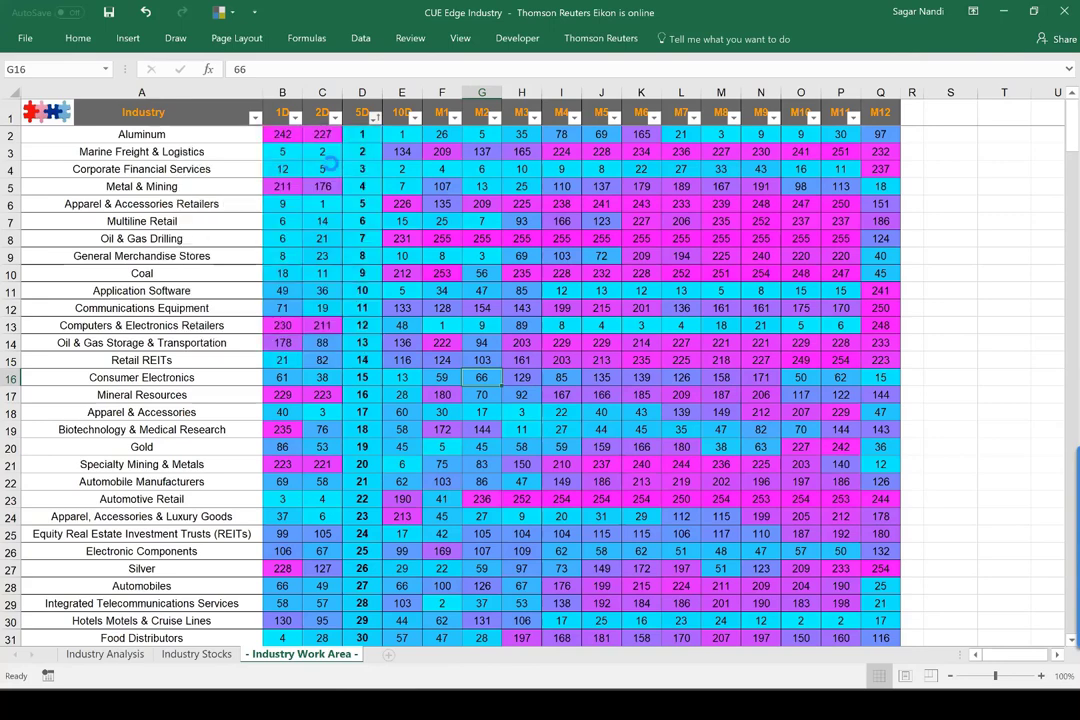
click(295, 118)
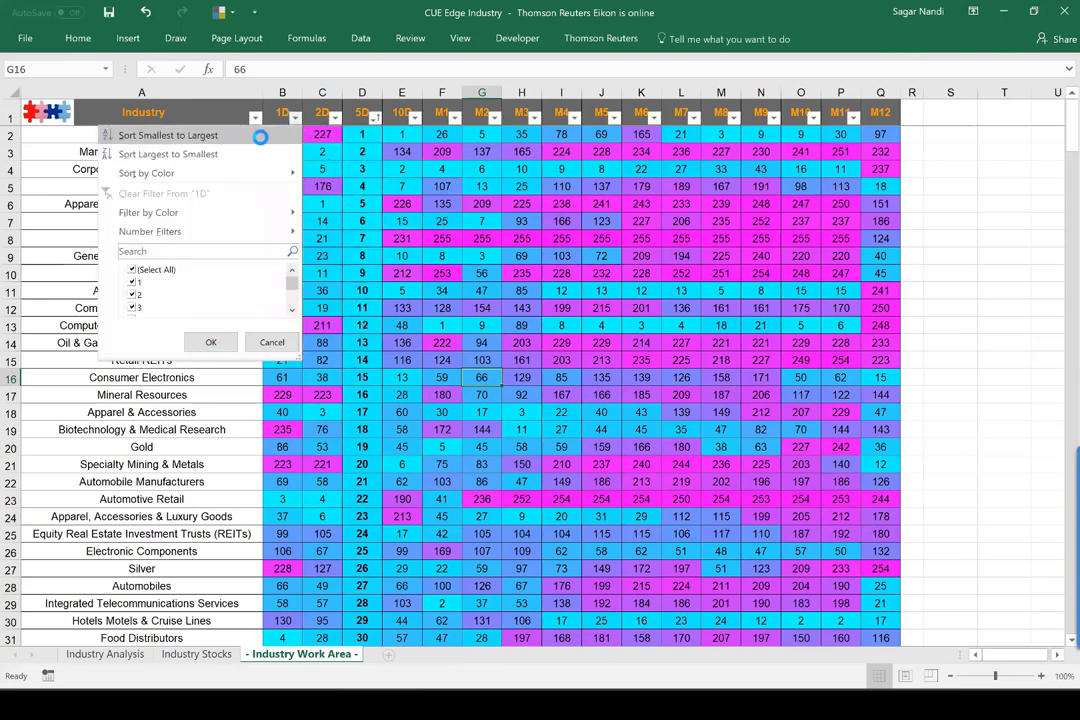
click(220, 134)
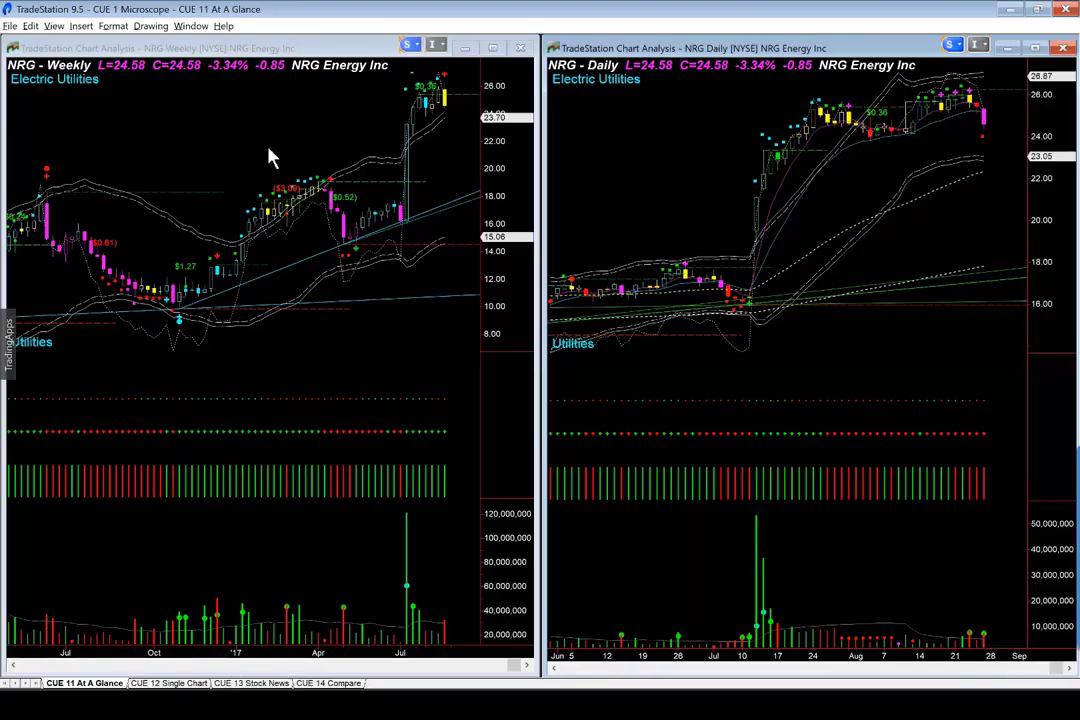
- Load the symbol FL in the weekly and daily charts in place of NRG
click(183, 126)
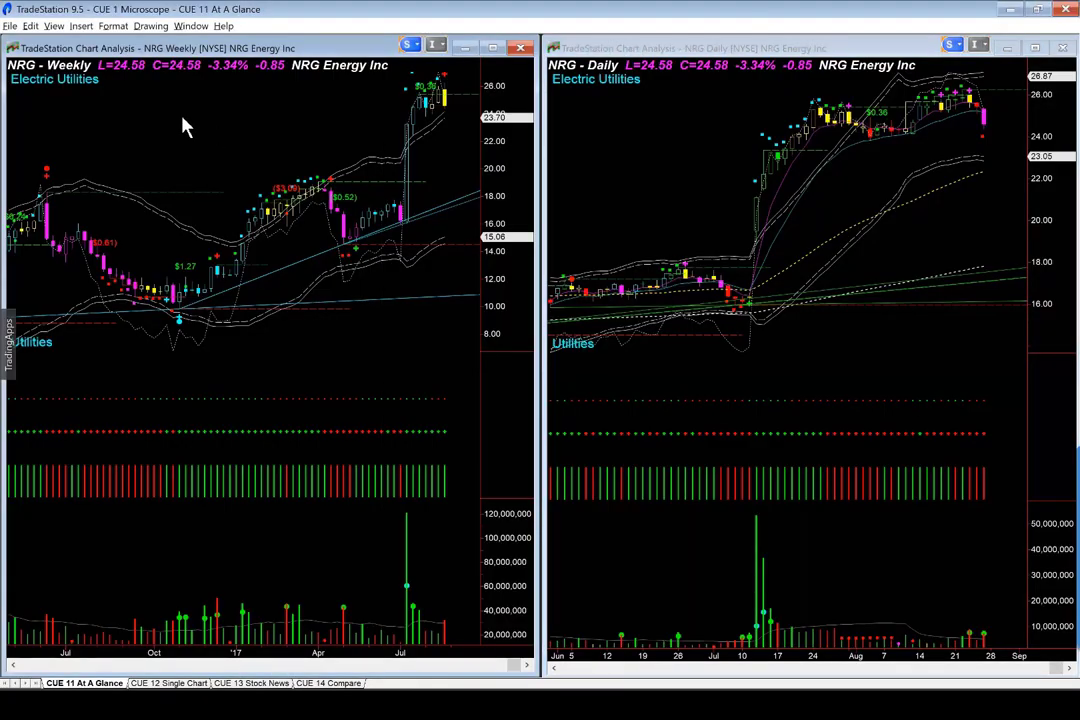
text(FL)
key(Return)
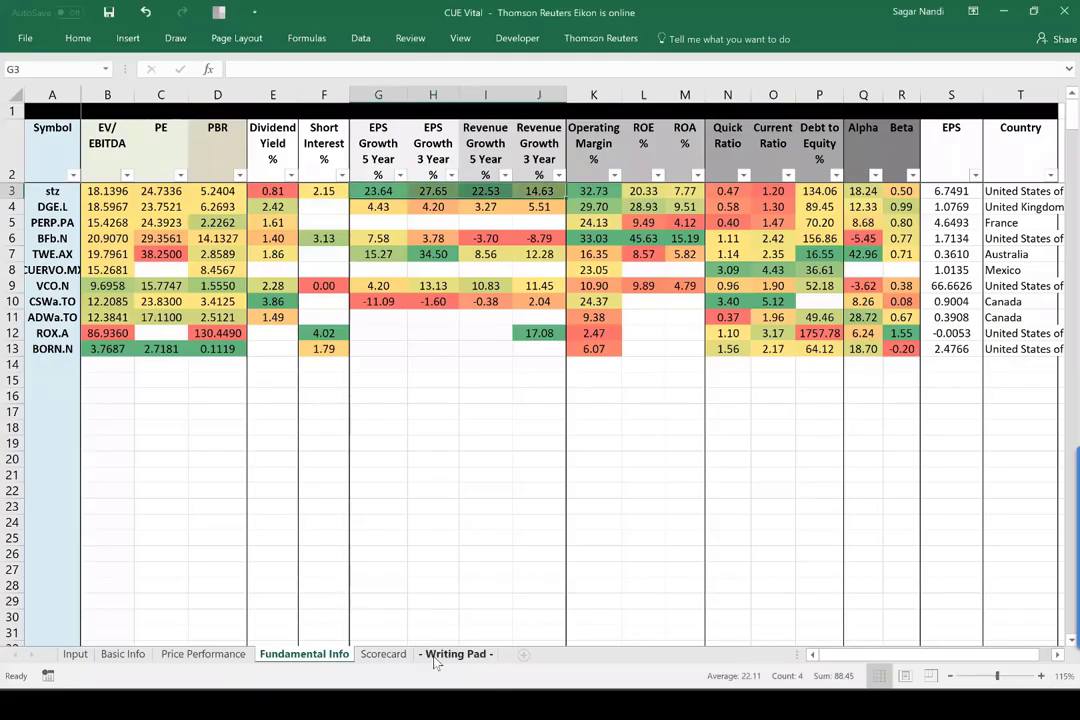
- Switch to the CUE Vital Scorecard for Foot Locker and examine its earnings quality, value, short squeeze, and EPS and revenue growth scores
click(383, 654)
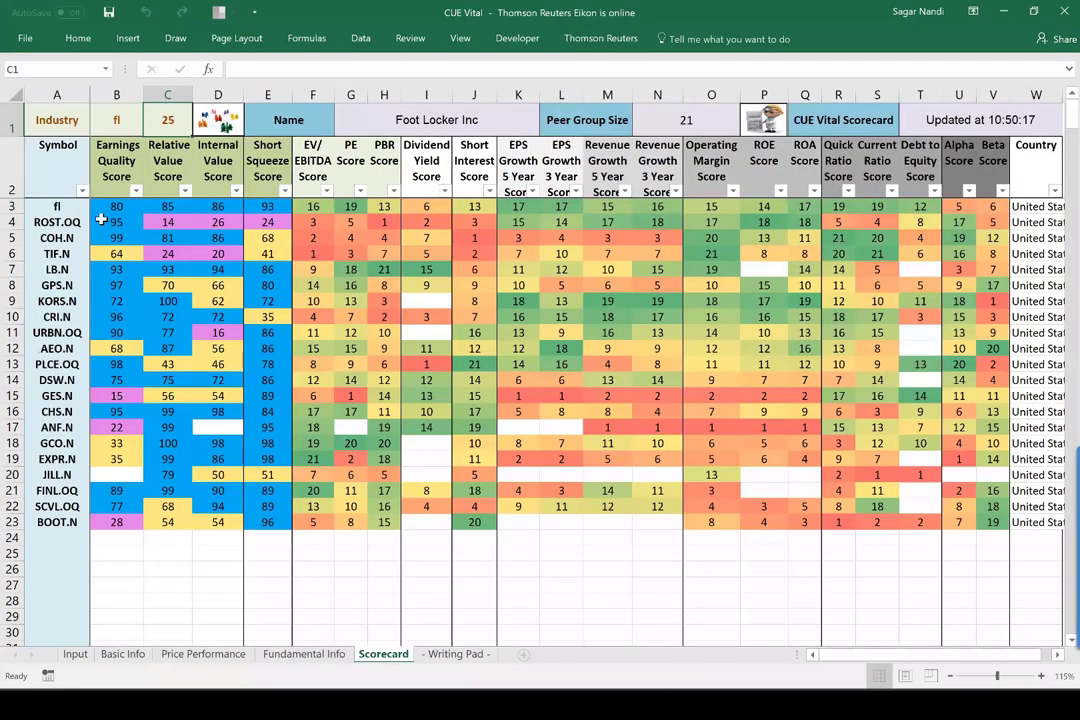
drag(106, 207, 226, 212)
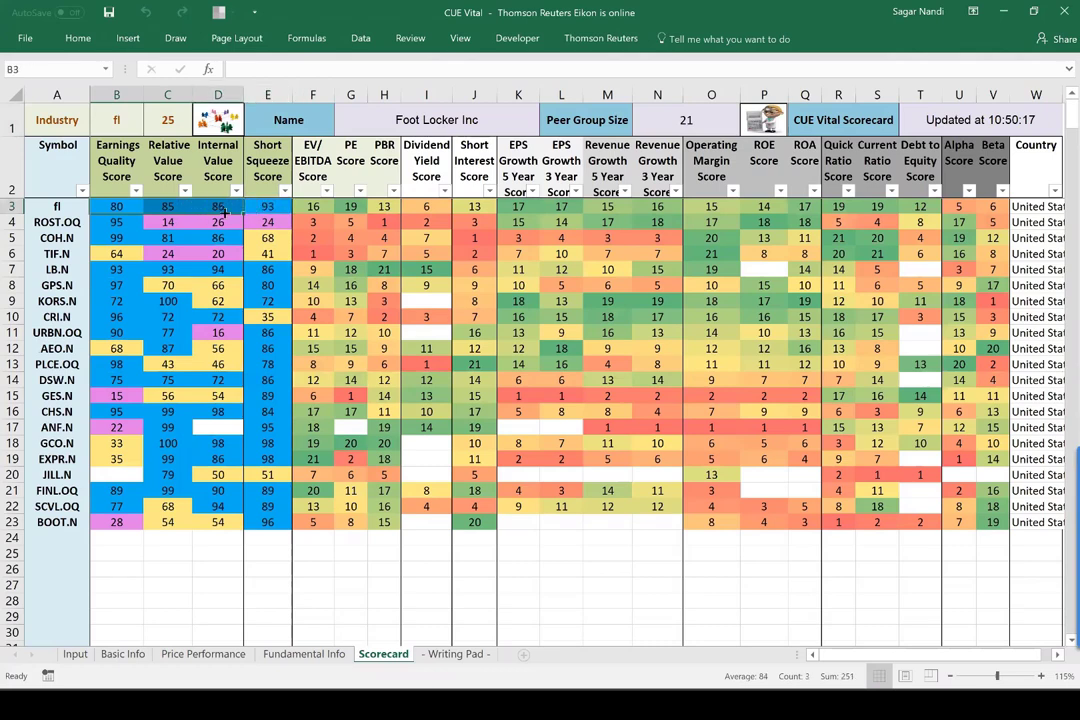
click(267, 206)
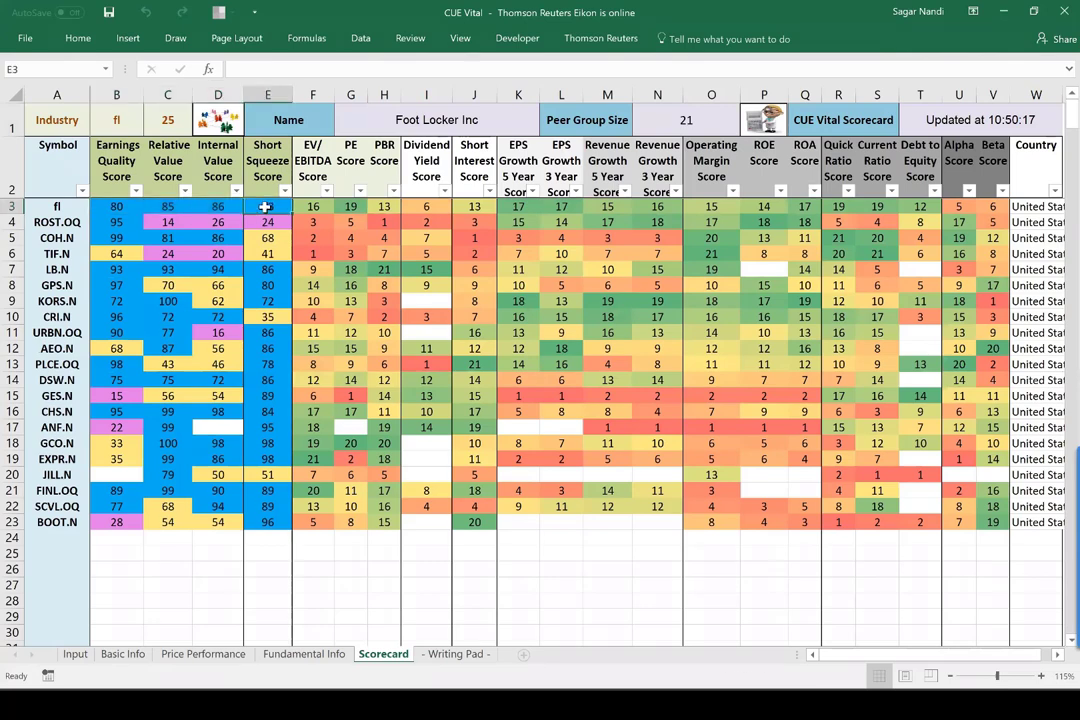
drag(516, 207, 656, 208)
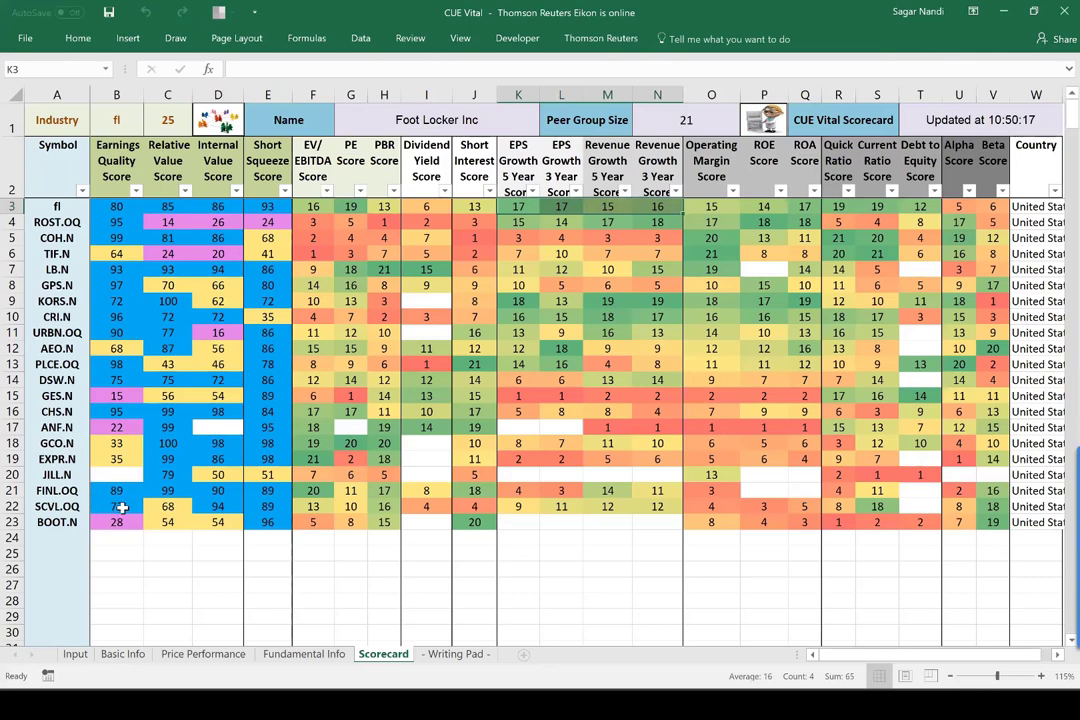
- Compare the KORS.N and fl rows, then review fl's four headline scores and its EPS and revenue growth scores again
click(58, 302)
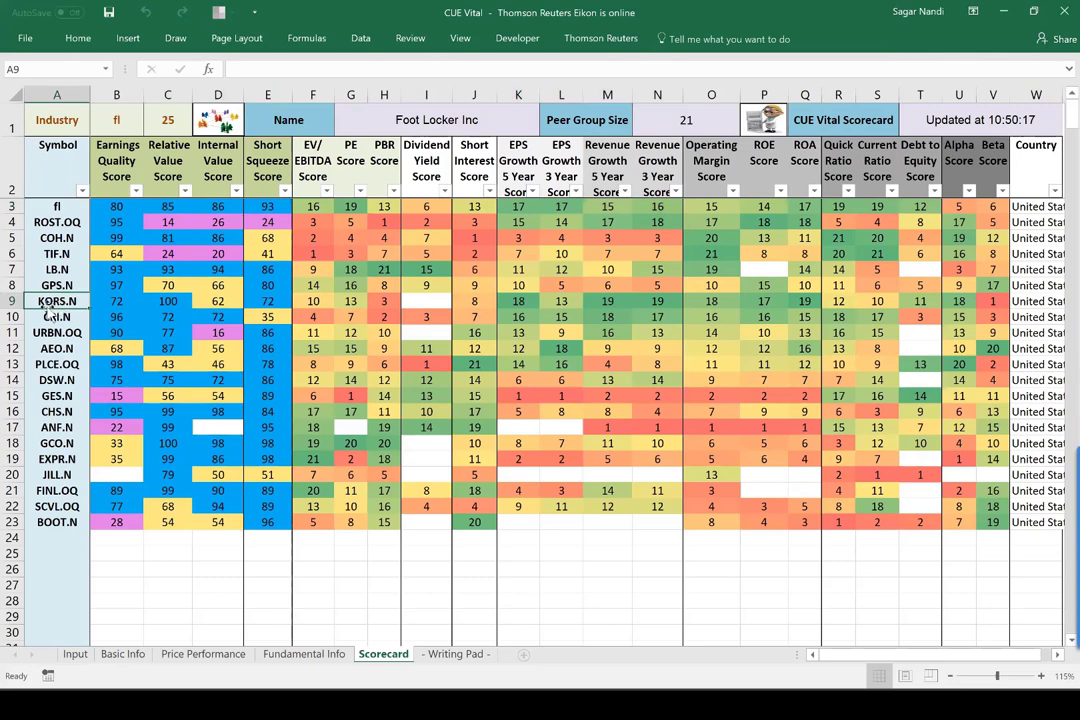
click(58, 207)
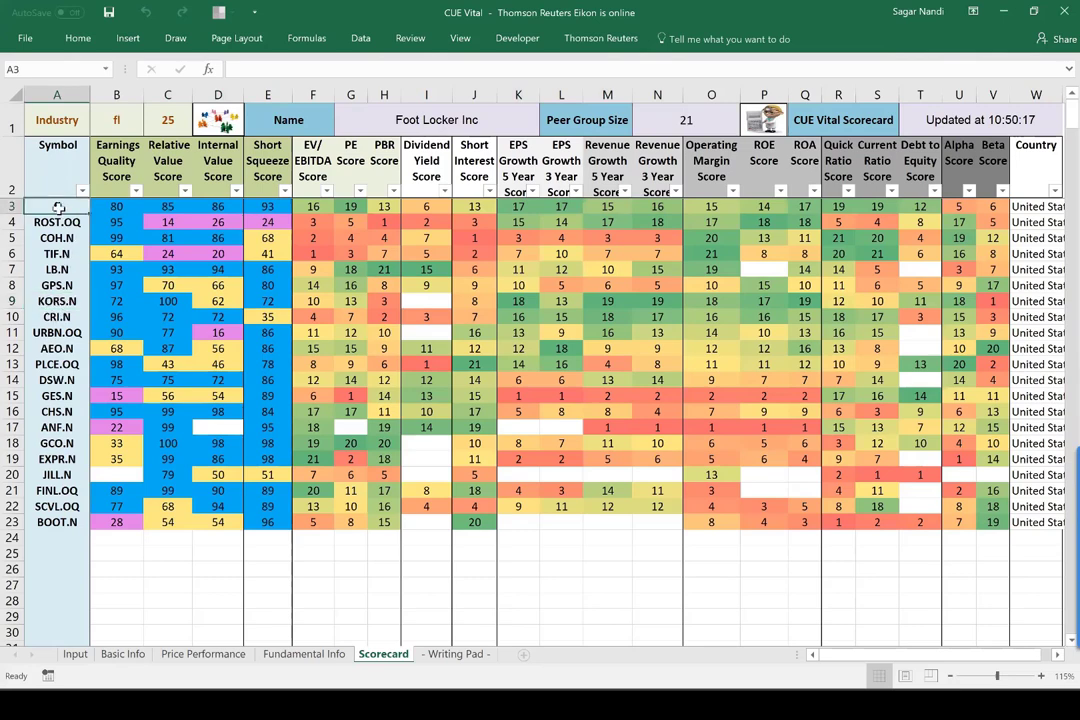
click(50, 301)
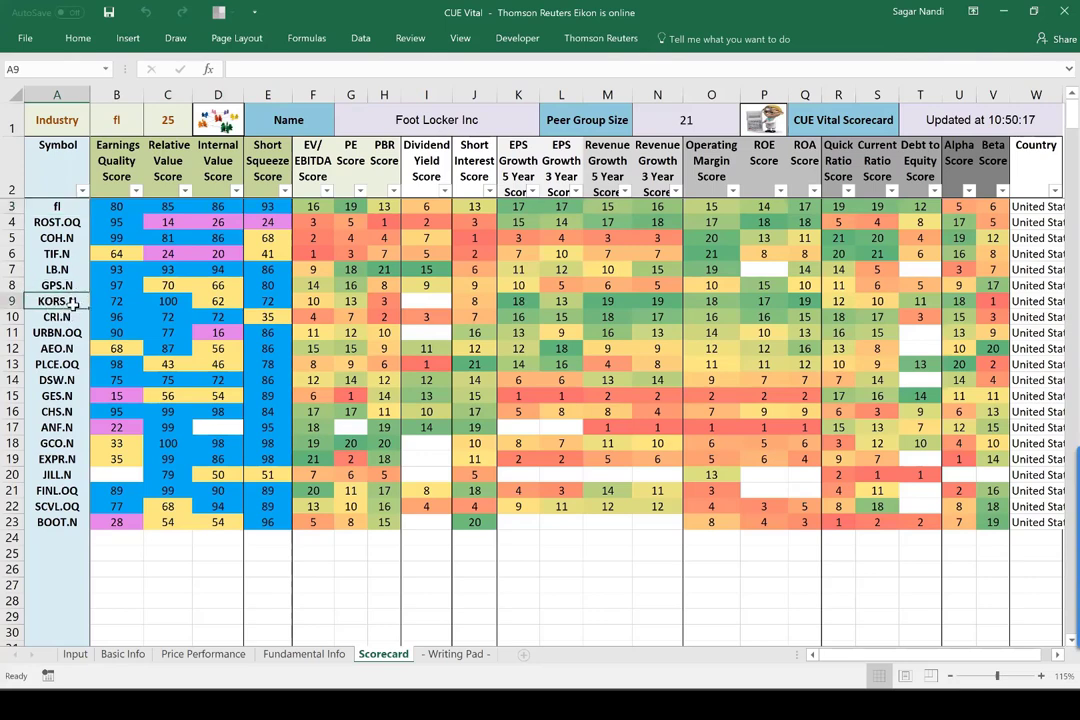
click(45, 206)
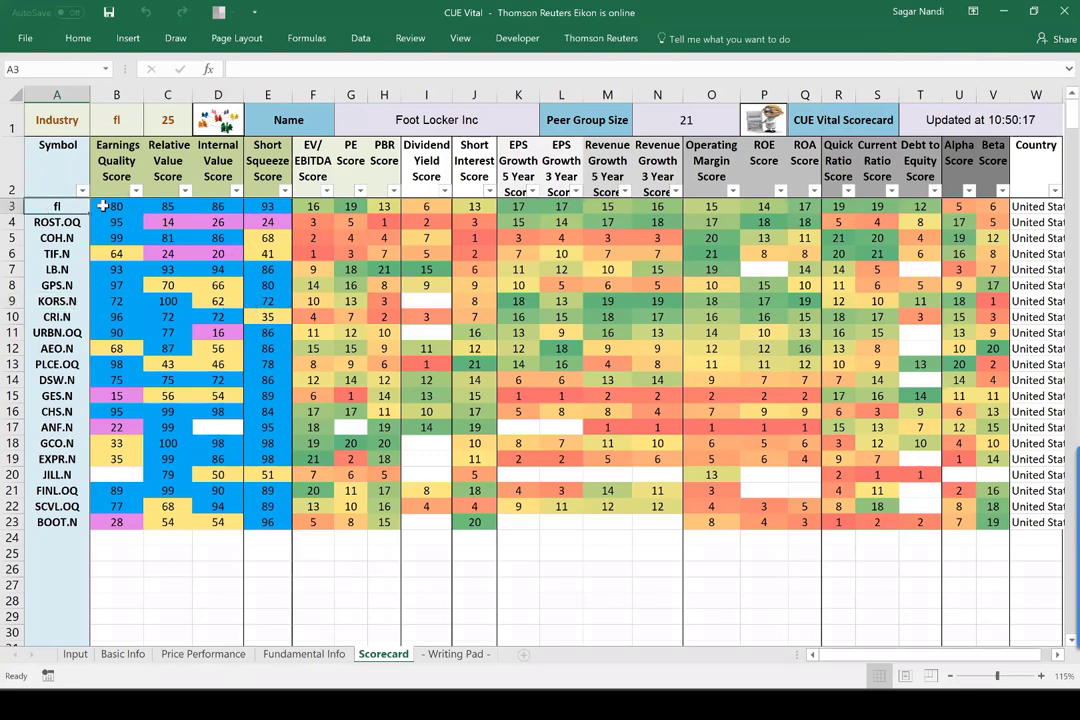
drag(103, 206, 275, 207)
drag(520, 208, 656, 208)
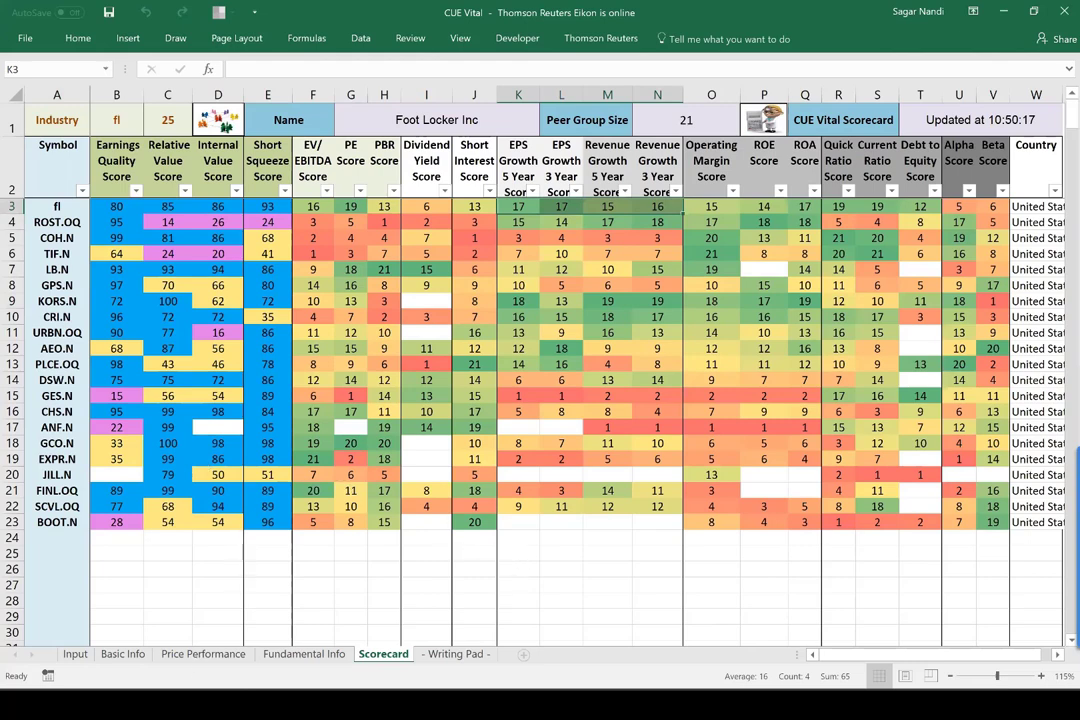
- Switch to the SuperiorProfit website in the browser and open the 17th Aug 17 Singapore trade idea on SIIC
key(alt+Tab)
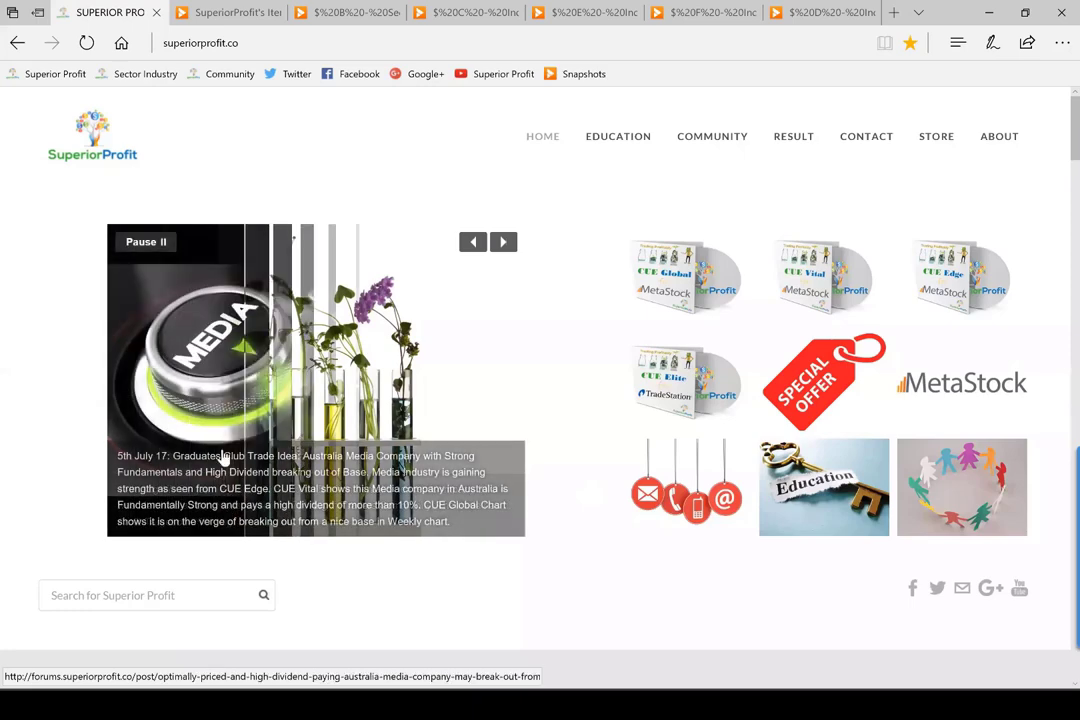
click(222, 455)
click(17, 43)
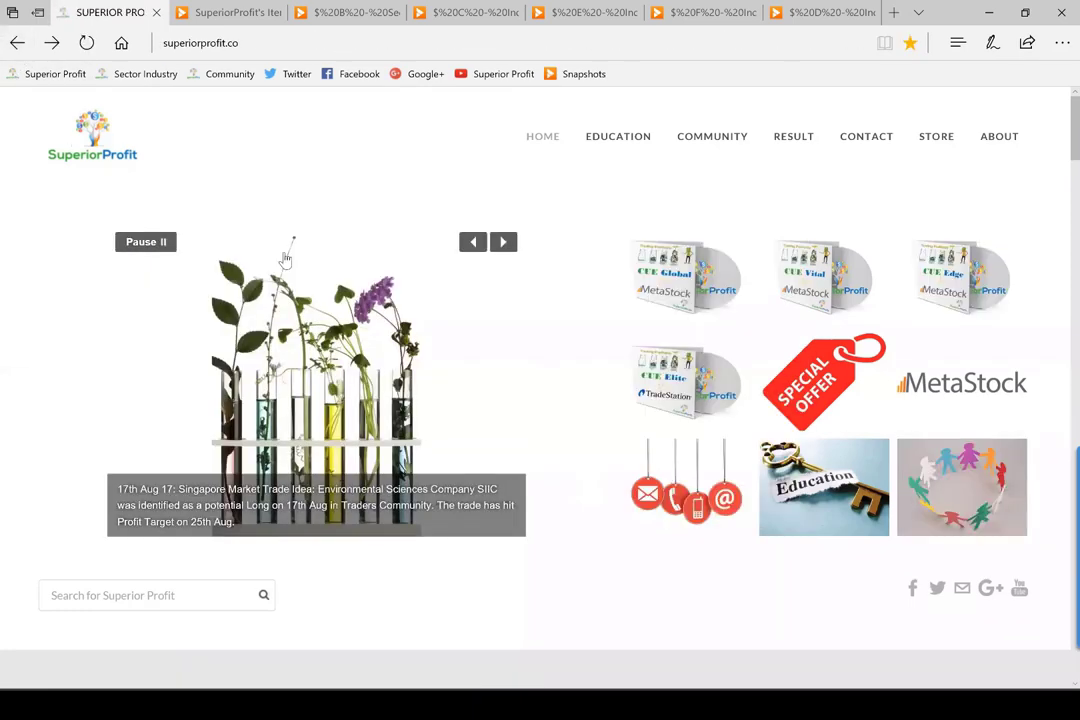
click(371, 481)
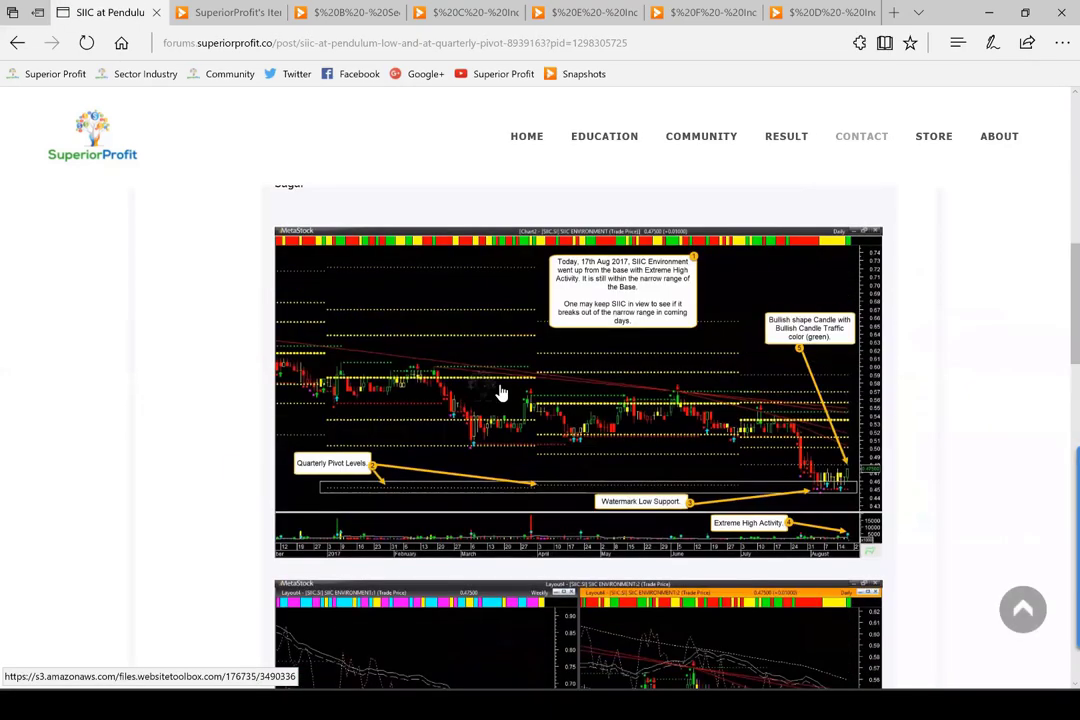
- View the enlarged SIIC weekly and daily chart image, close it, and enlarge the annotated daily chart with quarterly pivot levels
scroll(525, 560, down, 2)
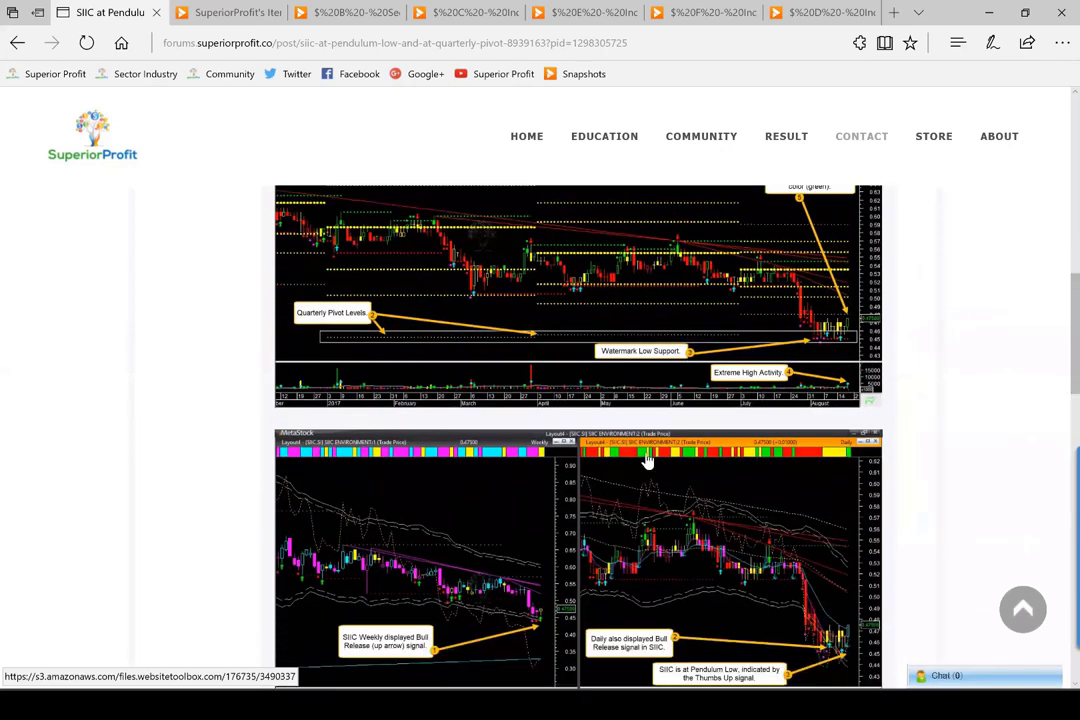
click(945, 466)
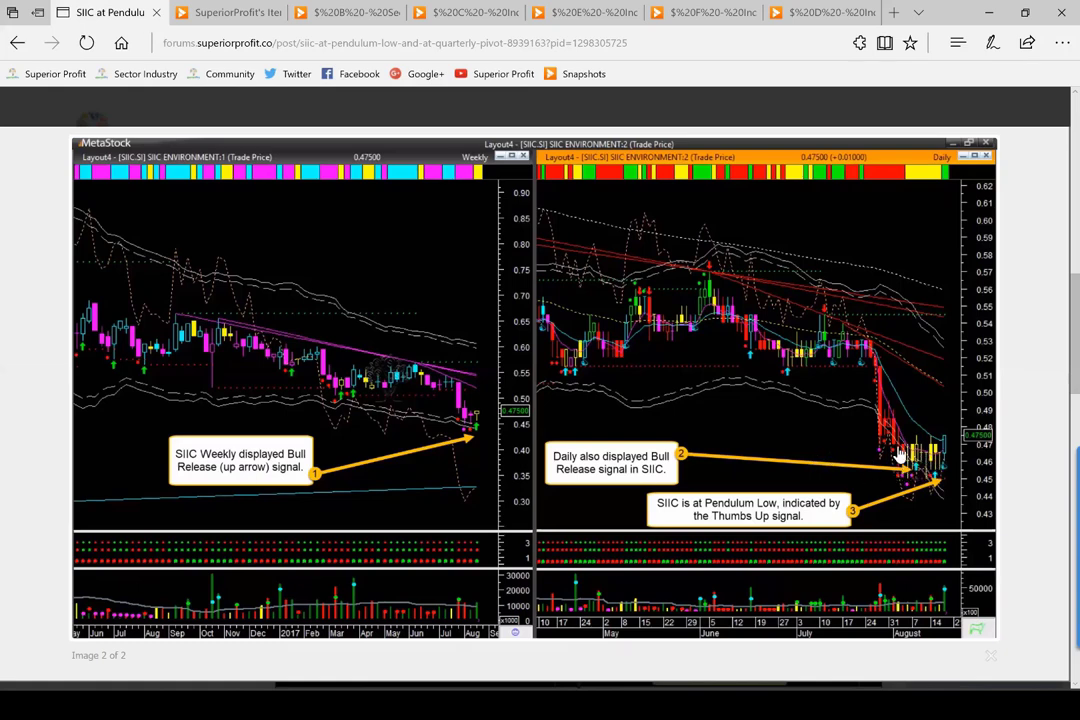
click(640, 497)
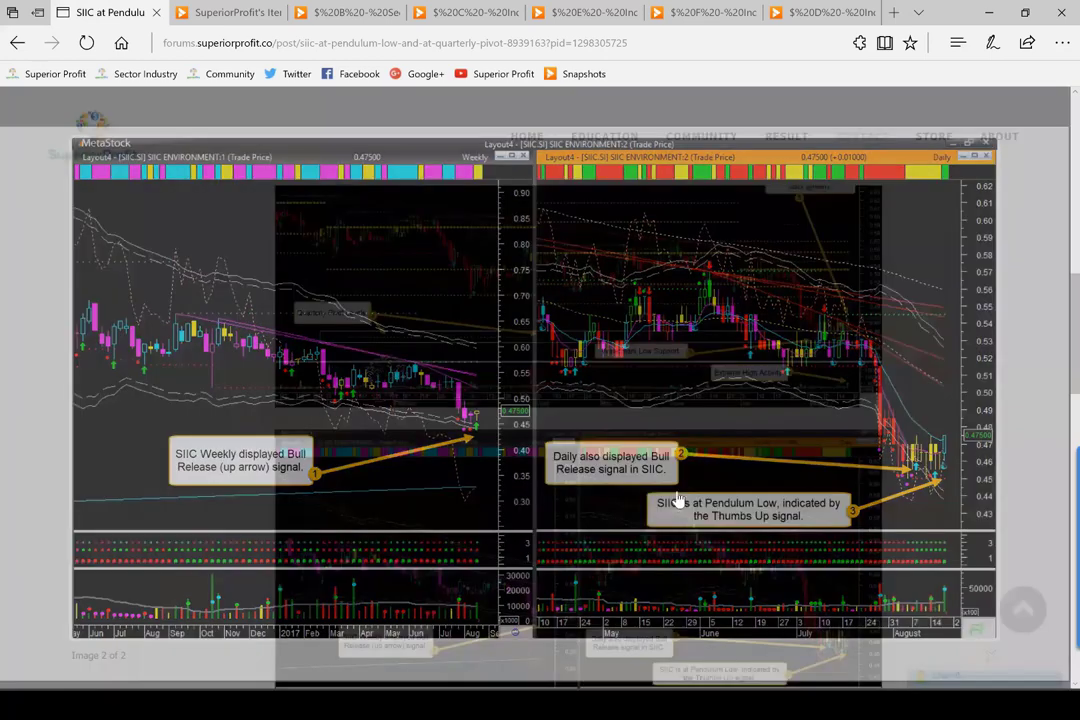
scroll(730, 499, up, 2)
click(563, 537)
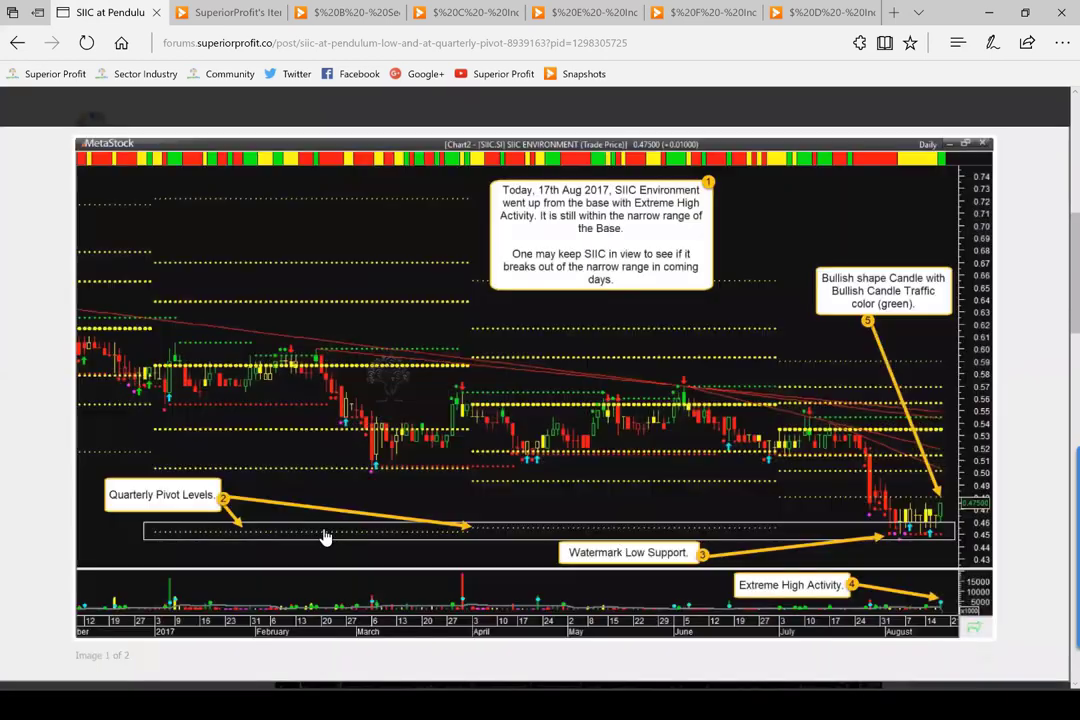